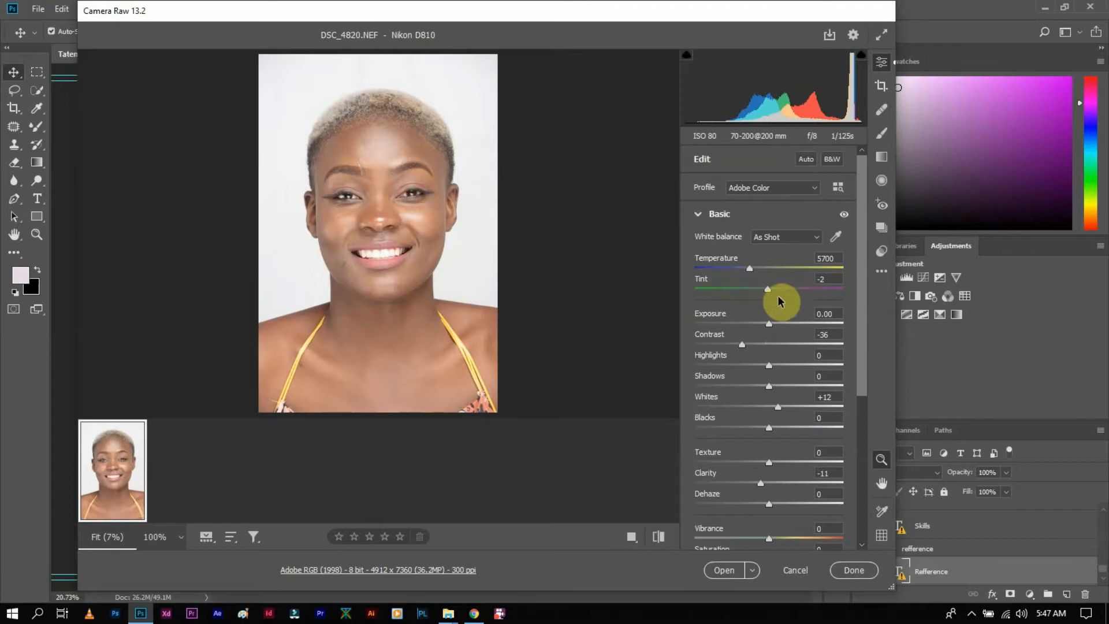
Set the raw portrait's Contrast to -30.
click(770, 351)
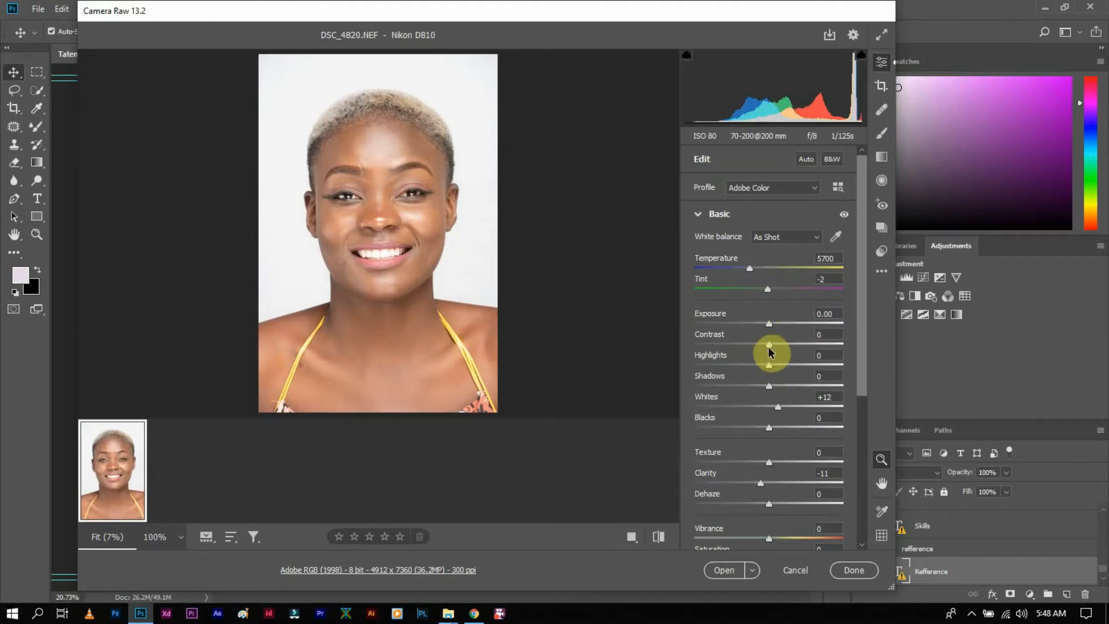
drag(770, 345, 744, 347)
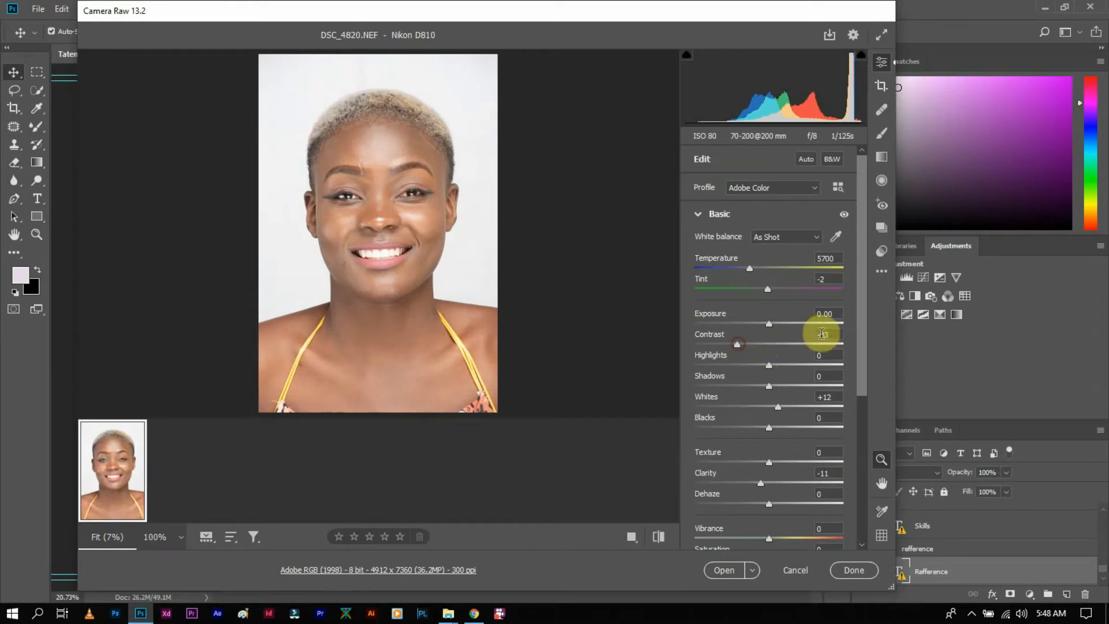
text(-30)
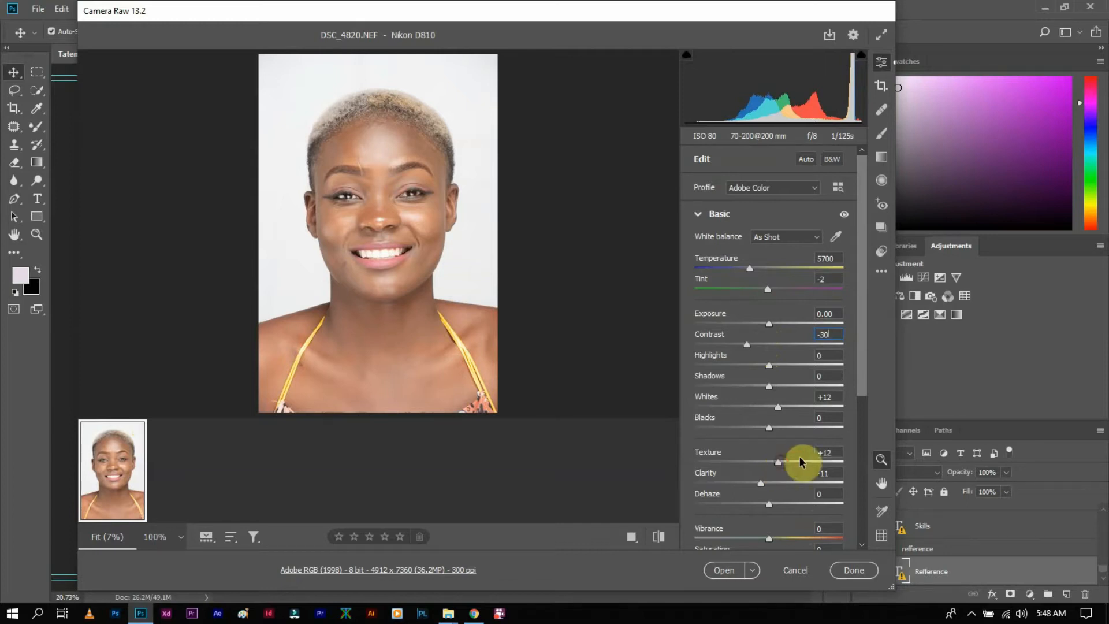
Set Texture to +15 and raise Dehaze to about +20 on the raw portrait.
drag(833, 450, 814, 454)
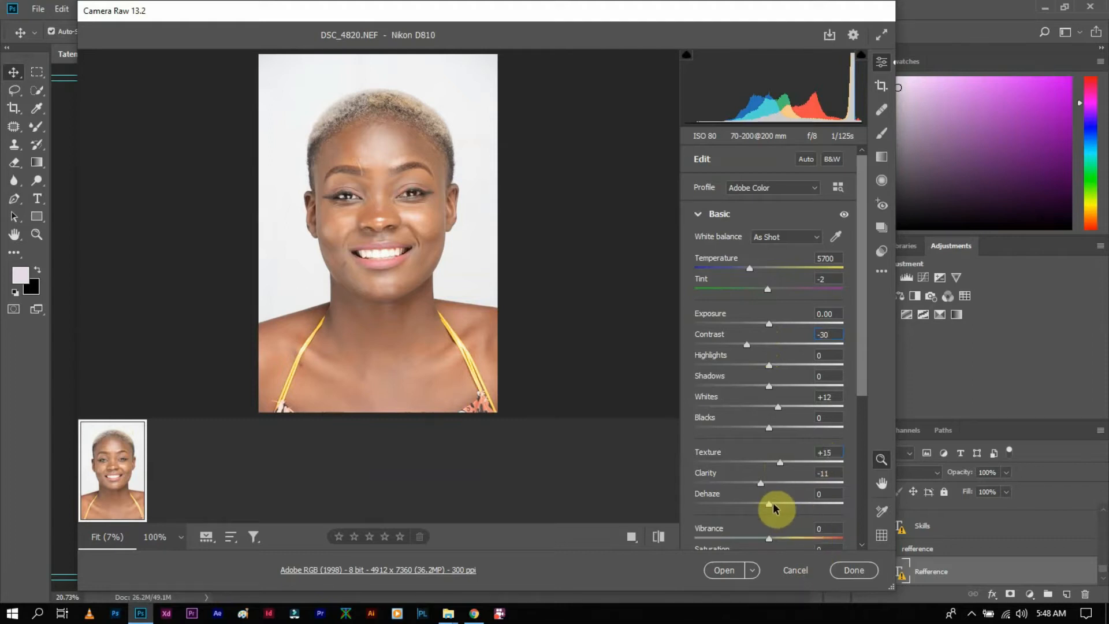
drag(774, 507, 787, 507)
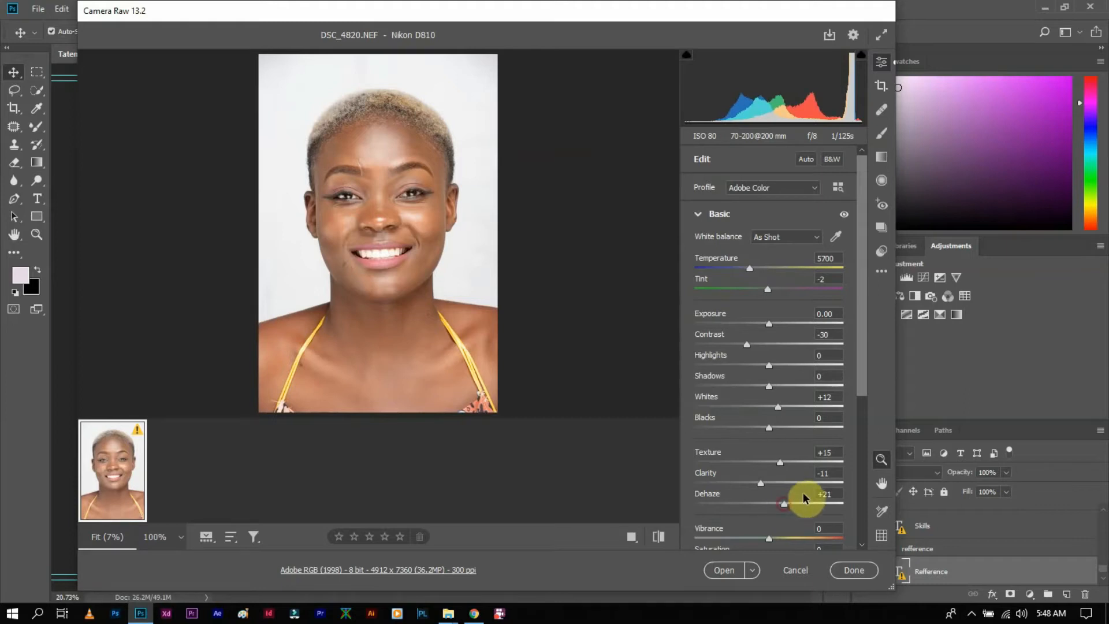
click(839, 493)
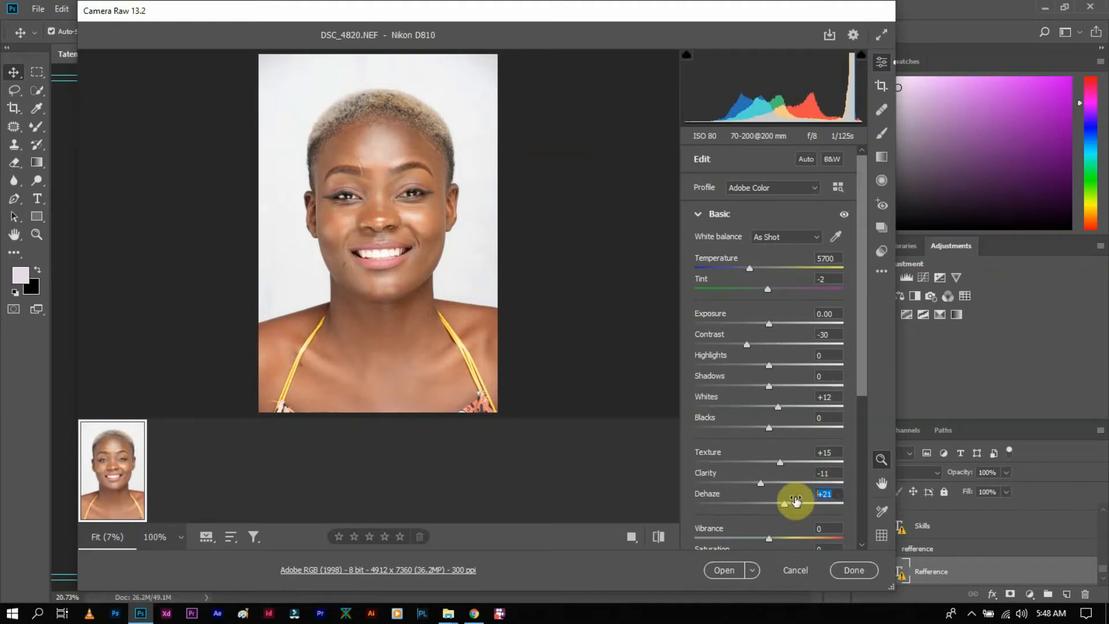
key(Down)
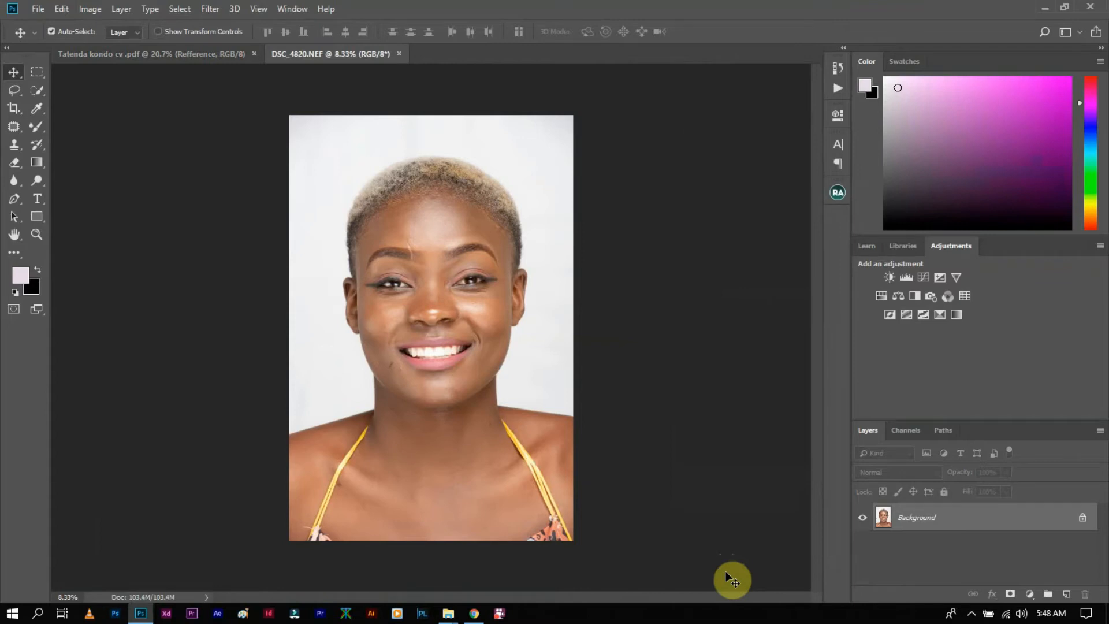
Unlock the Background layer and run the FS 8-bit frequency separation action with a Gaussian Blur radius of 8.0 pixels.
click(1081, 520)
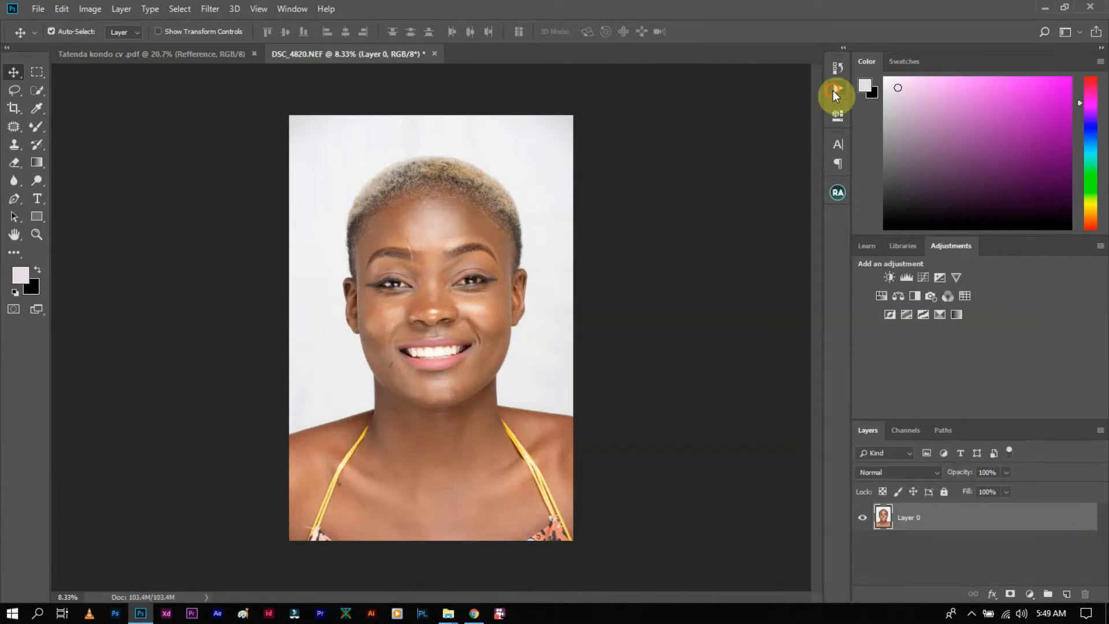
click(836, 89)
scroll(701, 107, up, 1)
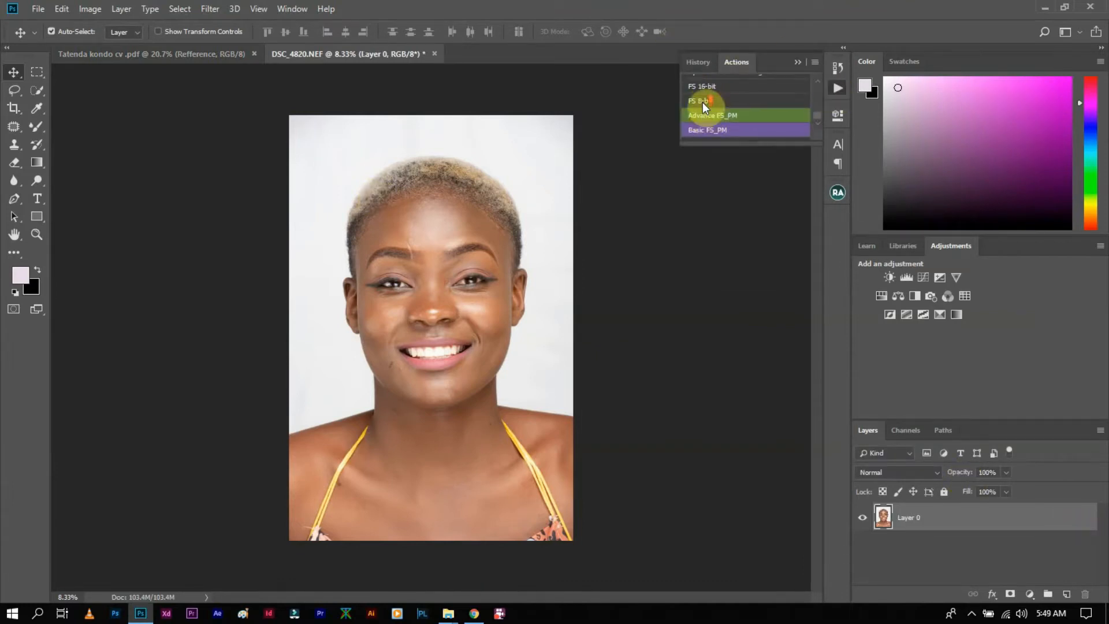
click(709, 101)
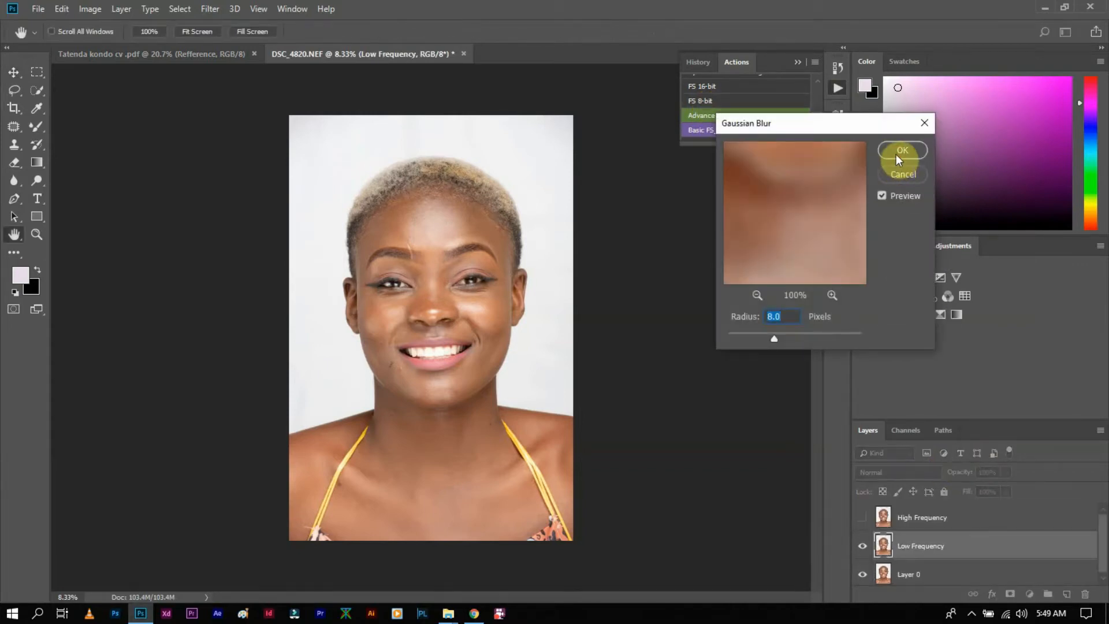
click(897, 153)
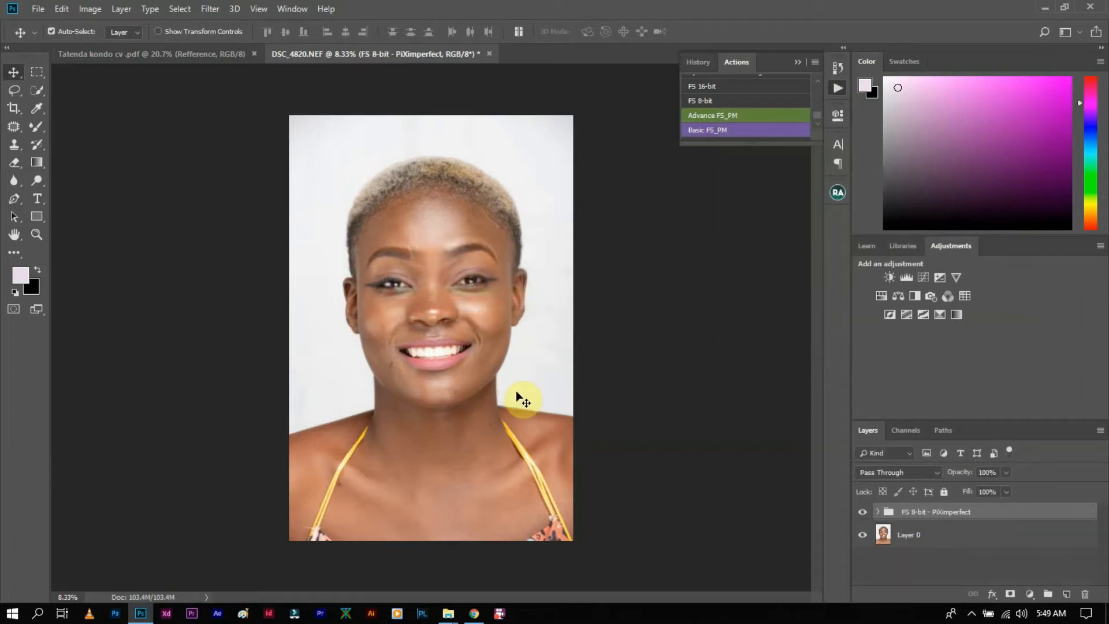
Select the Low Frequency layer inside the FS 8-bit group and activate the Mixer Brush Tool.
click(879, 512)
click(938, 562)
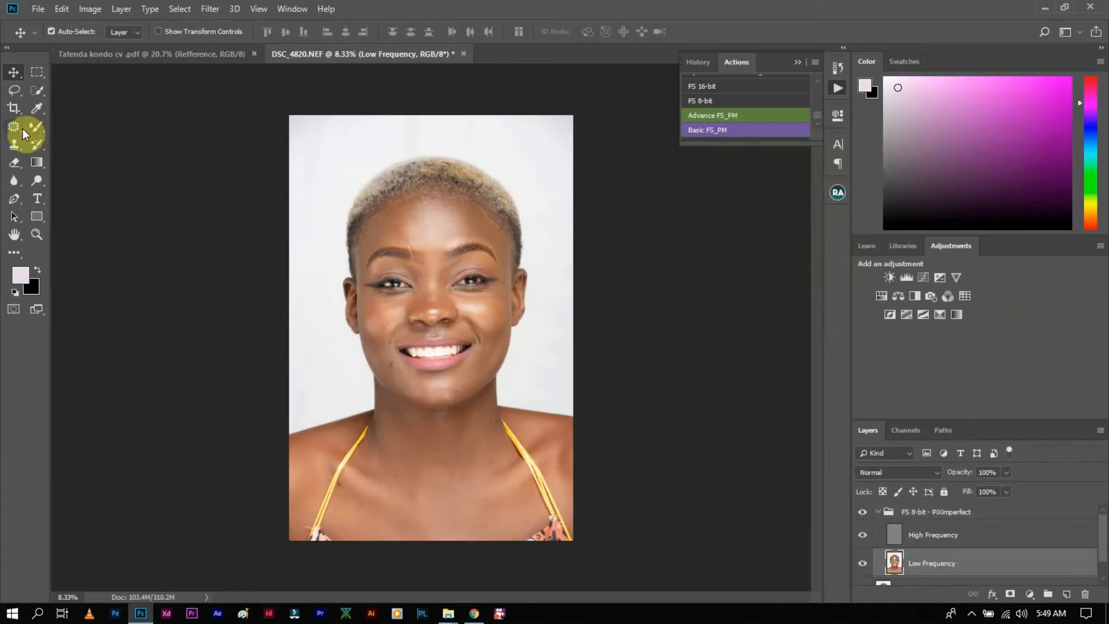
click(44, 131)
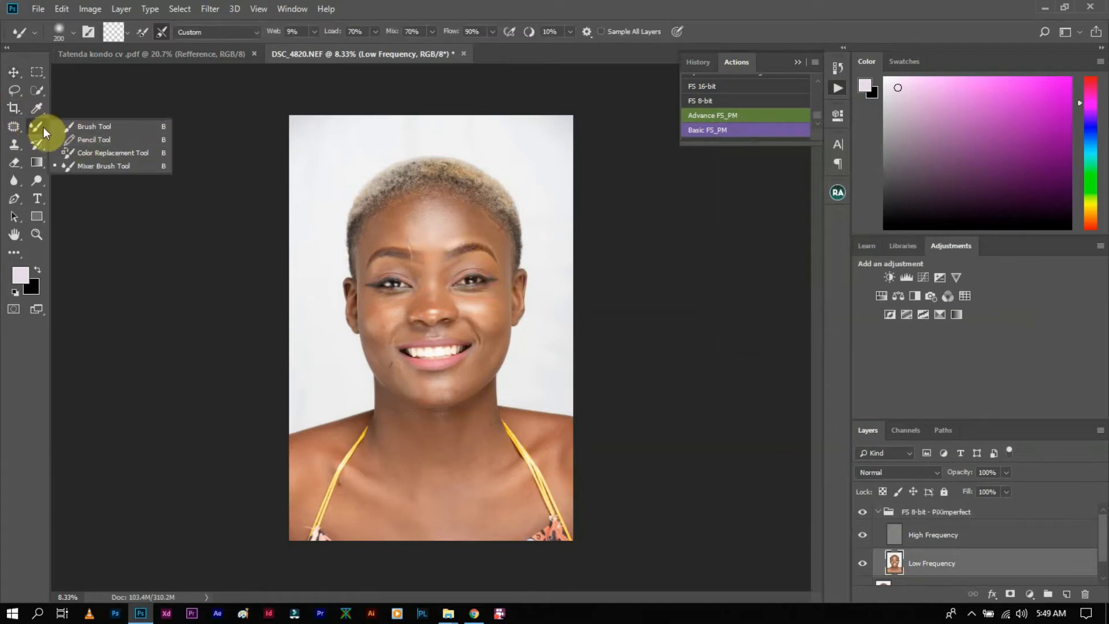
click(43, 127)
click(35, 125)
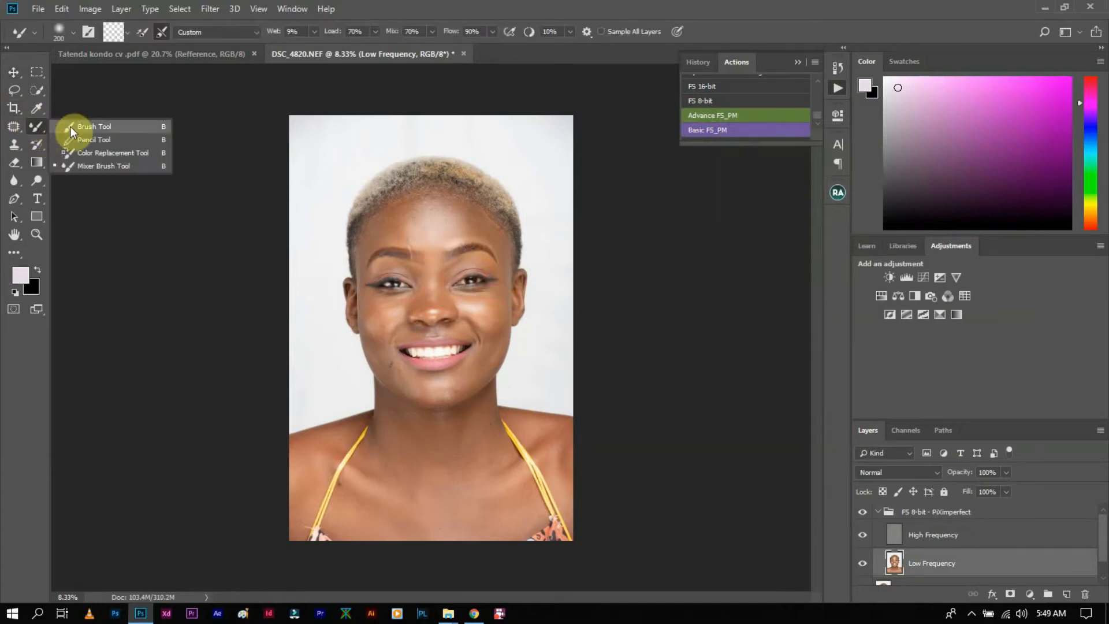
click(85, 163)
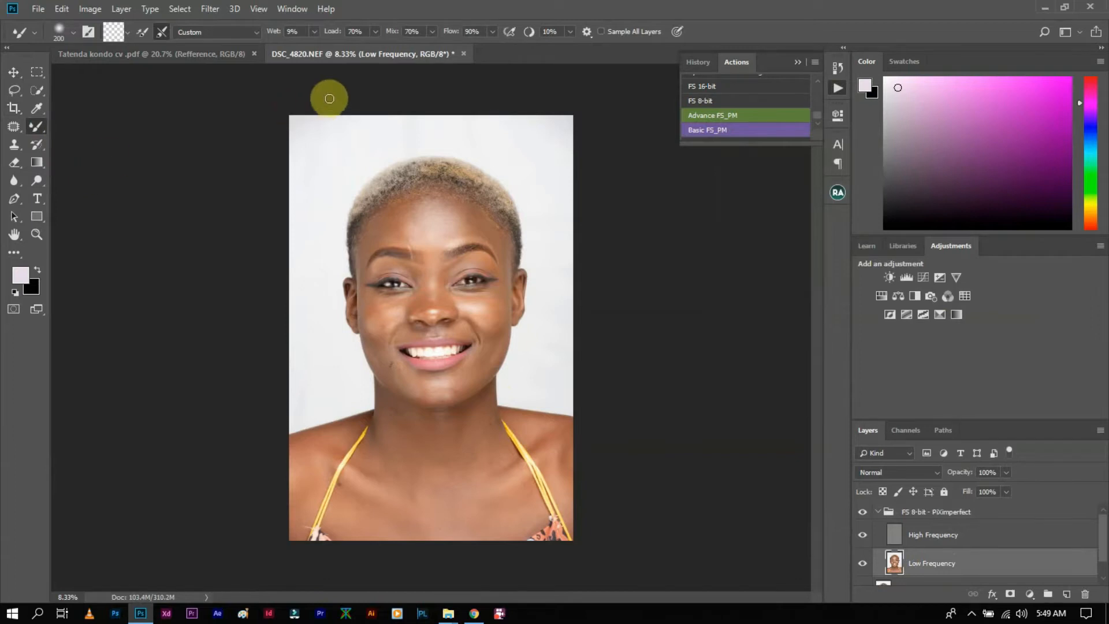
Blend the skin tones across the forehead on the Low Frequency layer with the Mixer Brush, adjusting the brush size to the area.
scroll(328, 103, up, 5)
scroll(659, 210, up, 2)
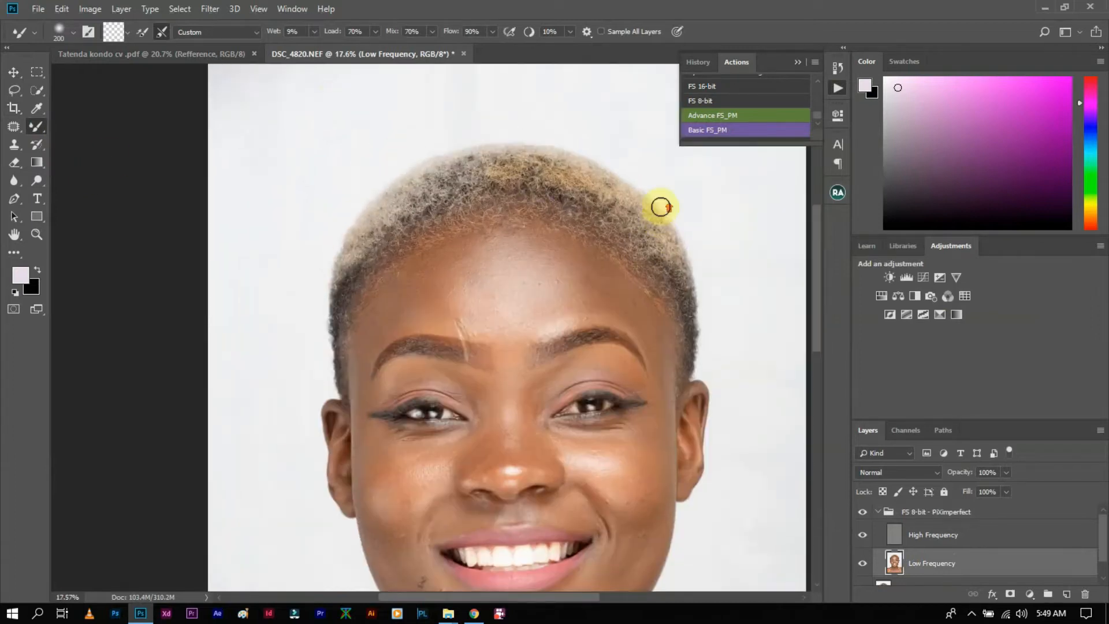
scroll(654, 220, up, 1)
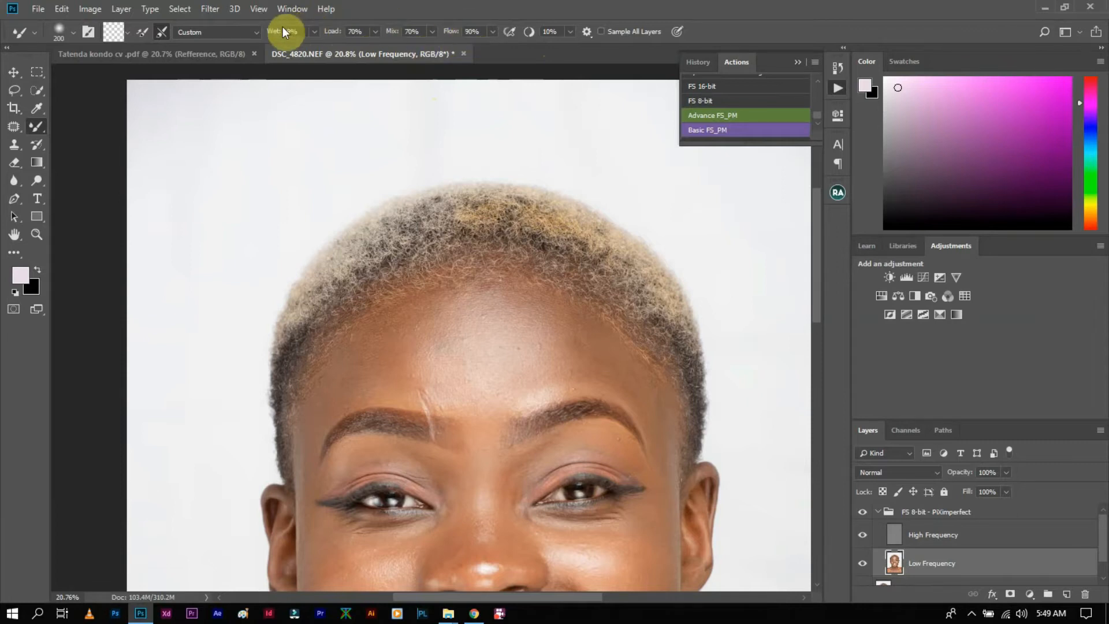
scroll(302, 190, down, 3)
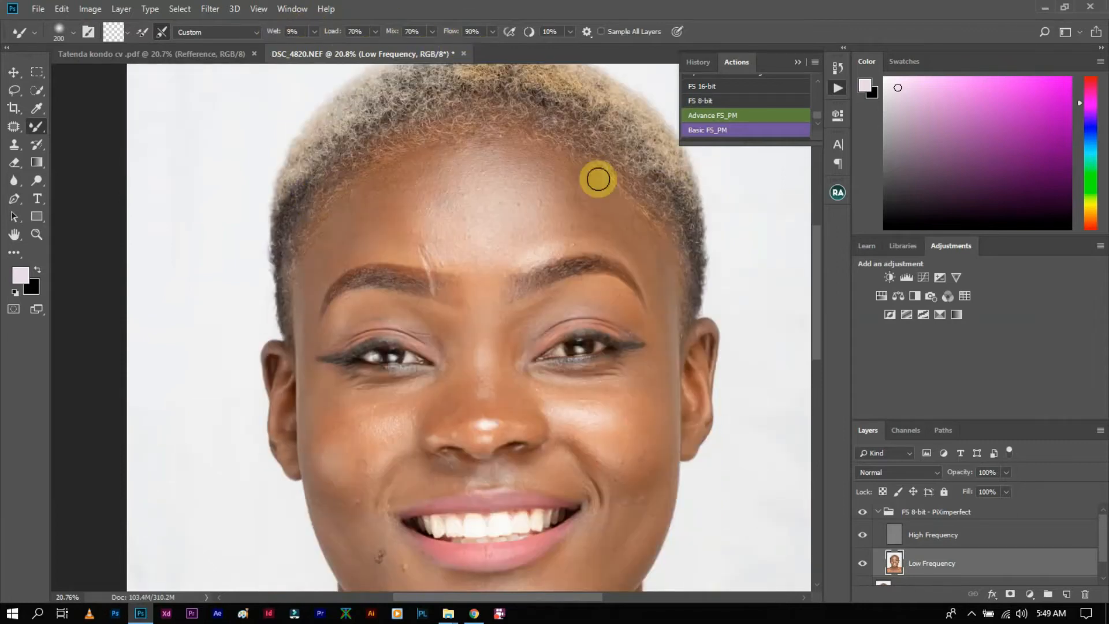
scroll(518, 260, up, 3)
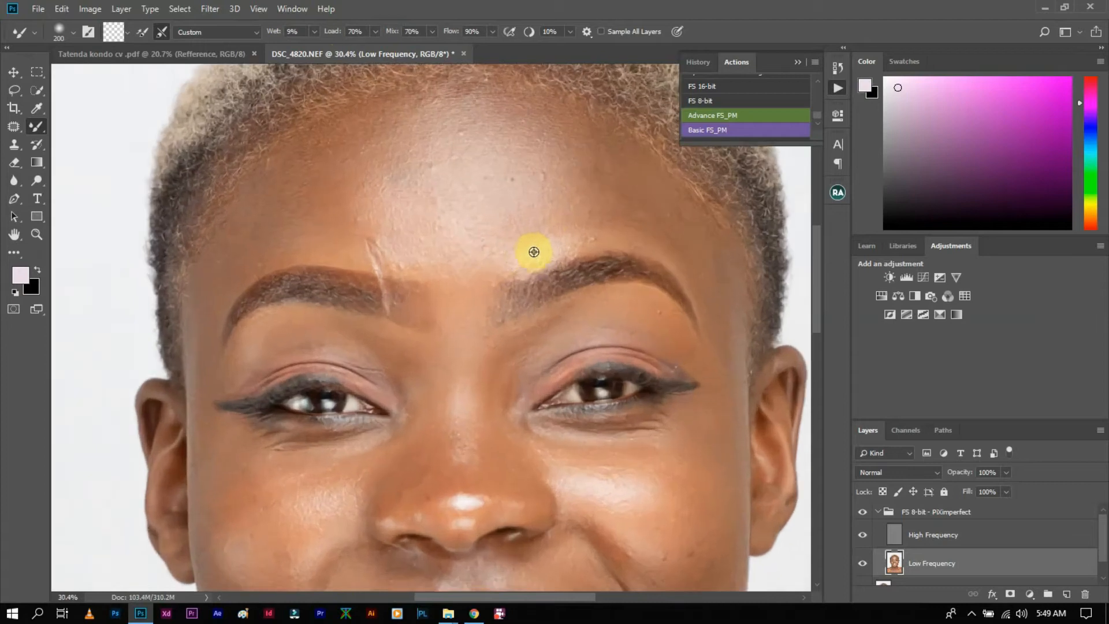
scroll(534, 252, down, 3)
alt+right_click(543, 199)
drag(558, 202, 554, 197)
mouse_move(547, 156)
mouse_down()
mouse_move(543, 182)
mouse_move(547, 171)
mouse_move(566, 220)
mouse_move(517, 193)
mouse_move(534, 162)
mouse_move(473, 181)
mouse_move(478, 141)
mouse_move(451, 177)
mouse_move(450, 207)
mouse_move(489, 212)
mouse_move(494, 232)
mouse_move(509, 219)
mouse_move(490, 223)
mouse_move(467, 146)
mouse_move(432, 180)
mouse_move(445, 209)
mouse_up()
alt+right_click(498, 193)
mouse_move(498, 187)
mouse_down()
mouse_move(495, 228)
mouse_move(499, 216)
mouse_move(519, 226)
mouse_move(510, 232)
mouse_move(446, 181)
mouse_move(460, 173)
mouse_move(449, 158)
mouse_move(440, 172)
mouse_move(490, 194)
mouse_move(521, 176)
mouse_move(514, 211)
mouse_move(463, 150)
mouse_move(434, 165)
mouse_move(436, 204)
mouse_move(513, 188)
mouse_move(487, 189)
mouse_move(479, 168)
mouse_move(489, 225)
mouse_move(486, 213)
mouse_move(578, 186)
mouse_move(578, 203)
mouse_move(557, 156)
mouse_move(575, 193)
mouse_move(597, 168)
mouse_move(609, 204)
mouse_move(408, 191)
mouse_move(414, 225)
mouse_move(407, 172)
mouse_move(366, 199)
mouse_move(356, 230)
mouse_move(405, 173)
mouse_move(411, 208)
mouse_move(535, 181)
mouse_move(563, 151)
mouse_move(590, 199)
mouse_up()
Smooth the light and dark transitions on both cheeks with the Mixer Brush.
scroll(374, 389, down, 3)
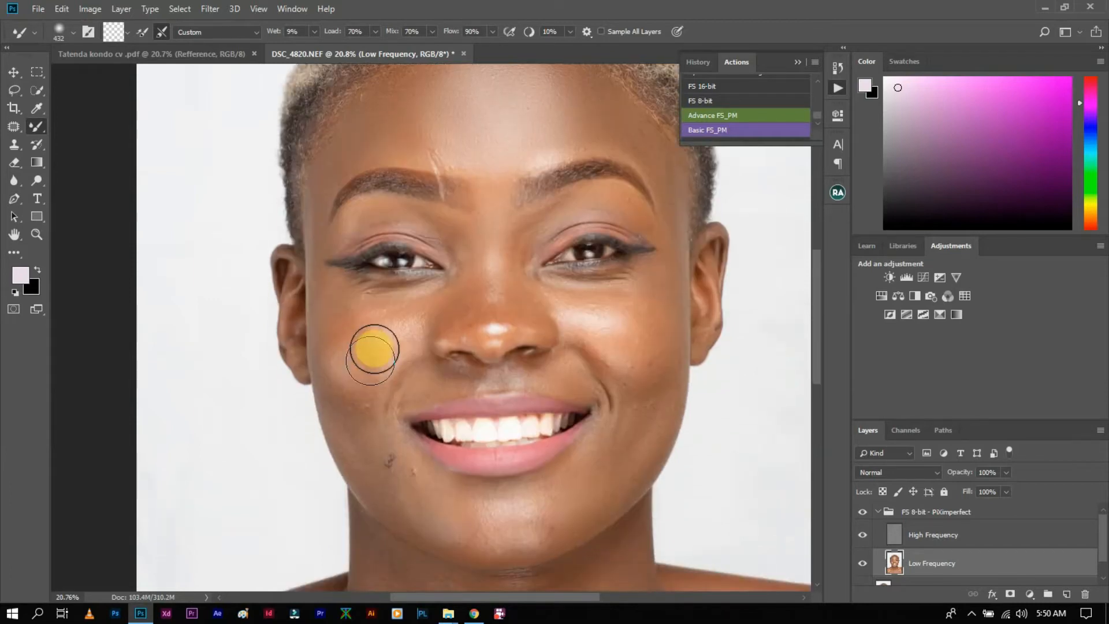
scroll(376, 347, up, 2)
mouse_move(371, 339)
mouse_down()
mouse_move(347, 308)
mouse_move(363, 341)
mouse_move(371, 320)
mouse_move(343, 327)
mouse_move(403, 299)
mouse_move(333, 331)
mouse_move(317, 275)
mouse_move(306, 328)
mouse_move(309, 315)
mouse_move(314, 330)
mouse_move(356, 309)
mouse_move(379, 345)
mouse_move(393, 331)
mouse_move(372, 390)
mouse_move(361, 380)
mouse_move(371, 387)
mouse_move(394, 342)
mouse_move(377, 372)
mouse_move(352, 365)
mouse_move(348, 379)
mouse_move(717, 345)
mouse_move(670, 315)
mouse_move(709, 347)
mouse_move(682, 307)
mouse_move(699, 309)
mouse_move(667, 301)
mouse_move(710, 302)
mouse_move(752, 232)
mouse_move(762, 361)
mouse_move(762, 337)
mouse_move(597, 336)
mouse_up()
scroll(597, 335, down, 4)
scroll(539, 450, up, 2)
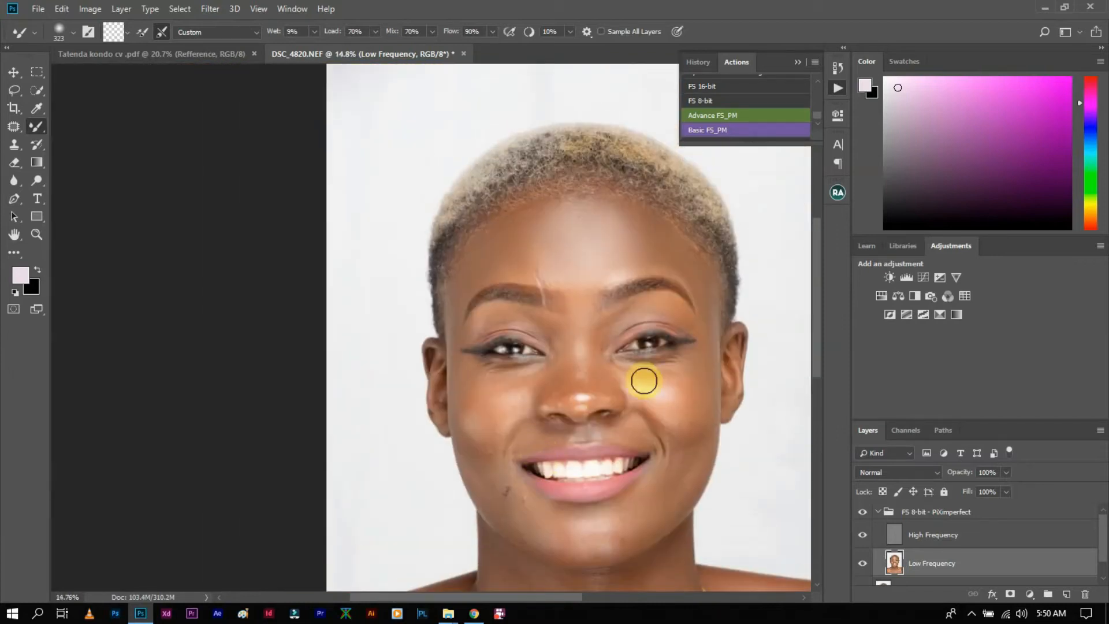
Blend the uneven tones between the eyebrows and across the cheeks, and compare before and after using the FS 8-bit group's visibility.
scroll(661, 292, up, 3)
drag(642, 312, 620, 326)
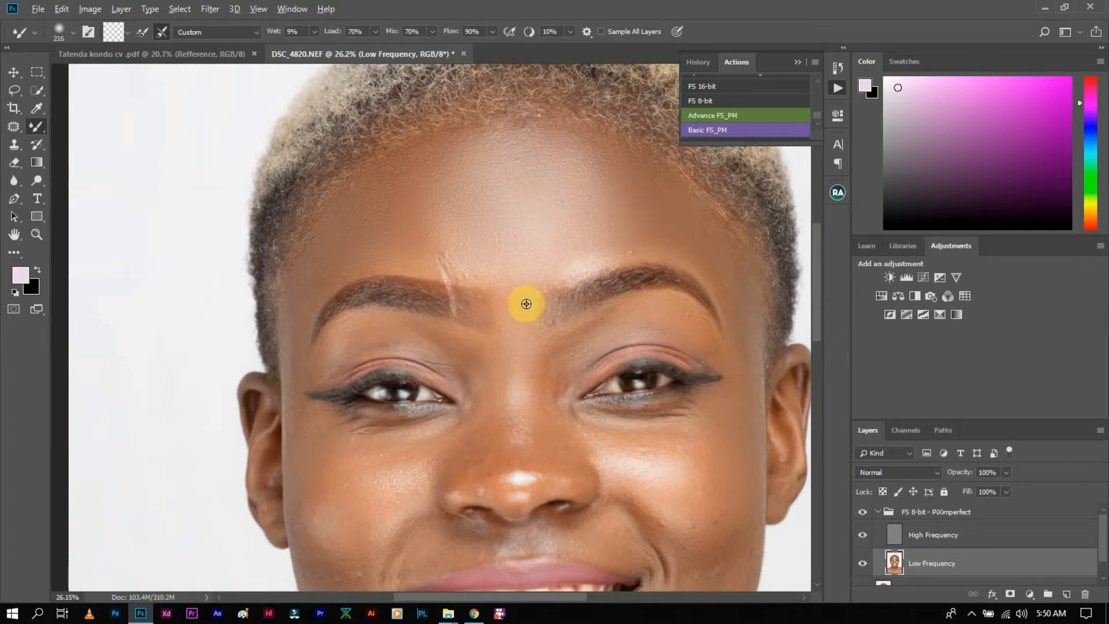
scroll(526, 302, down, 2)
scroll(503, 396, down, 3)
scroll(540, 435, up, 3)
drag(615, 414, 642, 414)
mouse_move(637, 440)
mouse_down()
mouse_move(706, 325)
mouse_move(692, 387)
mouse_move(663, 429)
mouse_move(643, 435)
mouse_move(661, 383)
mouse_move(649, 373)
mouse_move(631, 381)
mouse_move(618, 417)
mouse_move(705, 300)
mouse_move(709, 323)
mouse_move(723, 310)
mouse_move(719, 351)
mouse_move(396, 416)
mouse_move(292, 308)
mouse_move(308, 360)
mouse_move(313, 314)
mouse_move(323, 337)
mouse_move(313, 340)
mouse_move(311, 327)
mouse_move(373, 421)
mouse_move(379, 412)
mouse_move(400, 447)
mouse_move(419, 452)
mouse_move(350, 318)
mouse_move(306, 266)
mouse_move(290, 294)
mouse_move(306, 329)
mouse_move(284, 253)
mouse_move(311, 320)
mouse_up()
scroll(312, 333, down, 6)
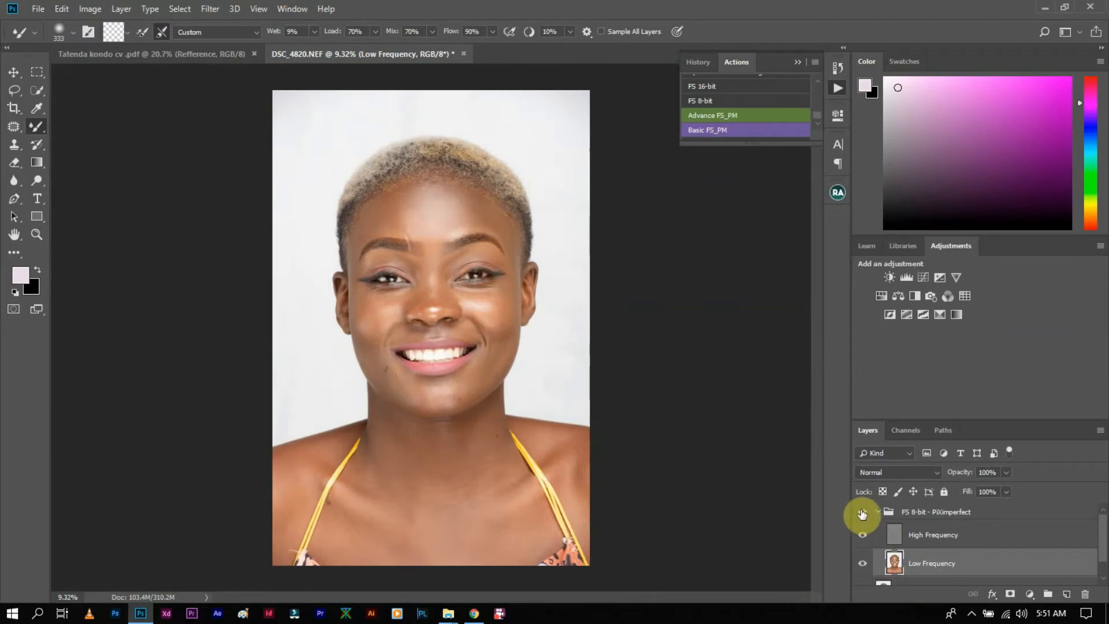
click(862, 513)
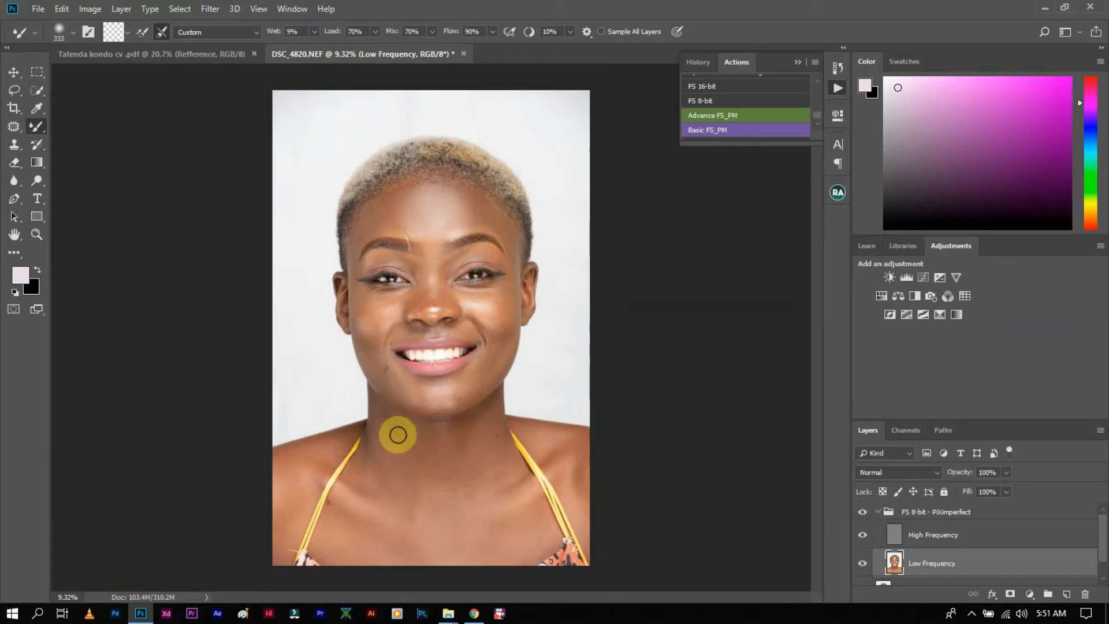
Blend the tones along the bridge of the nose with a Mixer Brush of about 203 pixels.
scroll(408, 488, up, 2)
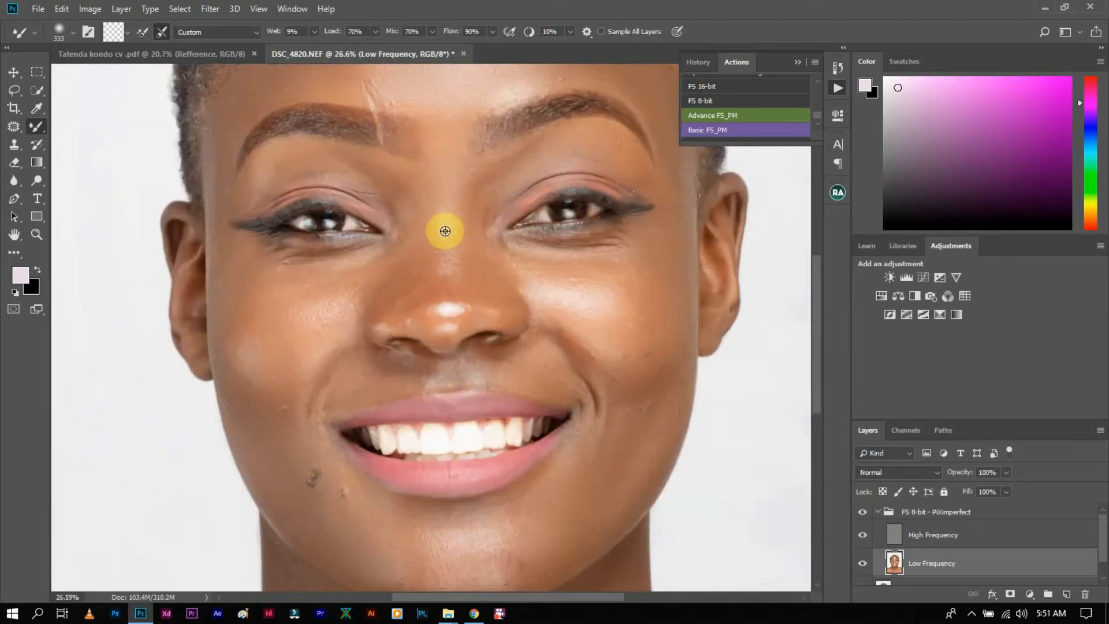
scroll(444, 231, up, 2)
alt+right_click(443, 231)
drag(431, 233, 420, 233)
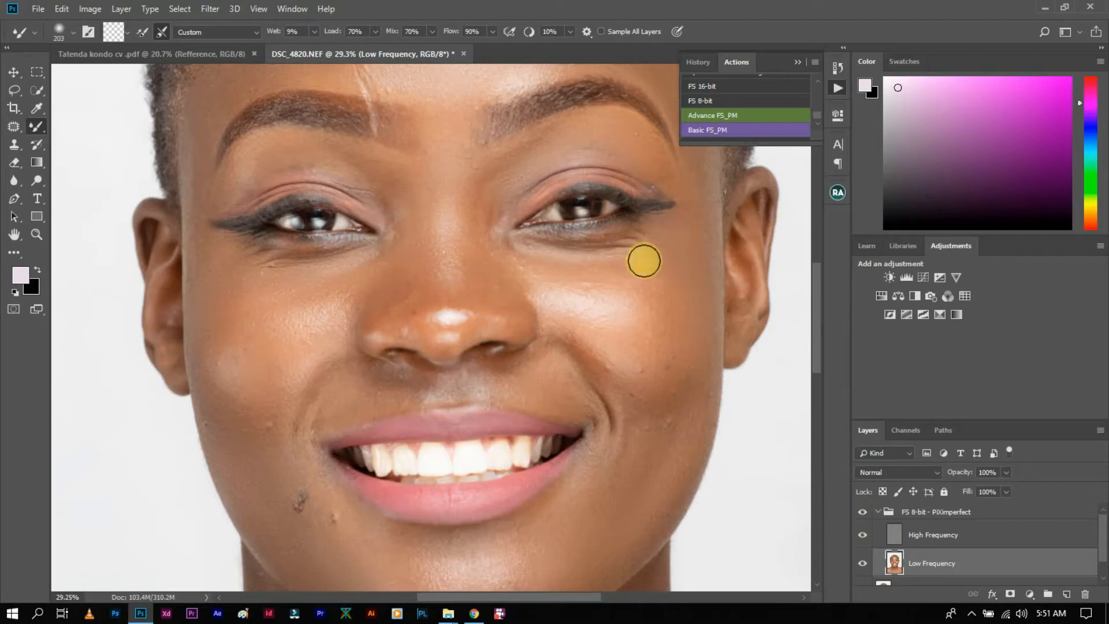
Smooth the highlights on the chin below the lower lip with a Mixer Brush of about 291 pixels.
scroll(587, 438, down, 3)
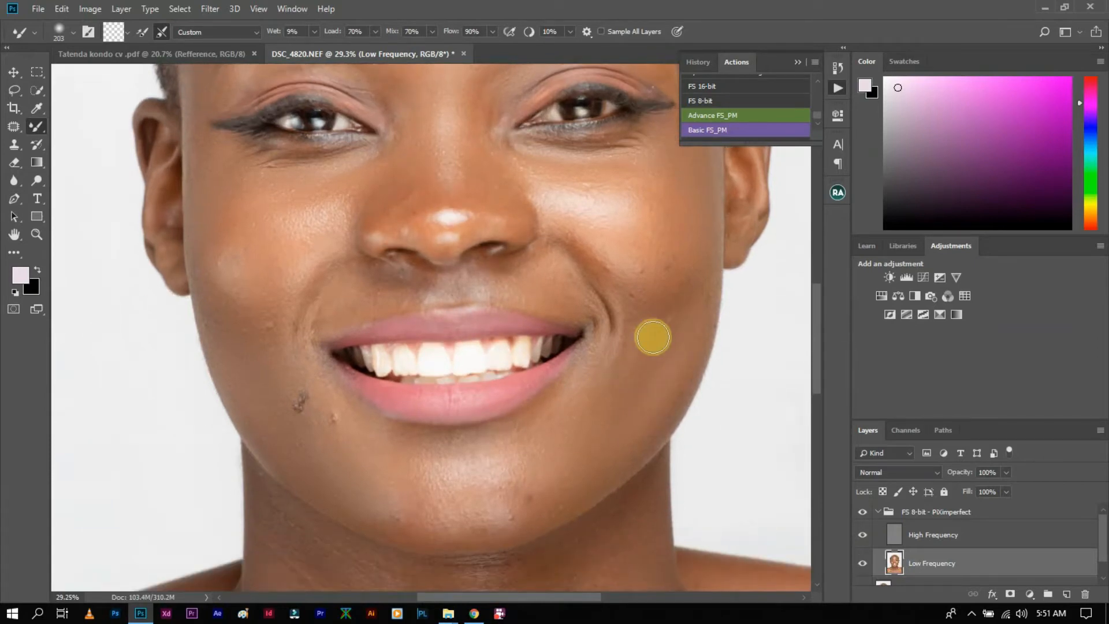
scroll(424, 489, down, 1)
scroll(451, 461, up, 1)
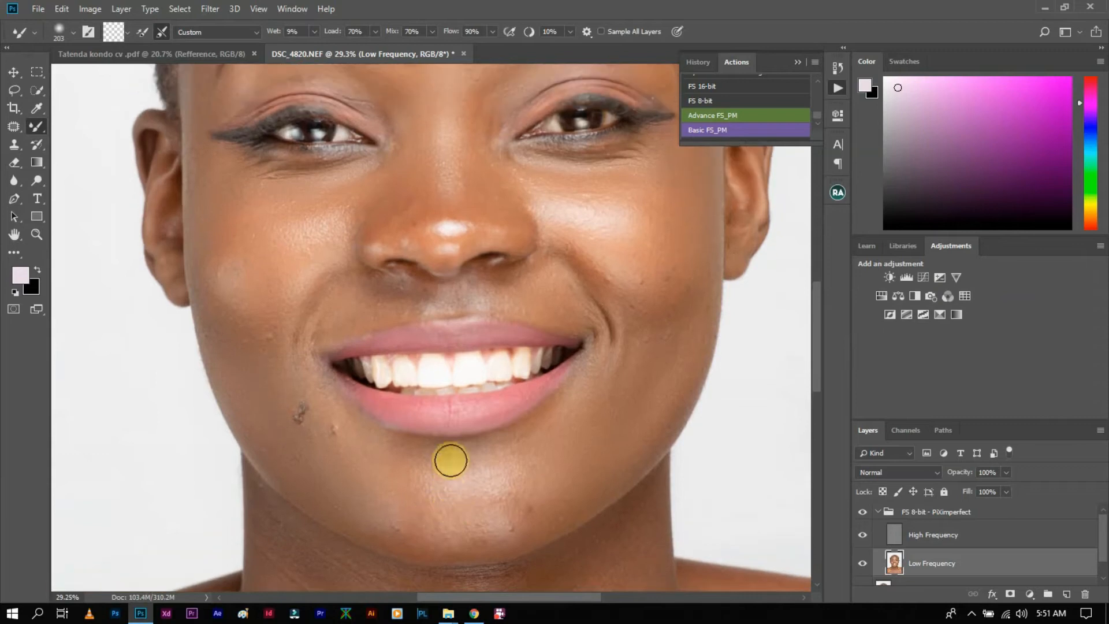
scroll(453, 499, up, 1)
mouse_move(453, 497)
mouse_down()
mouse_move(470, 498)
mouse_move(491, 469)
mouse_up()
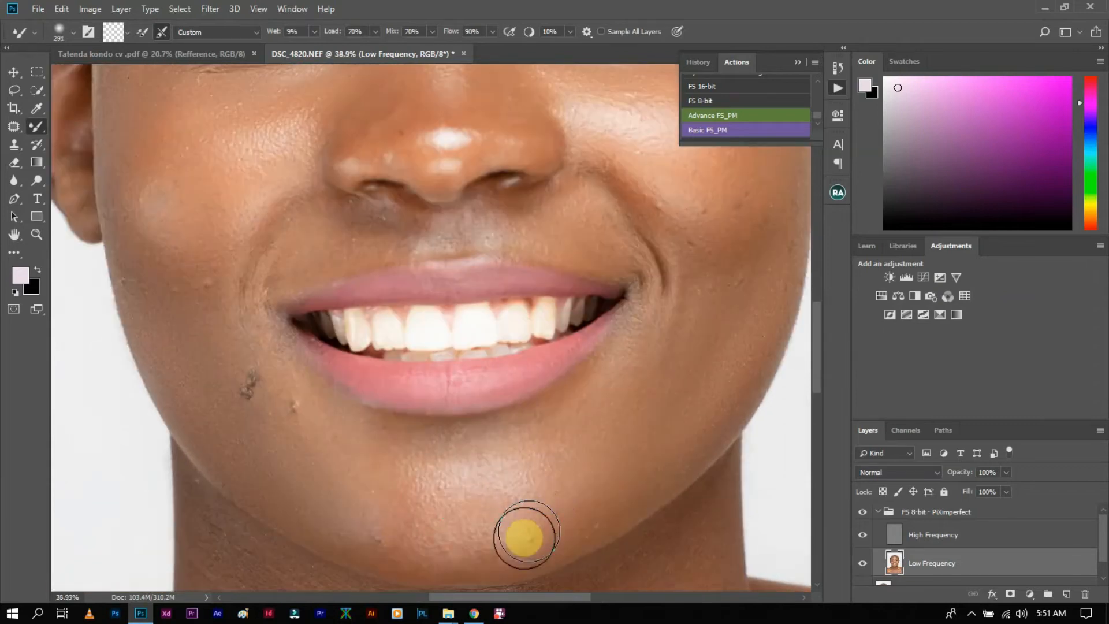
mouse_move(471, 482)
mouse_down()
mouse_move(406, 542)
mouse_move(433, 487)
mouse_move(399, 497)
mouse_move(399, 521)
mouse_move(415, 528)
mouse_move(525, 489)
mouse_move(514, 475)
mouse_move(514, 492)
mouse_move(455, 519)
mouse_move(321, 544)
mouse_move(347, 531)
mouse_move(392, 546)
mouse_move(570, 439)
mouse_move(571, 424)
mouse_move(434, 485)
mouse_up()
Blend the skin tones across the neck with a Mixer Brush of about 442 pixels.
scroll(428, 465, down, 5)
scroll(411, 458, down, 4)
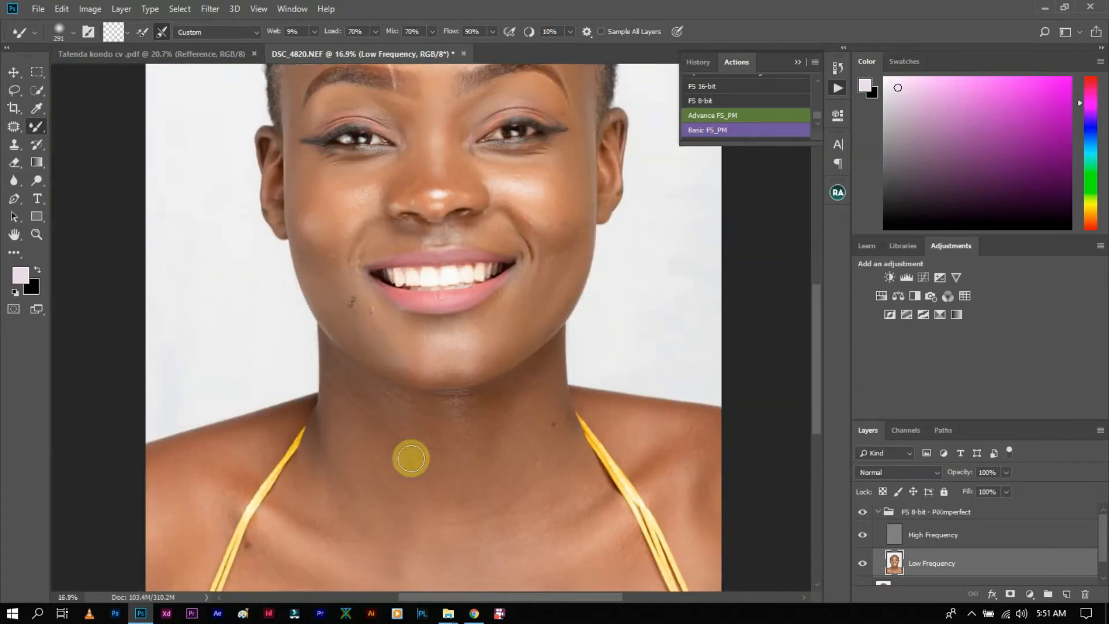
scroll(359, 411, up, 2)
right_click(371, 384)
click(340, 314)
mouse_move(340, 314)
mouse_down()
mouse_move(377, 375)
mouse_move(320, 345)
mouse_move(339, 340)
mouse_move(378, 440)
mouse_move(422, 363)
mouse_move(460, 337)
mouse_move(425, 313)
mouse_move(584, 330)
mouse_move(595, 263)
mouse_move(561, 375)
mouse_move(595, 396)
mouse_move(606, 331)
mouse_move(609, 415)
mouse_move(622, 404)
mouse_move(525, 293)
mouse_move(519, 412)
mouse_up()
Smooth the skin over the chest and shoulders with a Mixer Brush of about 537 pixels.
scroll(504, 473, down, 6)
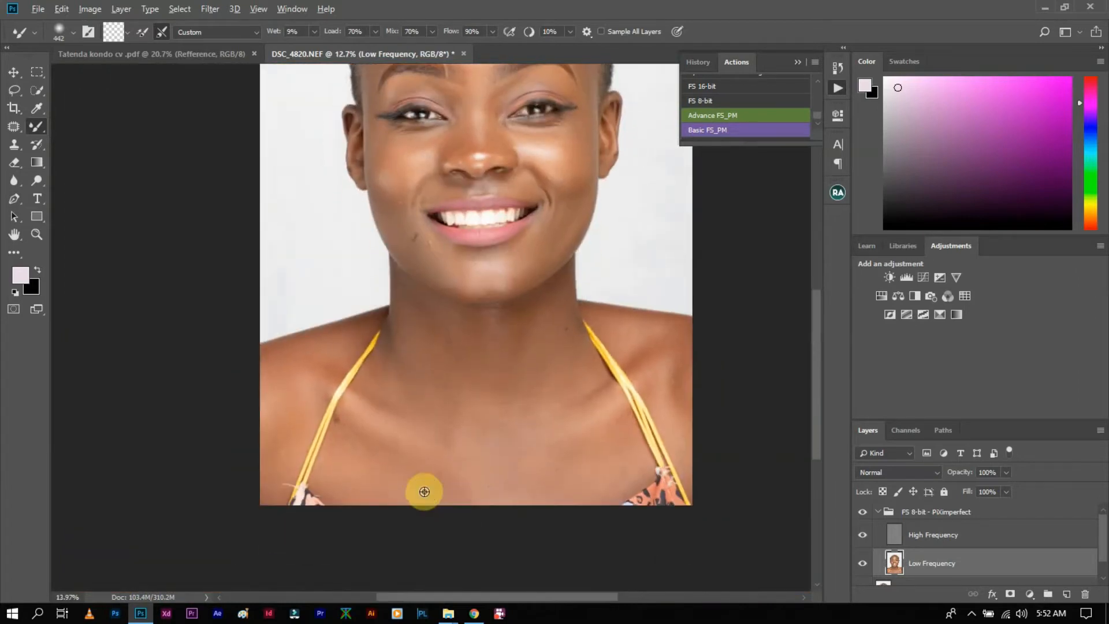
scroll(424, 493, up, 3)
alt+right_click(378, 486)
mouse_move(343, 436)
mouse_down()
mouse_move(346, 486)
mouse_move(334, 443)
mouse_move(406, 486)
mouse_move(351, 458)
mouse_move(327, 411)
mouse_move(427, 453)
mouse_up()
click(524, 459)
mouse_move(524, 458)
mouse_down()
mouse_move(490, 504)
mouse_move(664, 462)
mouse_move(706, 432)
mouse_move(689, 433)
mouse_move(686, 417)
mouse_move(685, 462)
mouse_move(633, 448)
mouse_move(650, 378)
mouse_move(623, 366)
mouse_move(524, 381)
mouse_move(512, 350)
mouse_move(527, 390)
mouse_move(482, 429)
mouse_move(323, 411)
mouse_move(195, 325)
mouse_move(198, 298)
mouse_move(268, 325)
mouse_move(194, 339)
mouse_move(240, 337)
mouse_up()
Blend the remaining uneven patches around the eyes and smile line on the face with the Mixer Brush.
scroll(240, 337, down, 3)
scroll(345, 301, up, 1)
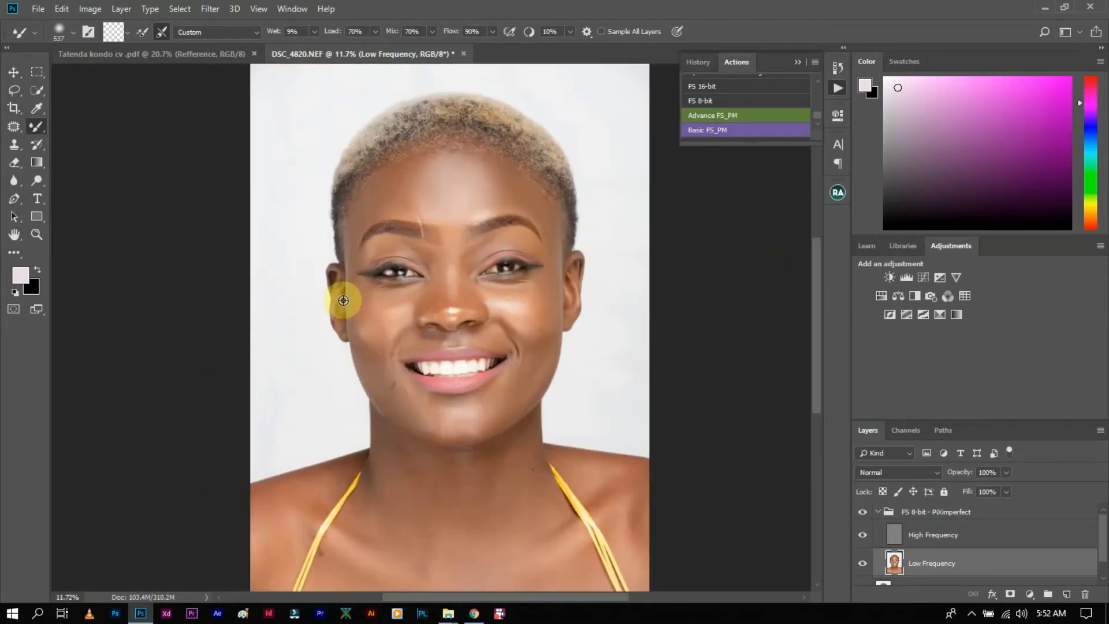
scroll(541, 242, up, 3)
mouse_move(505, 239)
mouse_down()
mouse_move(458, 259)
mouse_move(453, 241)
mouse_move(438, 260)
mouse_up()
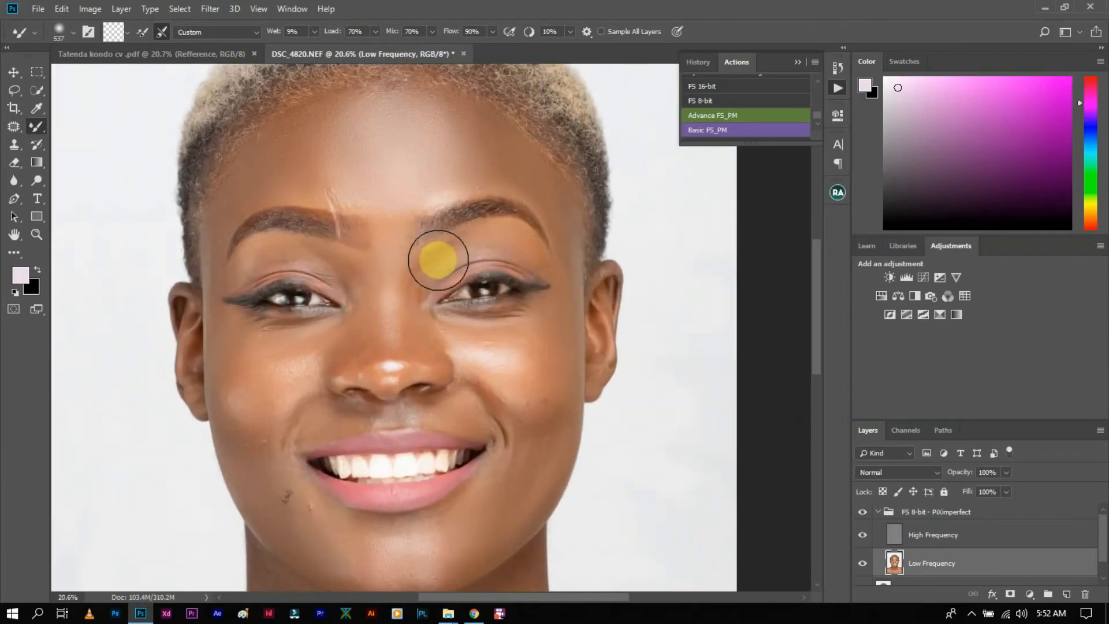
drag(438, 260, 441, 240)
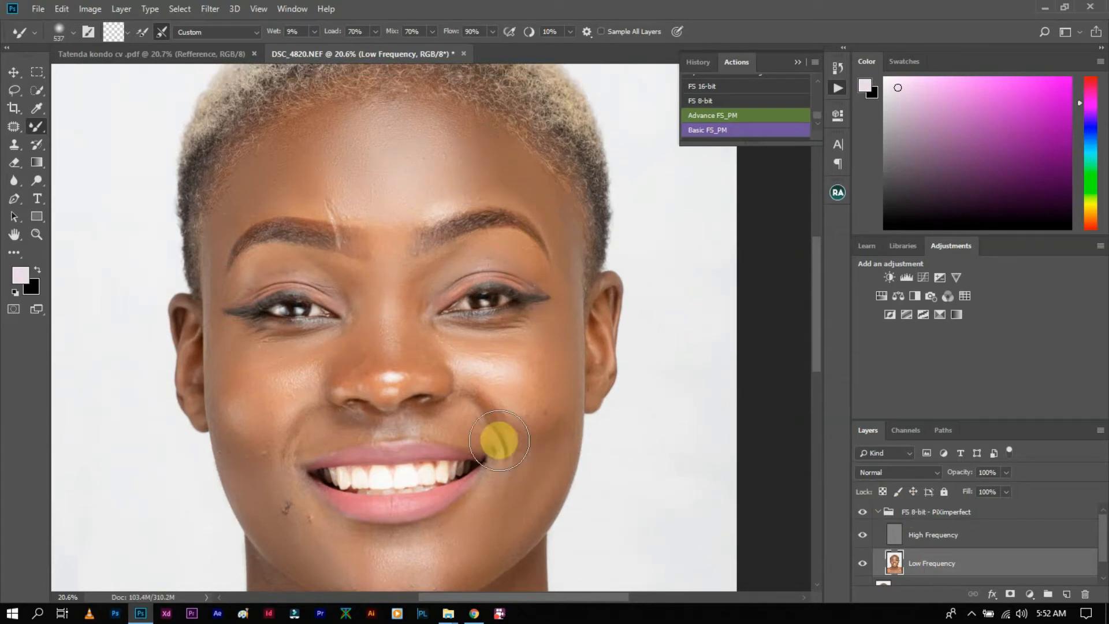
scroll(437, 405, down, 2)
scroll(437, 406, down, 2)
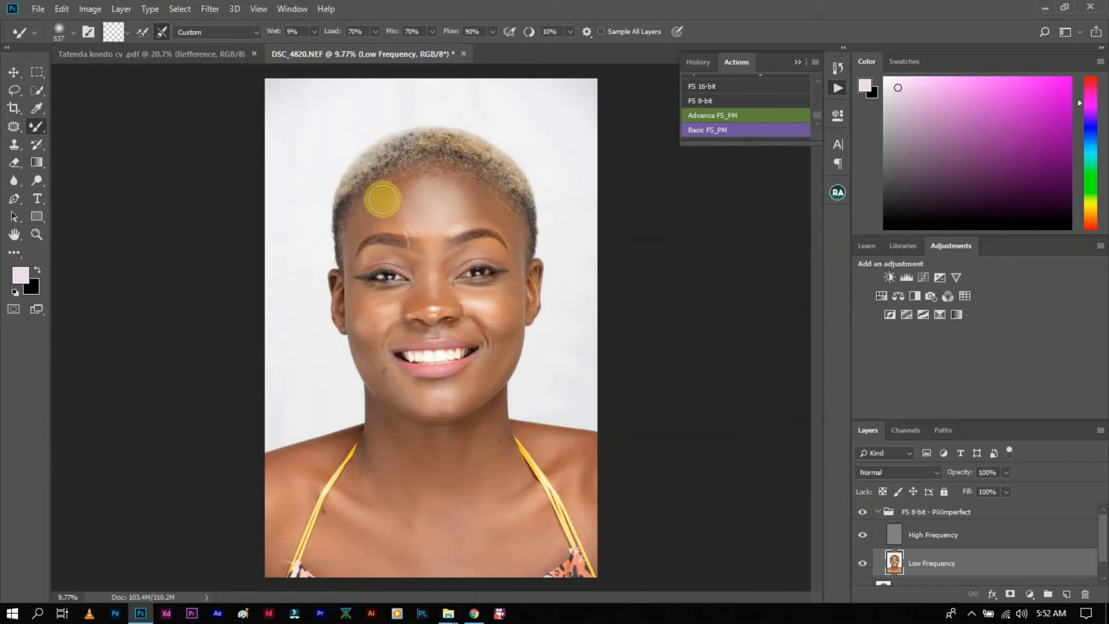
Clone clean skin texture over the small blemish below the mouth corner on the High Frequency layer with a Clone Stamp of about 72 pixels.
scroll(409, 290, up, 8)
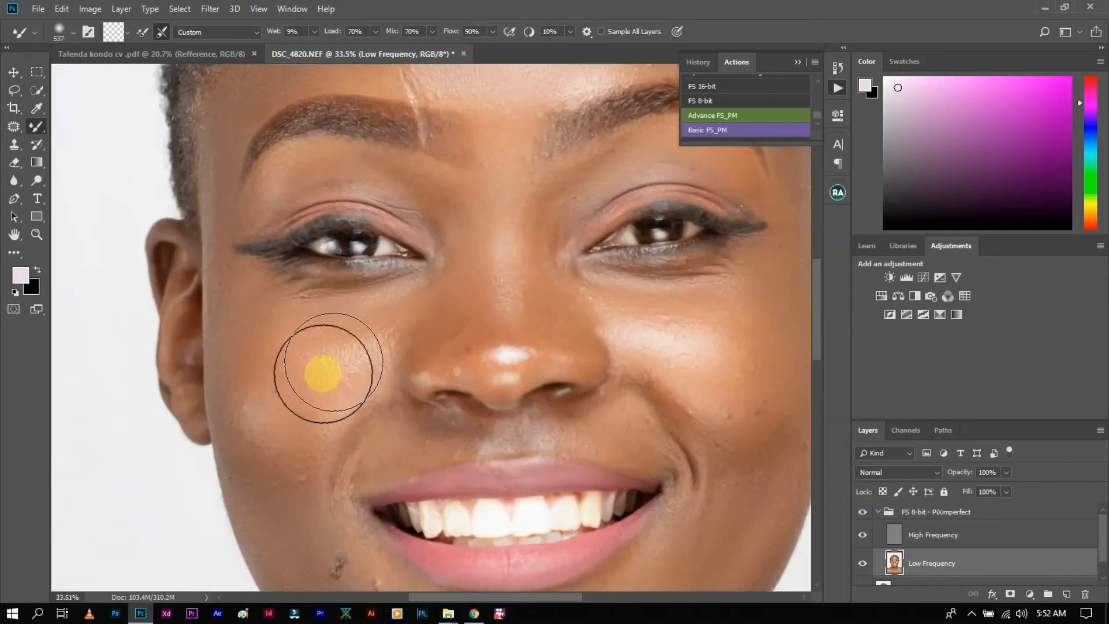
scroll(302, 424, down, 2)
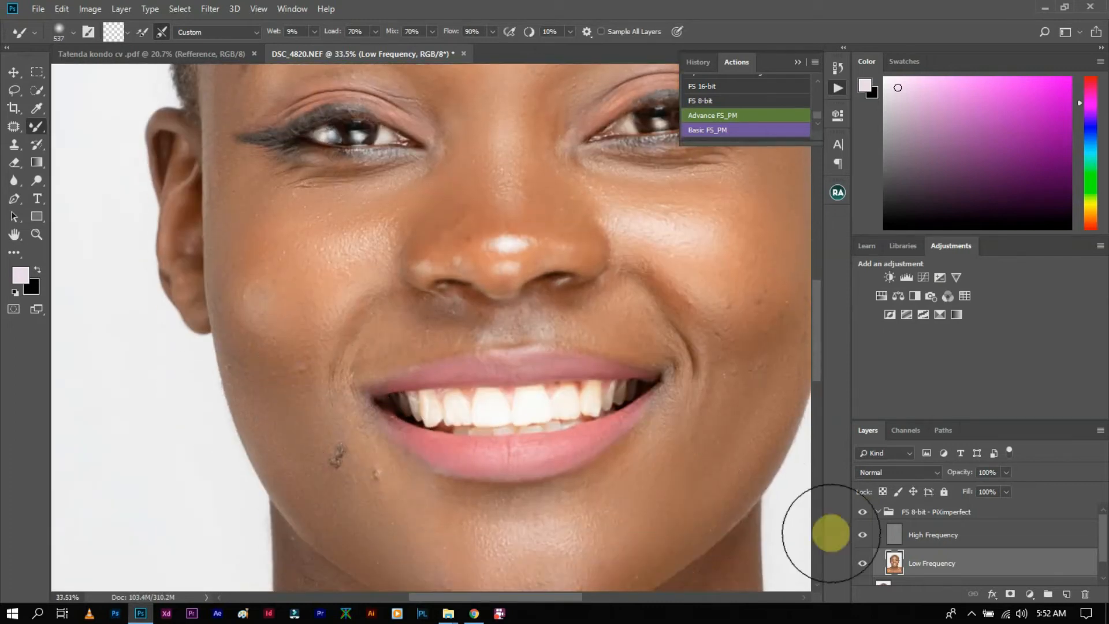
click(946, 535)
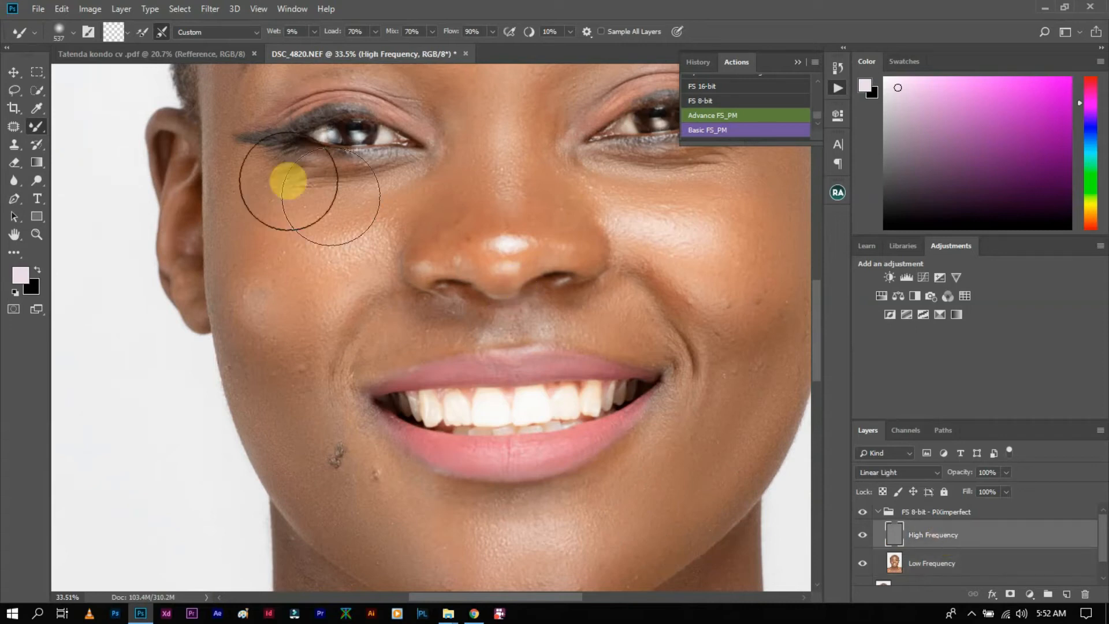
click(14, 145)
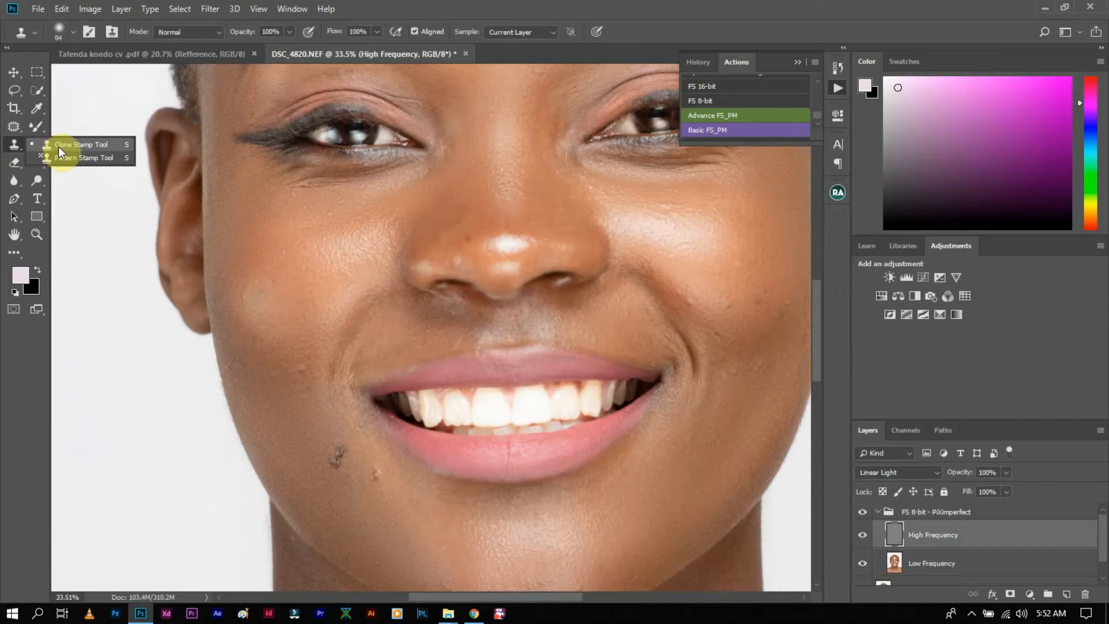
click(57, 147)
alt+drag(384, 485, 362, 486)
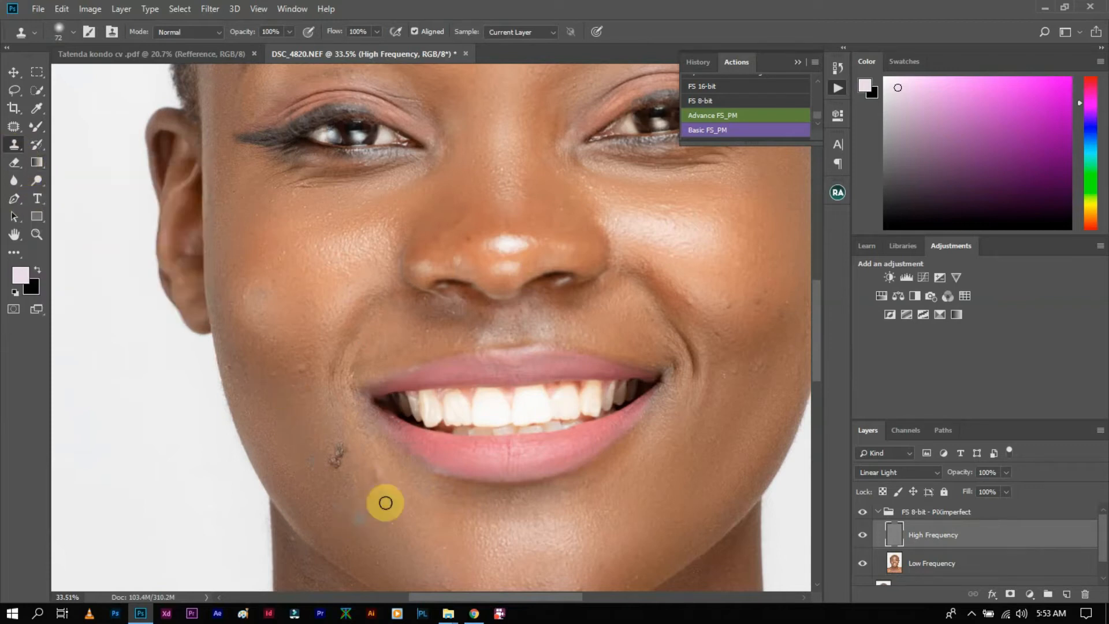
Smooth the skin tone around the retouched blemish below the mouth corner on the Low Frequency layer with a Mixer Brush of about 125 pixels.
click(927, 571)
click(40, 125)
drag(375, 495, 327, 492)
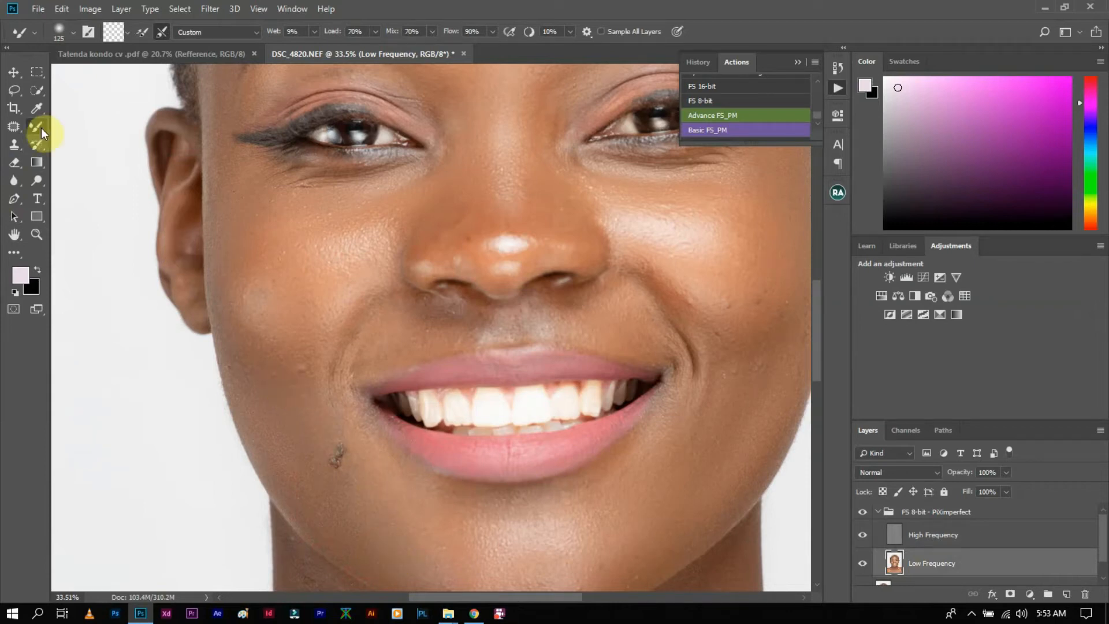
Patch the small bumps on the cheek and along the jaw edge above the mole on the High Frequency layer with the Patch tool.
click(14, 129)
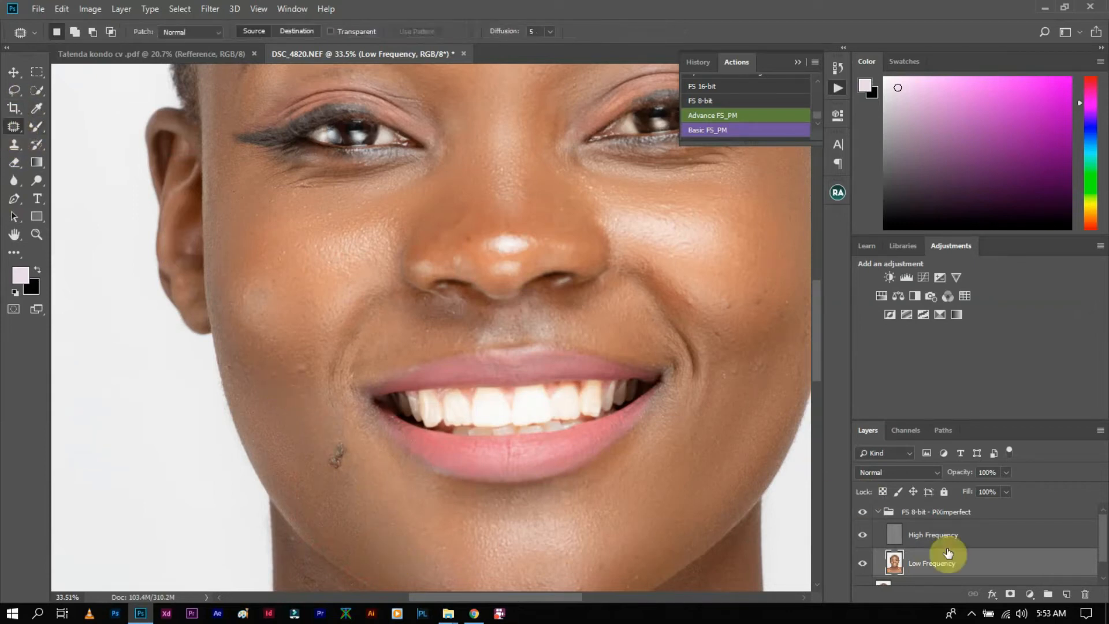
click(968, 544)
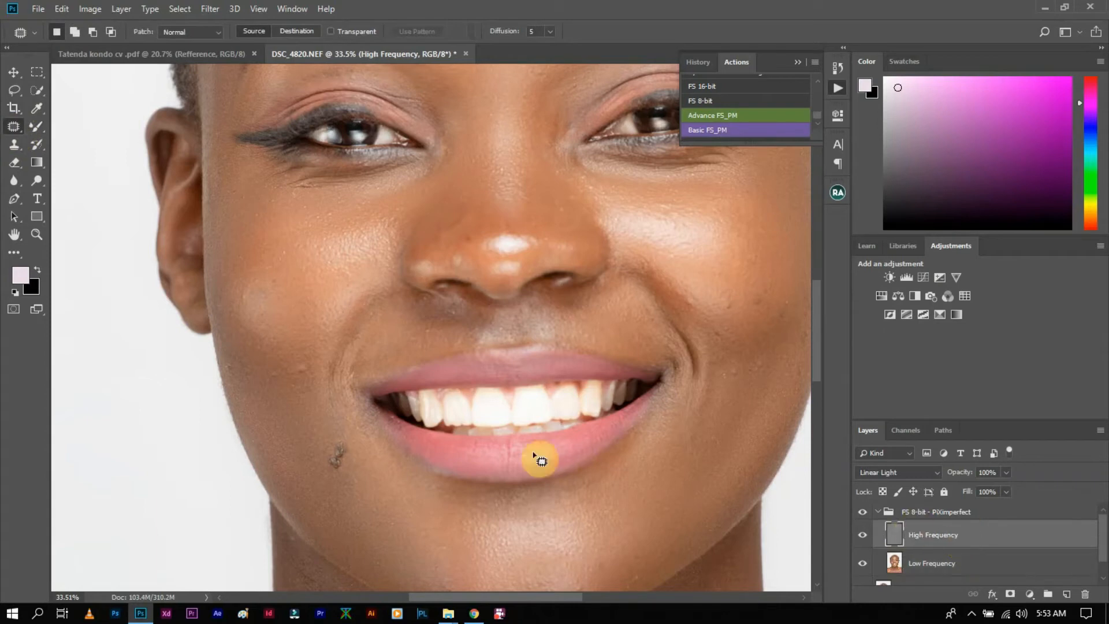
right_click(13, 134)
click(70, 162)
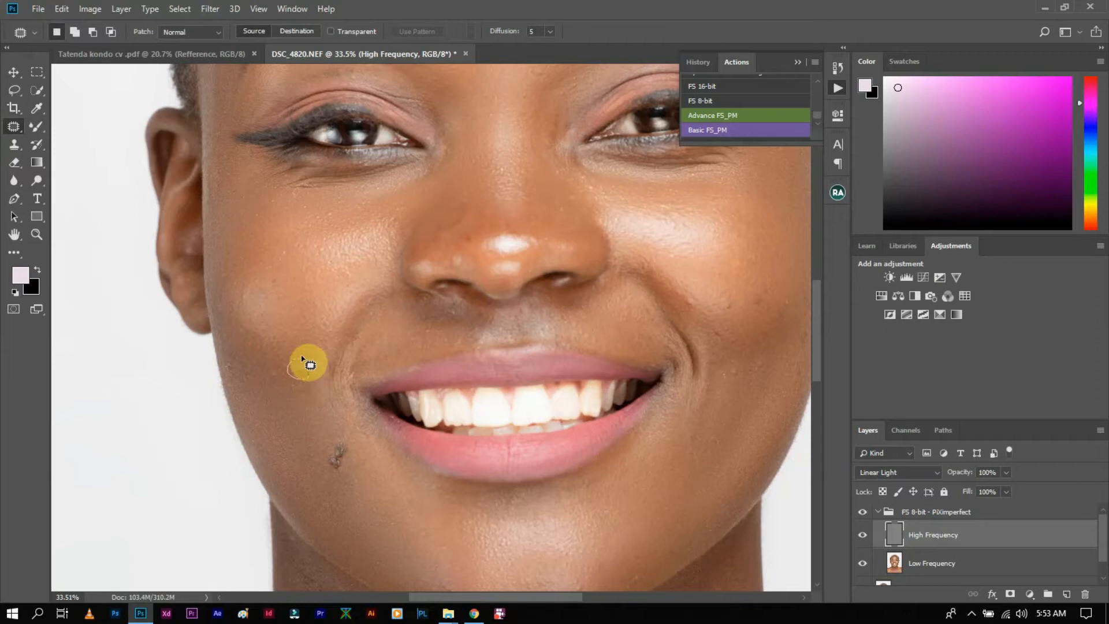
drag(301, 392, 301, 395)
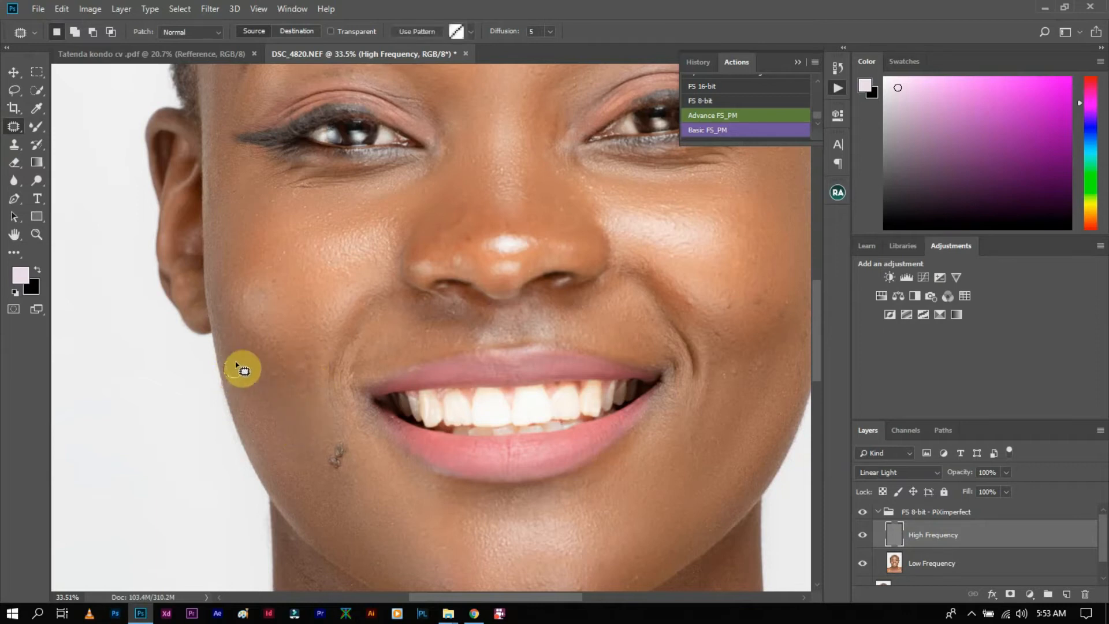
drag(248, 398, 249, 395)
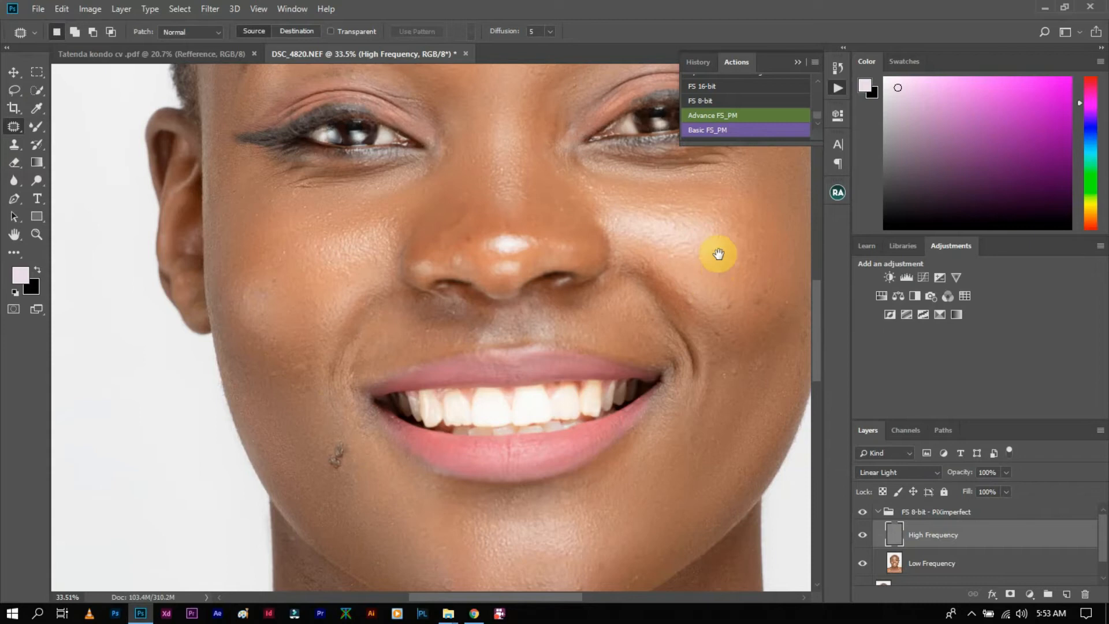
Patch the dark spots and blemishes on the opposite cheek beside the smile line with clean skin texture.
drag(719, 255, 520, 310)
scroll(516, 375, up, 2)
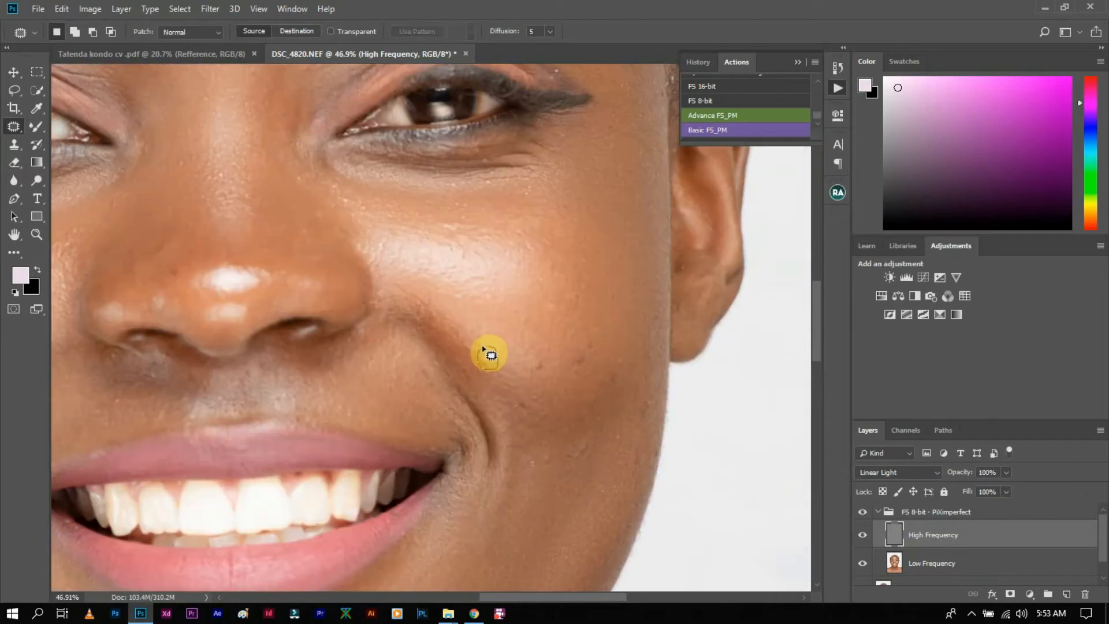
mouse_move(490, 365)
mouse_down()
mouse_move(494, 333)
mouse_move(547, 373)
mouse_move(528, 349)
mouse_move(529, 362)
mouse_move(524, 330)
mouse_up()
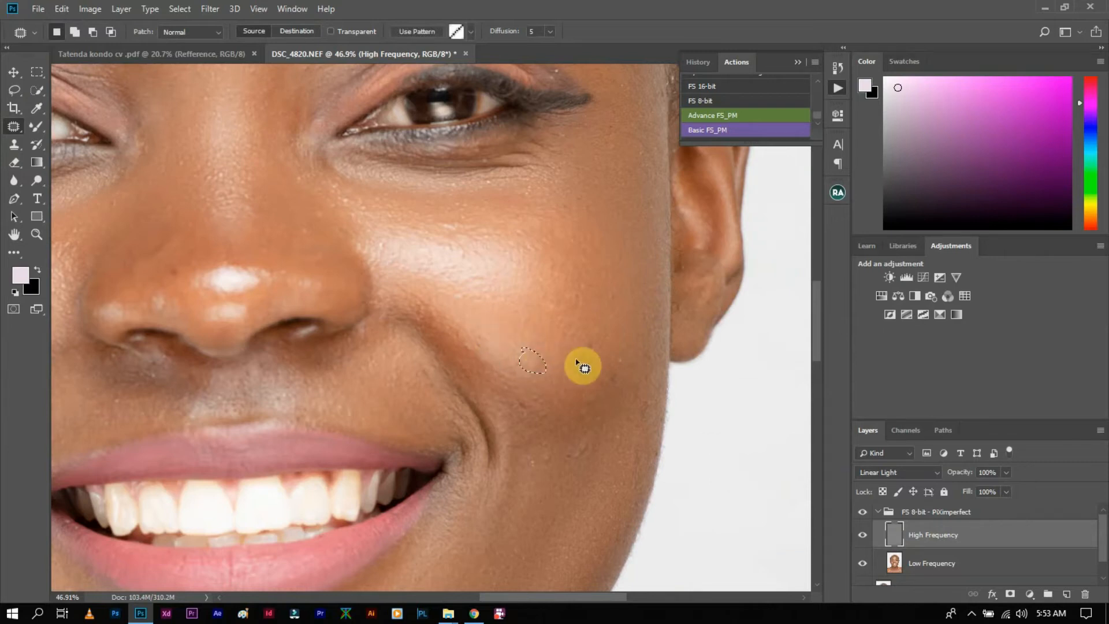
mouse_move(568, 368)
mouse_down()
mouse_move(592, 359)
mouse_move(575, 351)
mouse_move(624, 371)
mouse_move(622, 327)
mouse_move(590, 350)
mouse_up()
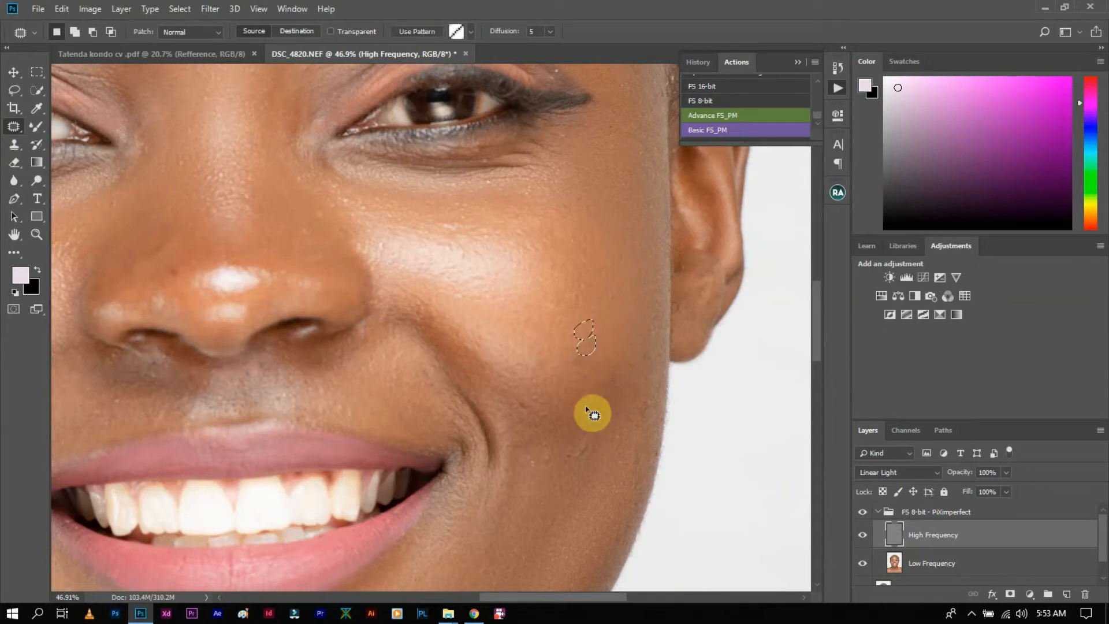
mouse_move(577, 452)
mouse_down()
mouse_move(537, 459)
mouse_move(554, 487)
mouse_move(593, 457)
mouse_move(595, 446)
mouse_move(577, 441)
mouse_move(581, 465)
mouse_up()
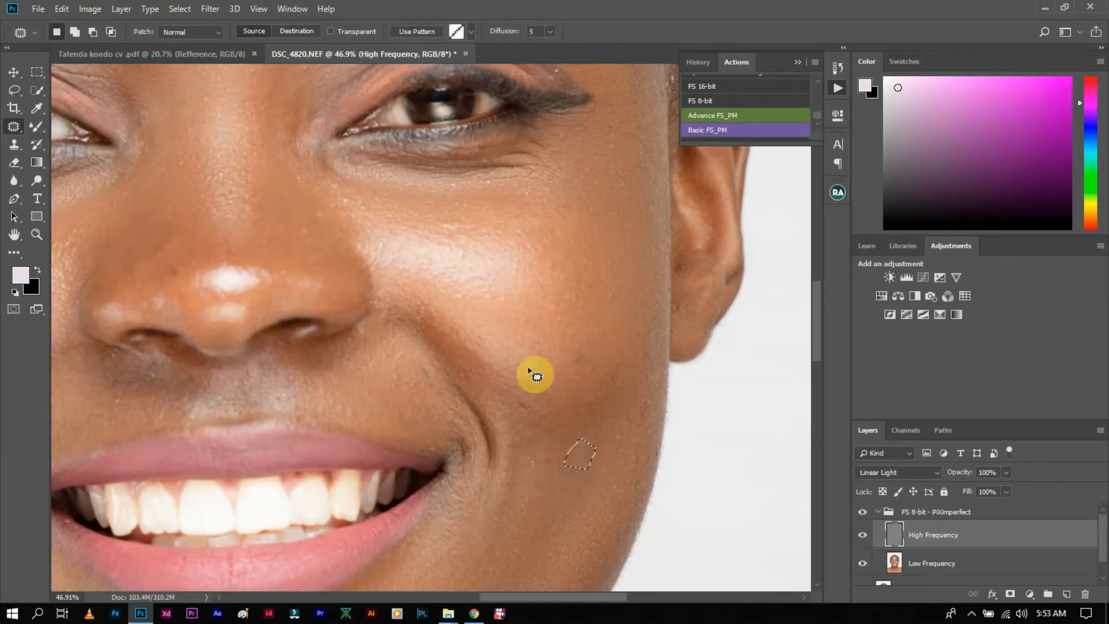
drag(536, 395, 531, 399)
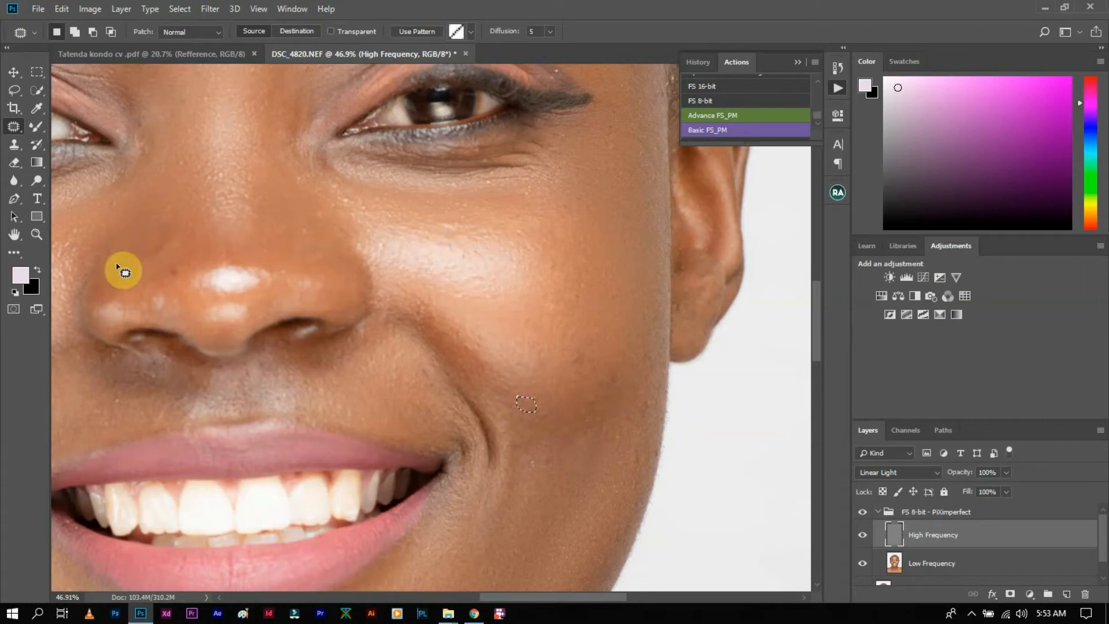
Patch the texture of the dark spot on the chest beside the yellow strap with nearby skin.
scroll(126, 272, down, 10)
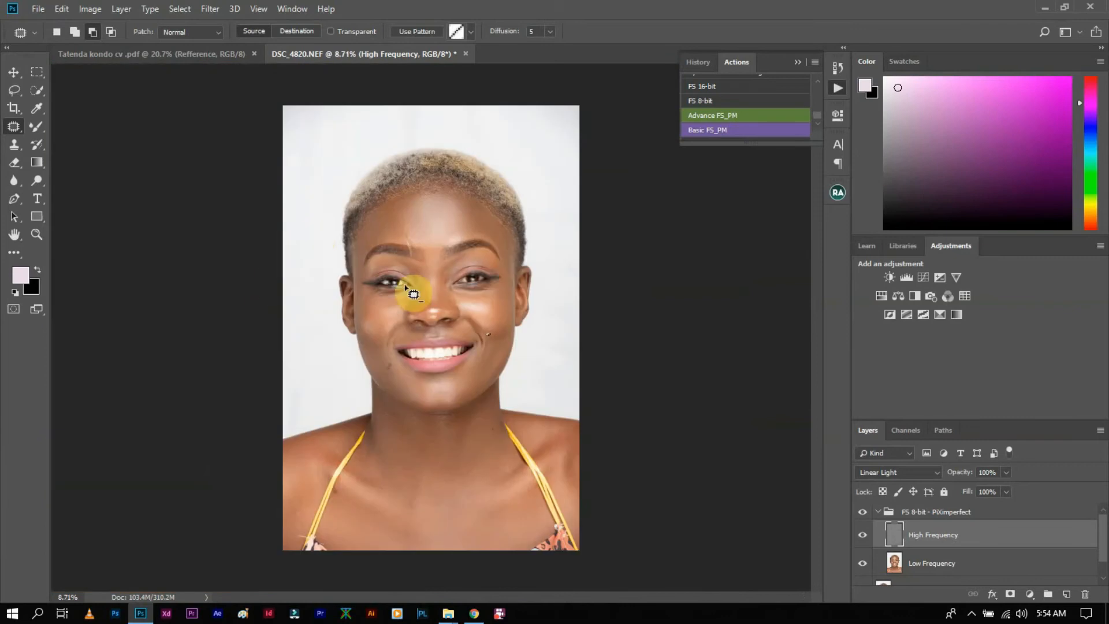
scroll(361, 529, up, 6)
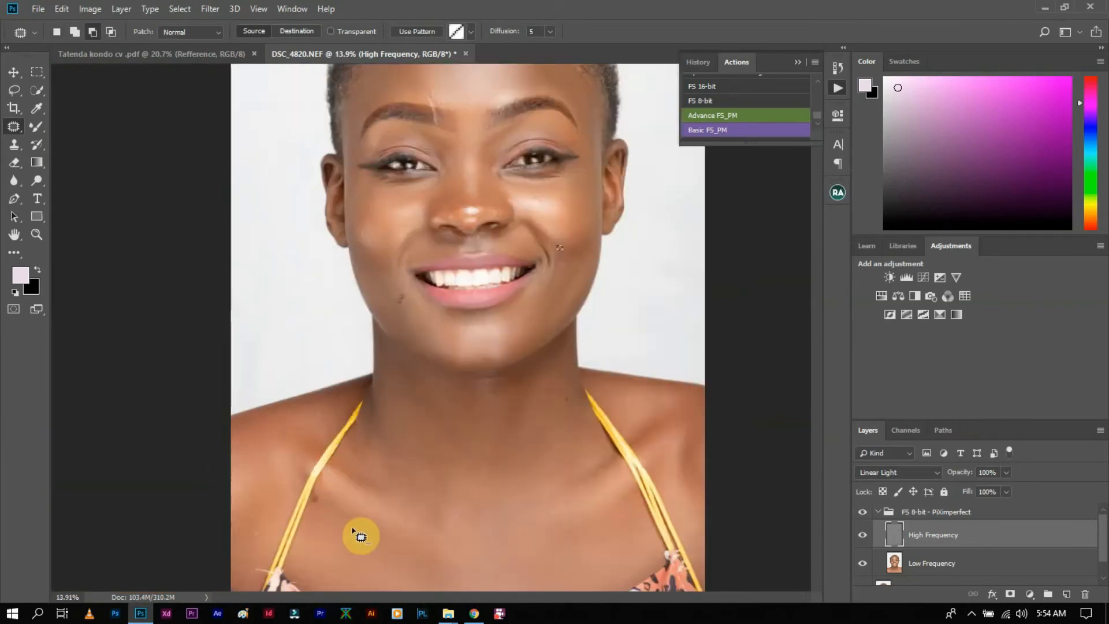
scroll(353, 527, up, 2)
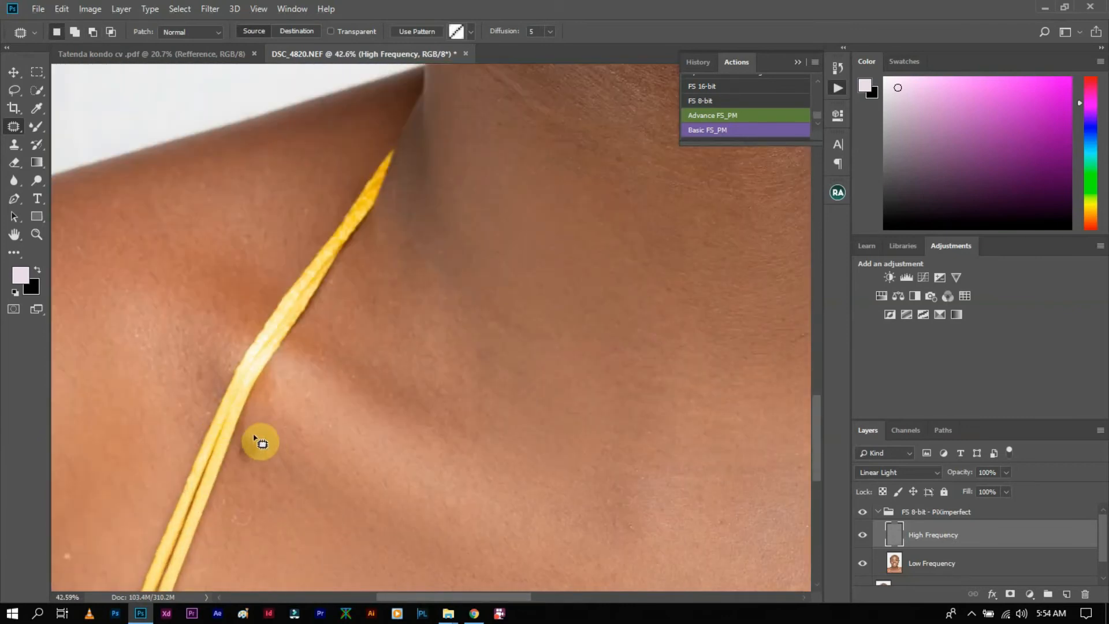
drag(237, 452, 267, 461)
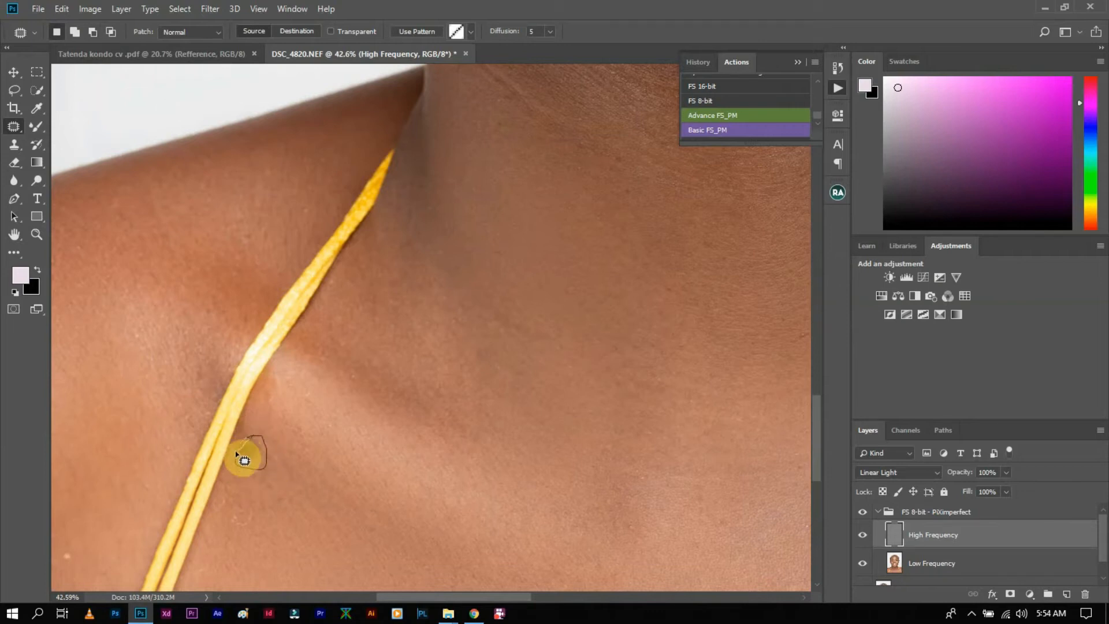
drag(293, 504, 291, 503)
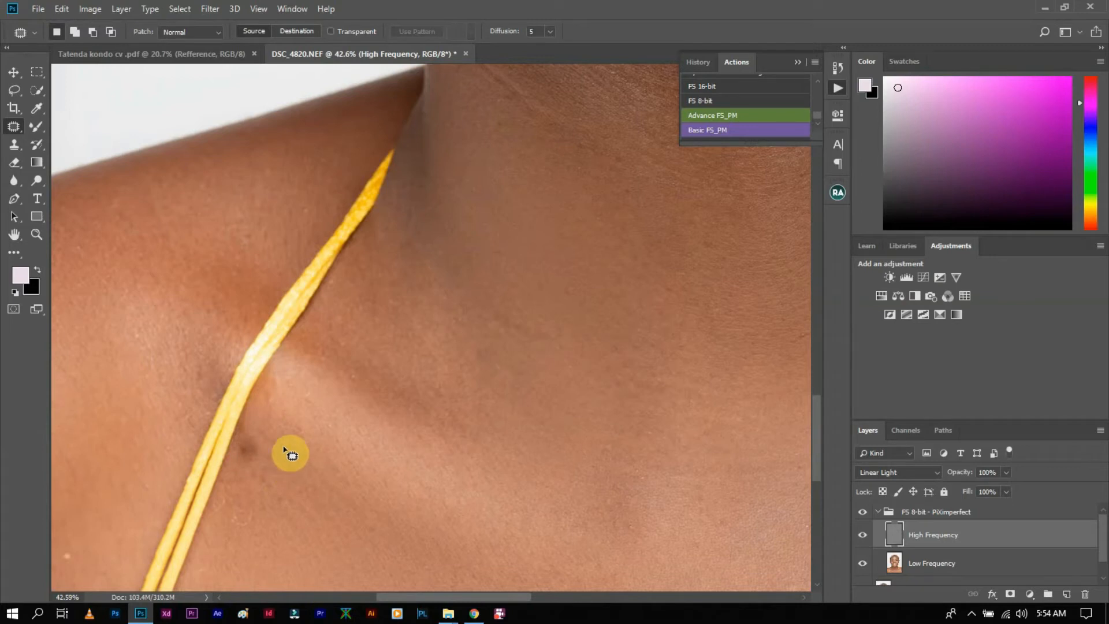
Patch the blemishes on the forehead above the eyebrow on the clear side, away from the scar.
scroll(317, 401, down, 5)
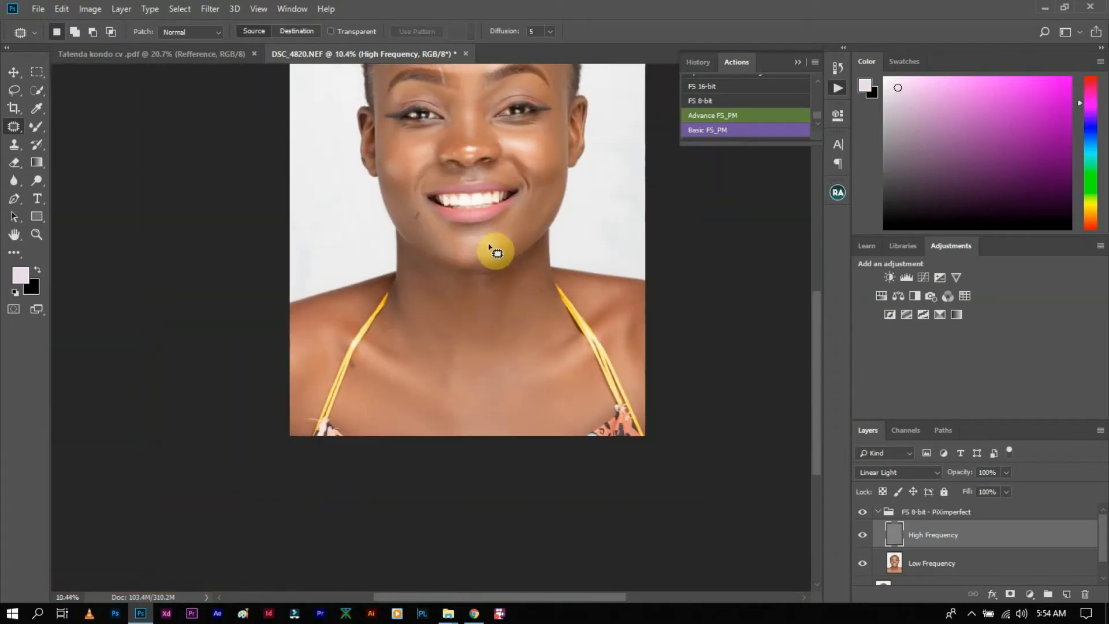
scroll(489, 247, down, 1)
scroll(459, 231, up, 5)
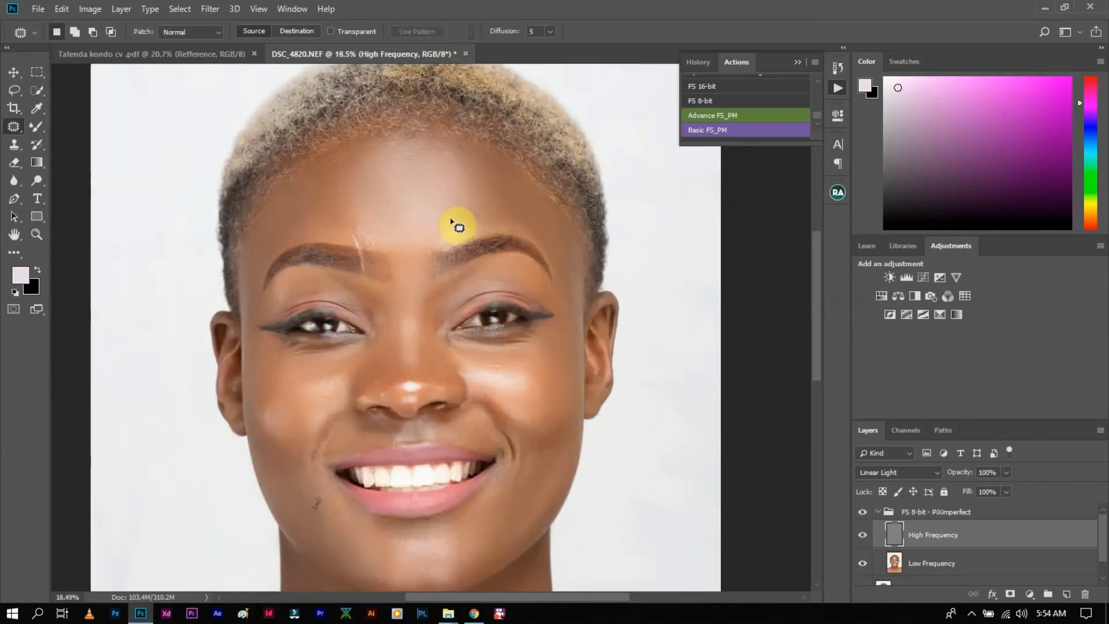
scroll(448, 226, up, 3)
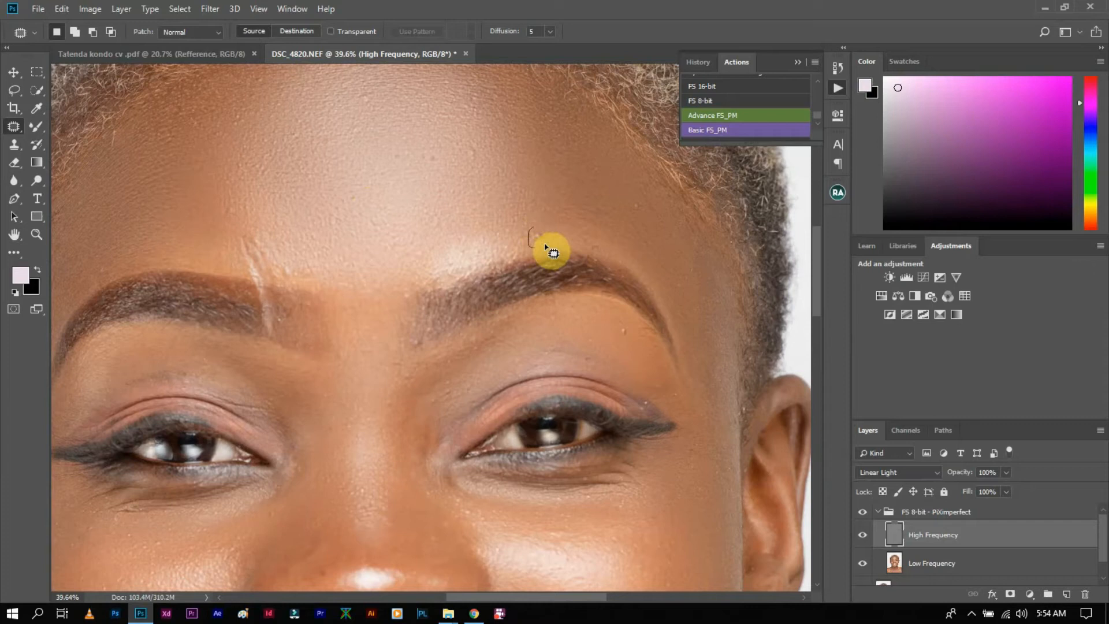
mouse_move(538, 237)
mouse_down()
mouse_move(542, 204)
mouse_move(467, 166)
mouse_move(482, 145)
mouse_move(471, 167)
mouse_up()
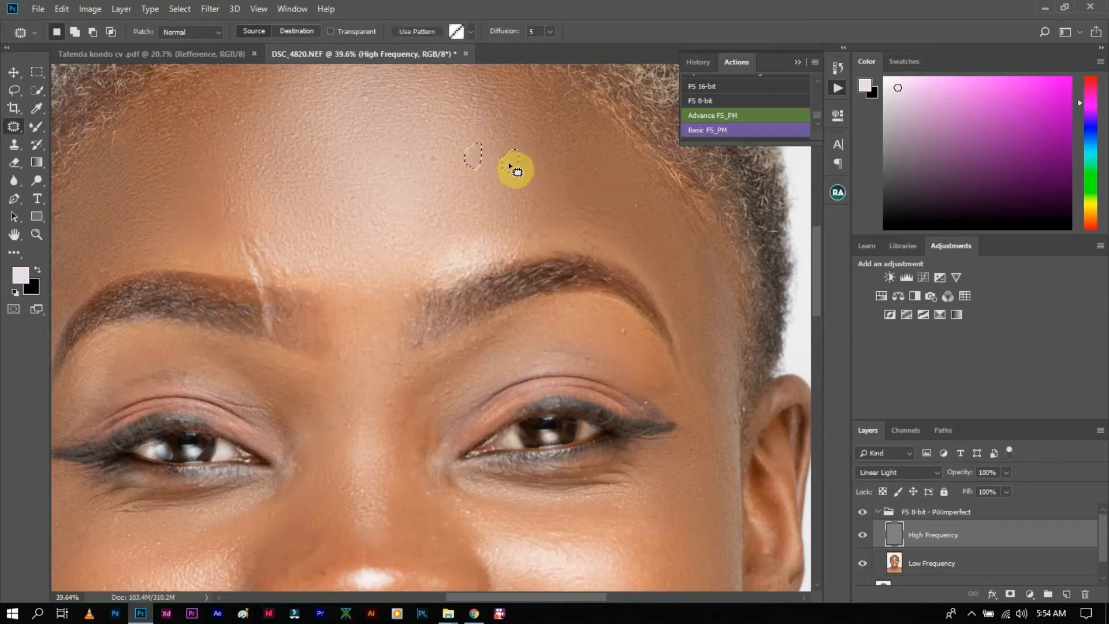
click(484, 197)
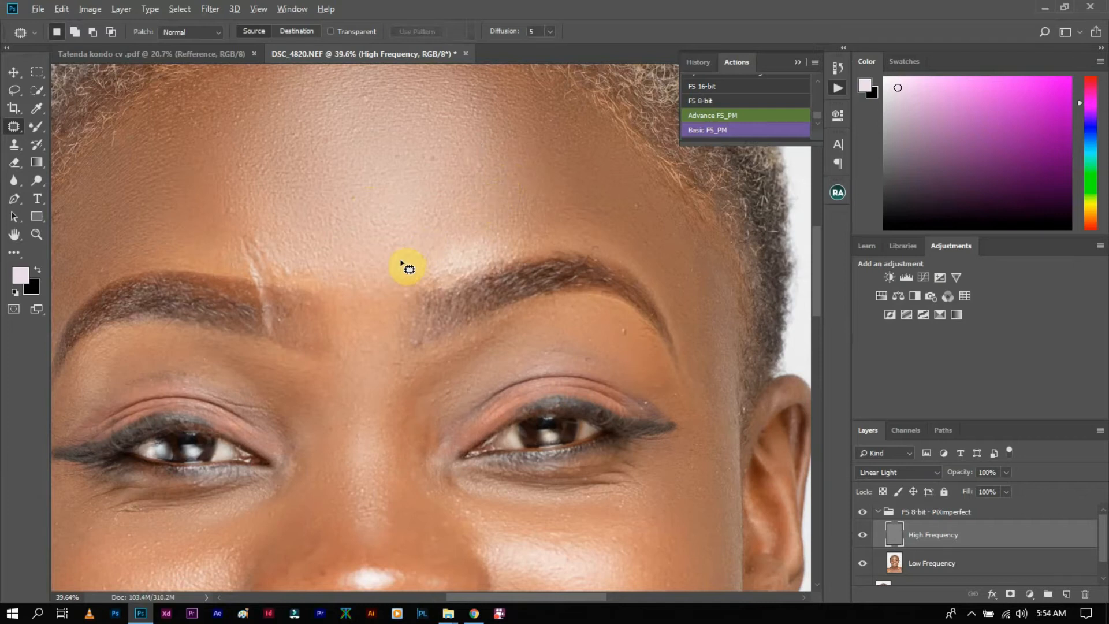
Select the forehead skin between the hairline and eyebrows on the Low Frequency layer with the Lasso tool and an 18 px feather.
scroll(408, 267, down, 6)
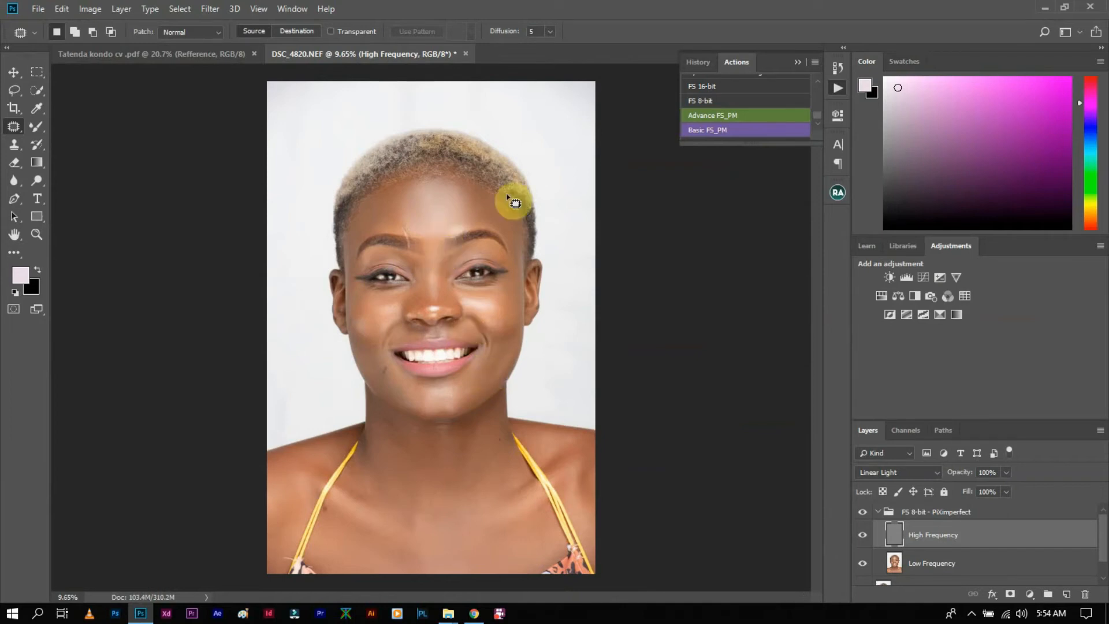
right_click(12, 93)
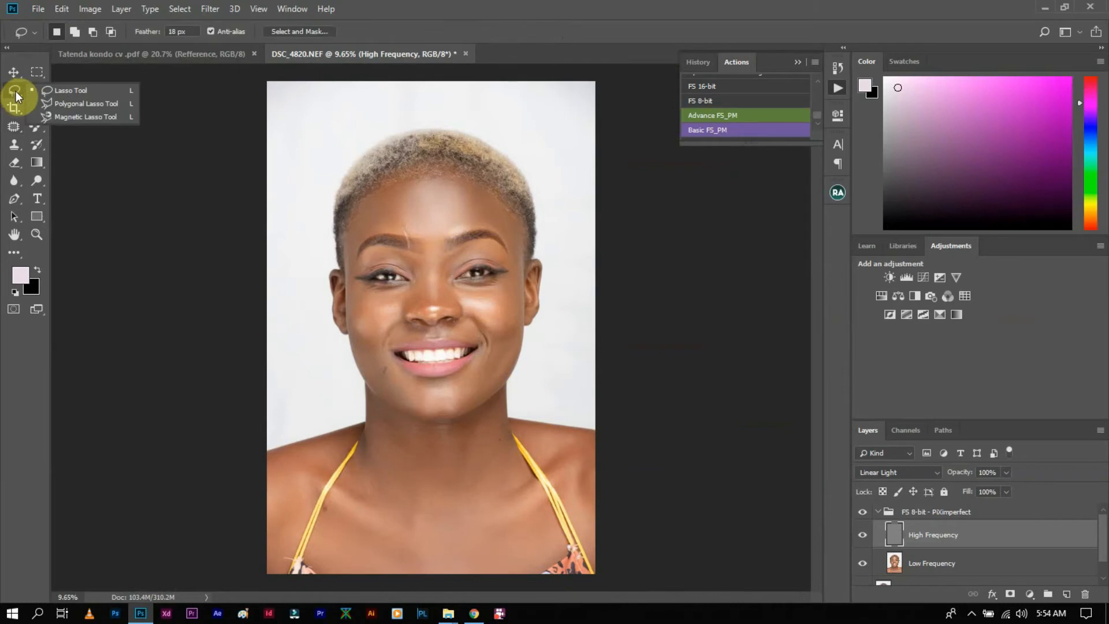
click(61, 90)
click(951, 563)
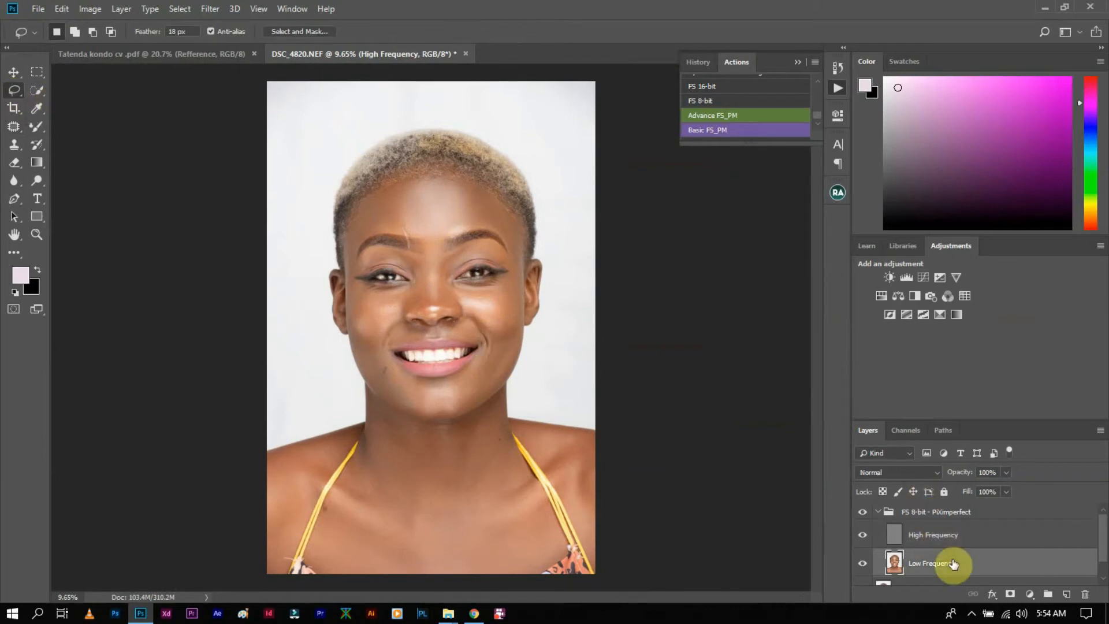
scroll(465, 194, up, 3)
scroll(466, 194, up, 2)
mouse_move(469, 170)
mouse_down()
mouse_move(356, 152)
mouse_move(202, 203)
mouse_move(144, 249)
mouse_move(137, 273)
mouse_move(161, 323)
mouse_move(216, 343)
mouse_move(390, 356)
mouse_move(598, 297)
mouse_move(592, 263)
mouse_move(548, 217)
mouse_move(425, 152)
mouse_move(331, 141)
mouse_up()
Apply a Gaussian Blur with a 45-pixel radius to the selected forehead skin on the Low Frequency layer.
click(211, 9)
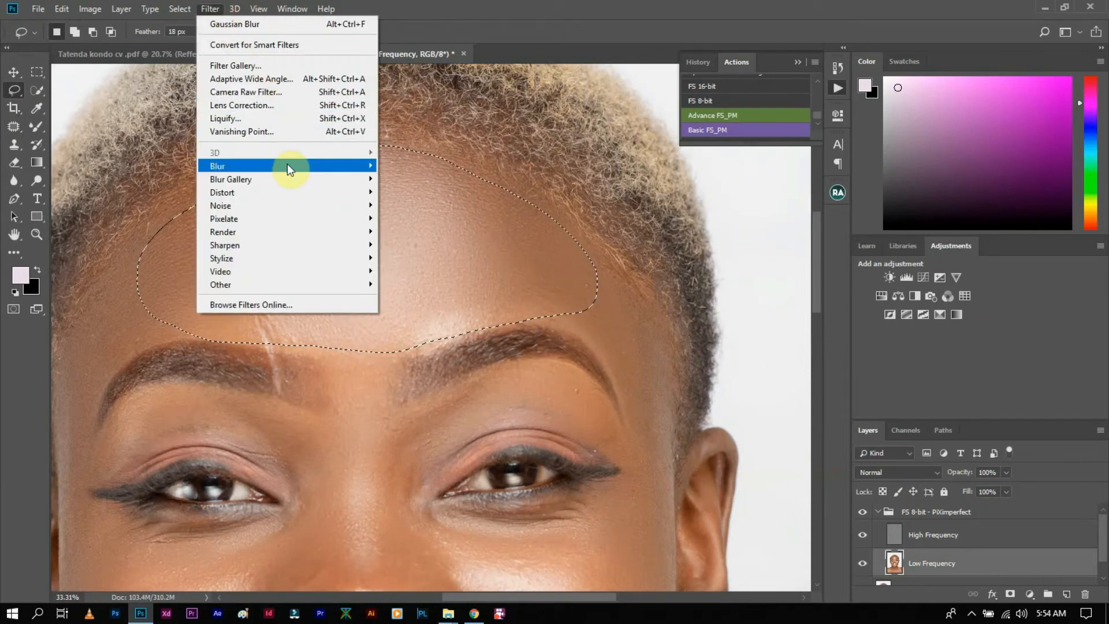
mouse_move(286, 165)
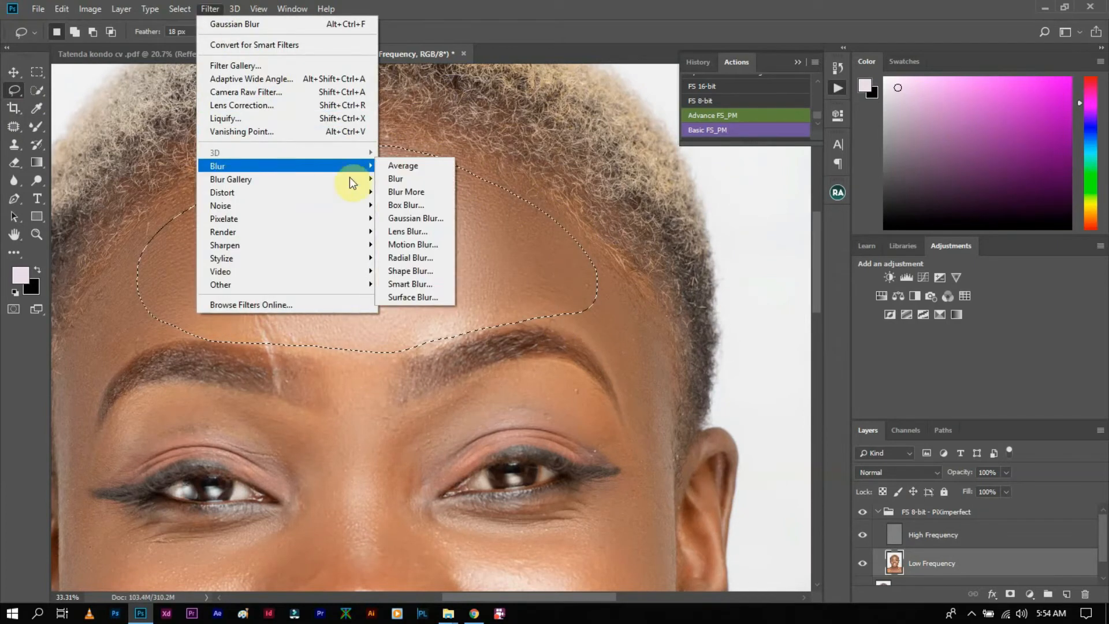
click(412, 219)
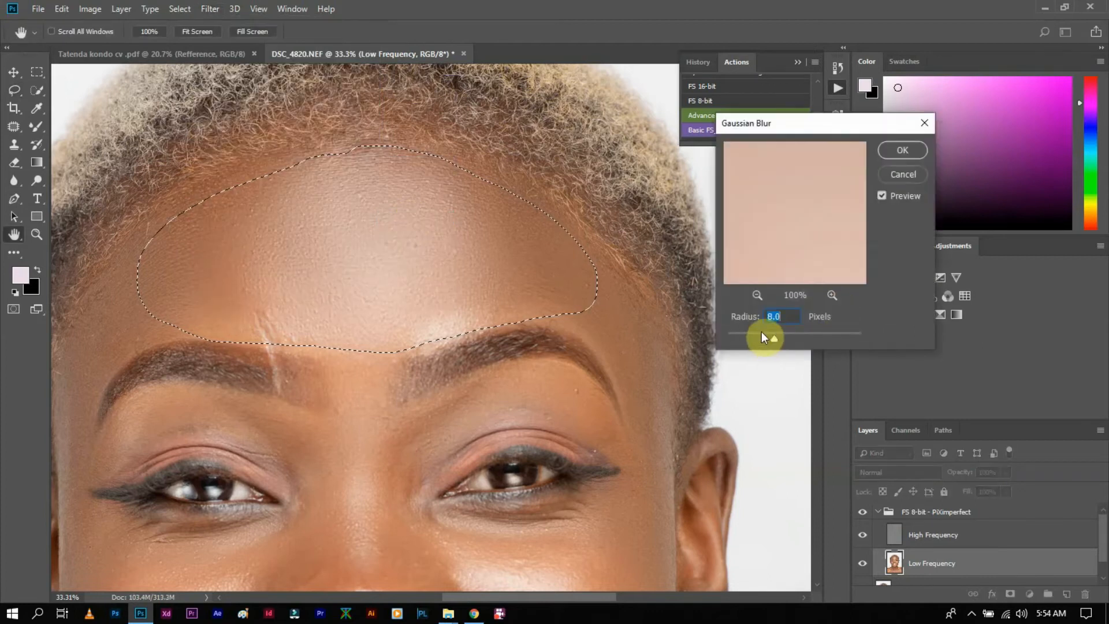
drag(785, 336, 803, 333)
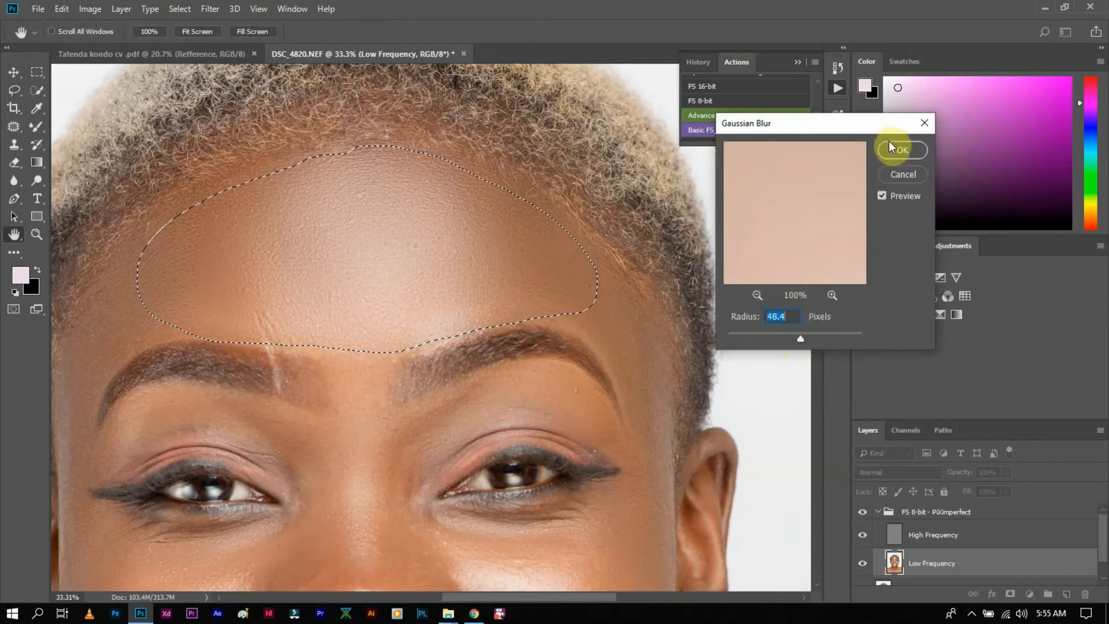
drag(801, 335, 799, 335)
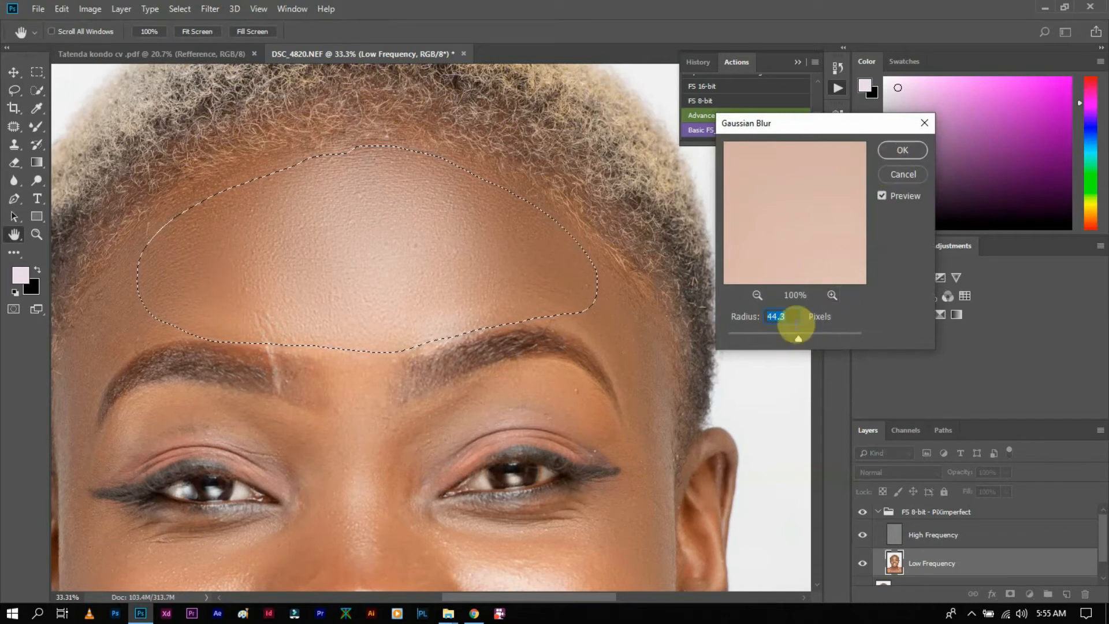
text(45)
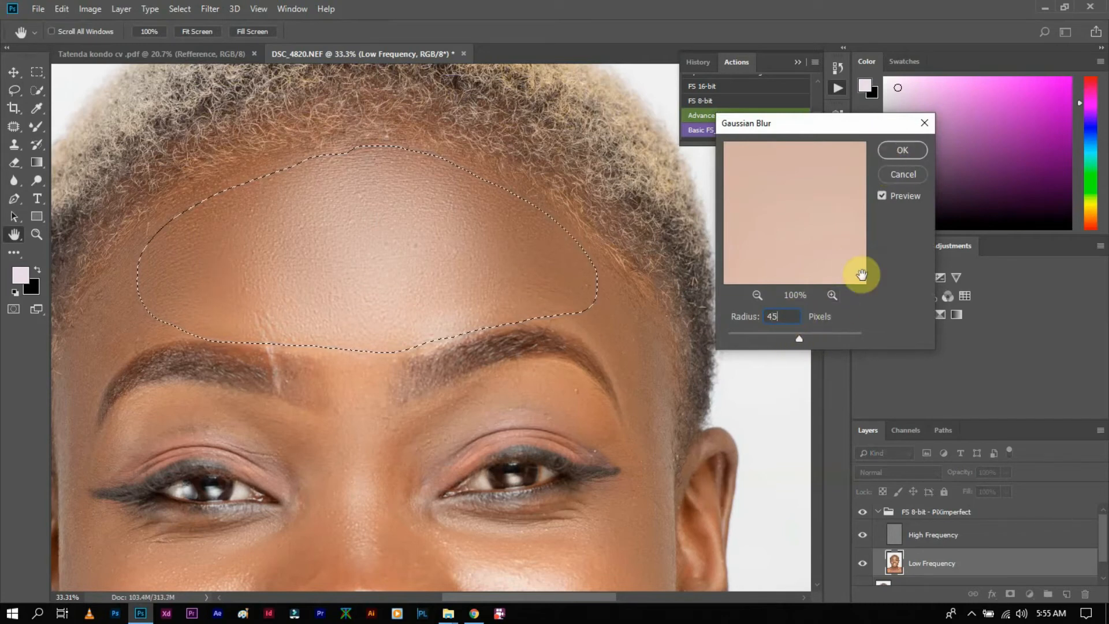
click(907, 152)
key(l)
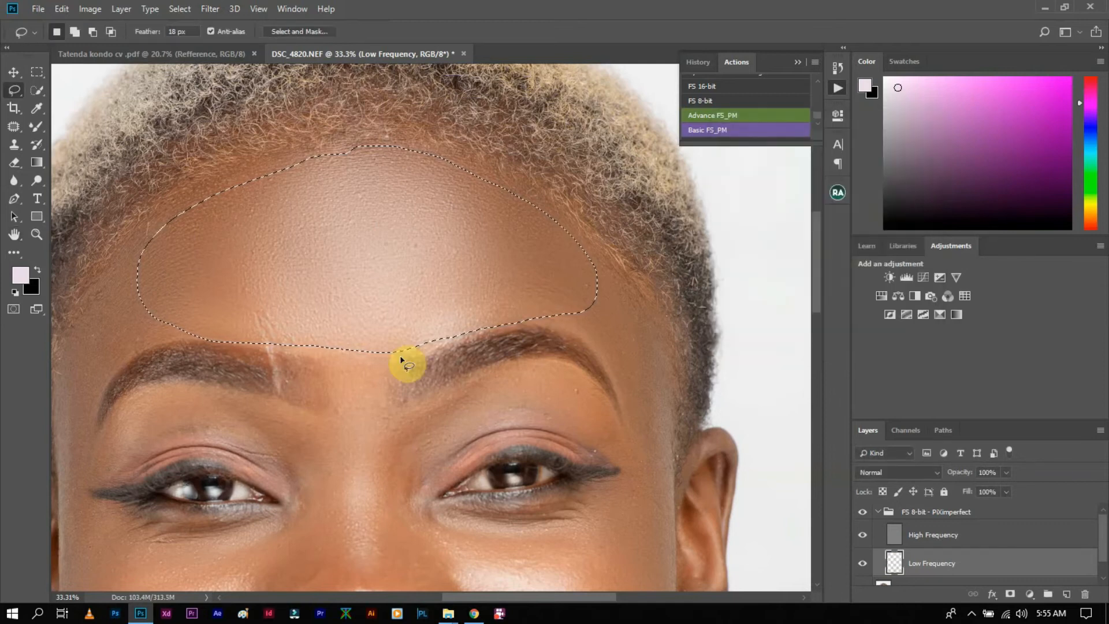
Lasso the temple skin between the hairline and the scarred eyebrow and smooth it by repeating the last Gaussian Blur.
scroll(354, 416, down, 4)
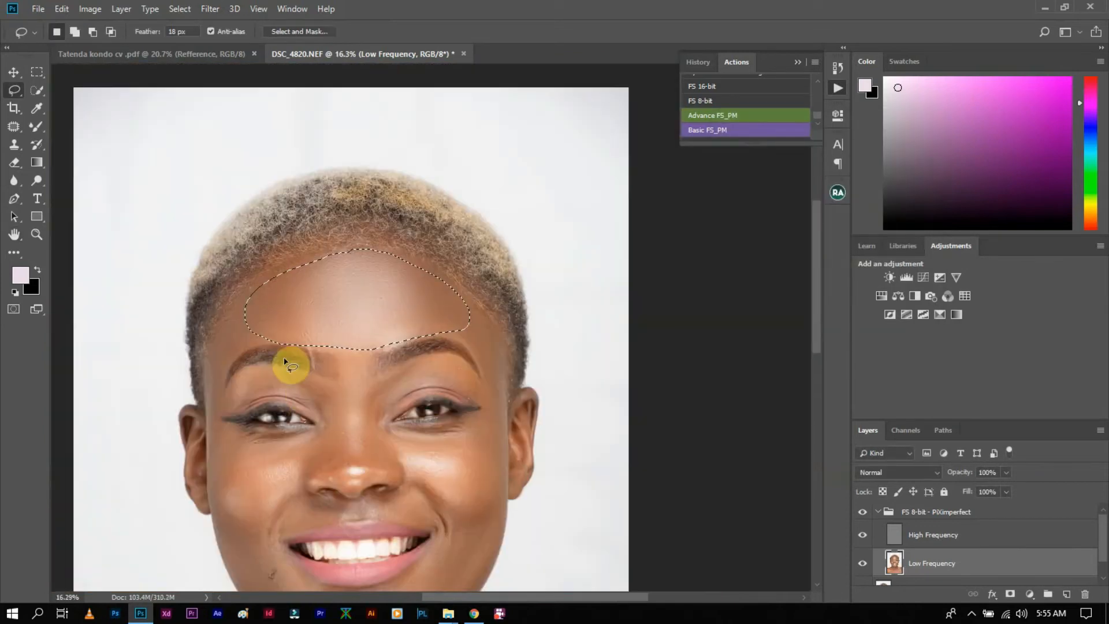
scroll(284, 350, up, 2)
scroll(263, 347, up, 1)
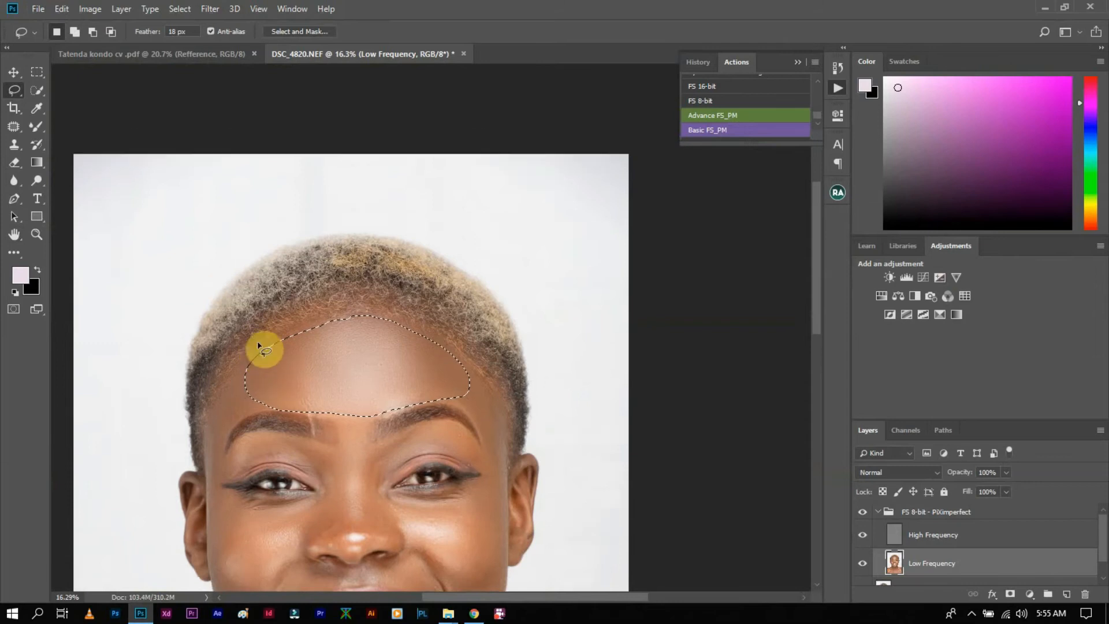
scroll(254, 372, up, 3)
mouse_move(252, 346)
mouse_down()
mouse_move(194, 470)
mouse_move(233, 484)
mouse_move(300, 444)
mouse_move(311, 423)
mouse_move(249, 348)
mouse_up()
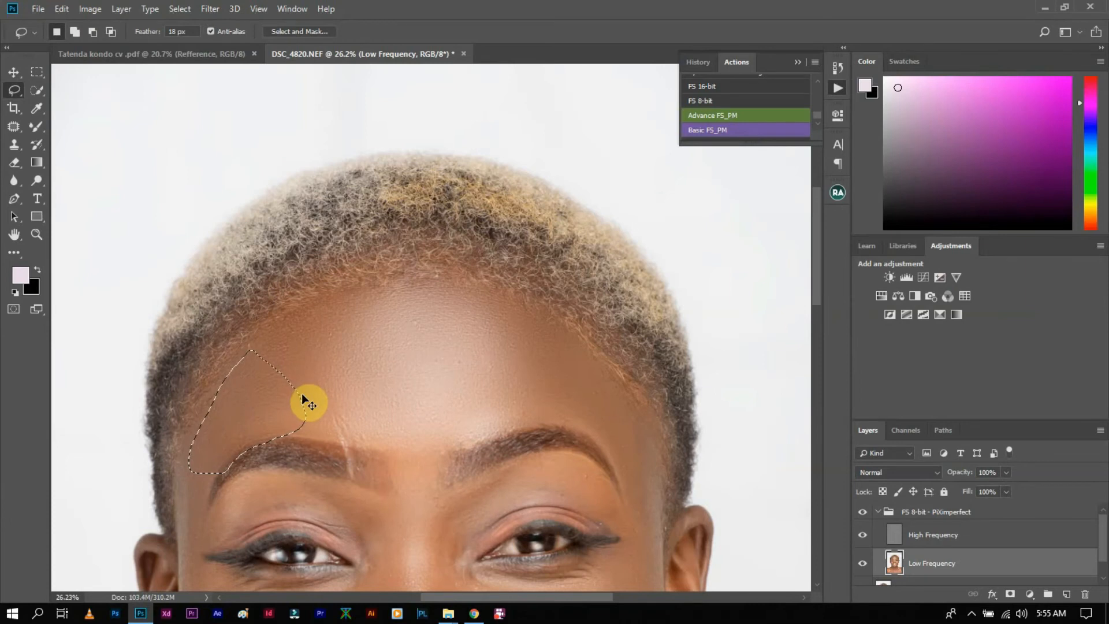
Lasso the skin beneath each eye across both cheeks and smooth it with the last Gaussian Blur, clearing the selection.
scroll(399, 359, down, 6)
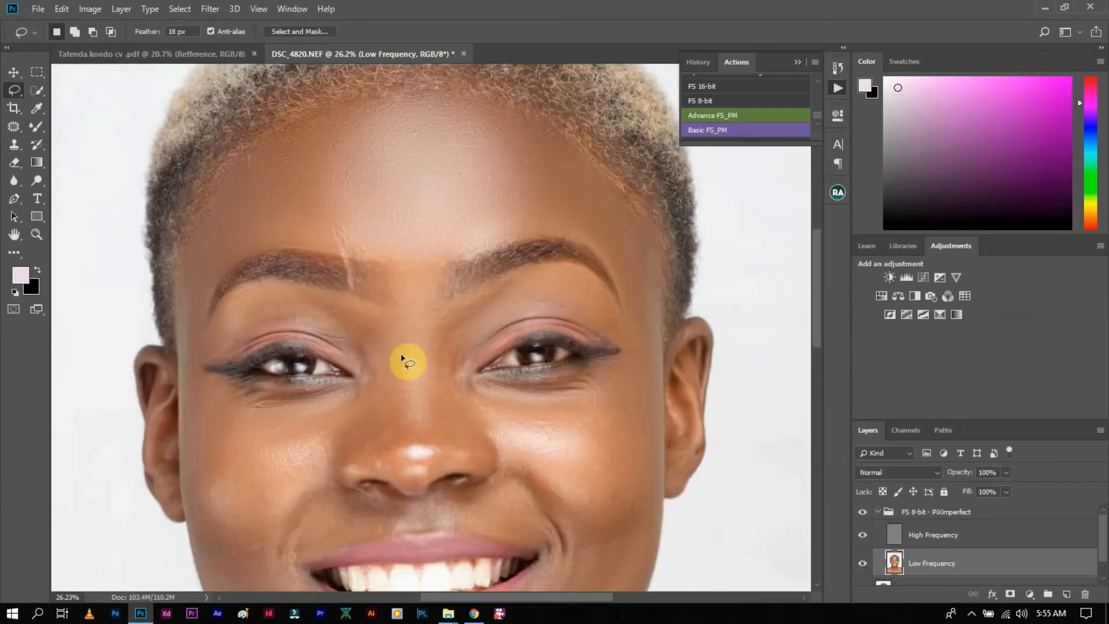
scroll(545, 371, up, 1)
mouse_move(461, 296)
mouse_down()
mouse_move(540, 311)
mouse_move(656, 257)
mouse_move(680, 374)
mouse_move(661, 467)
mouse_move(610, 489)
mouse_move(568, 457)
mouse_move(516, 387)
mouse_move(428, 319)
mouse_move(418, 285)
mouse_move(440, 275)
mouse_move(468, 301)
mouse_move(508, 306)
mouse_up()
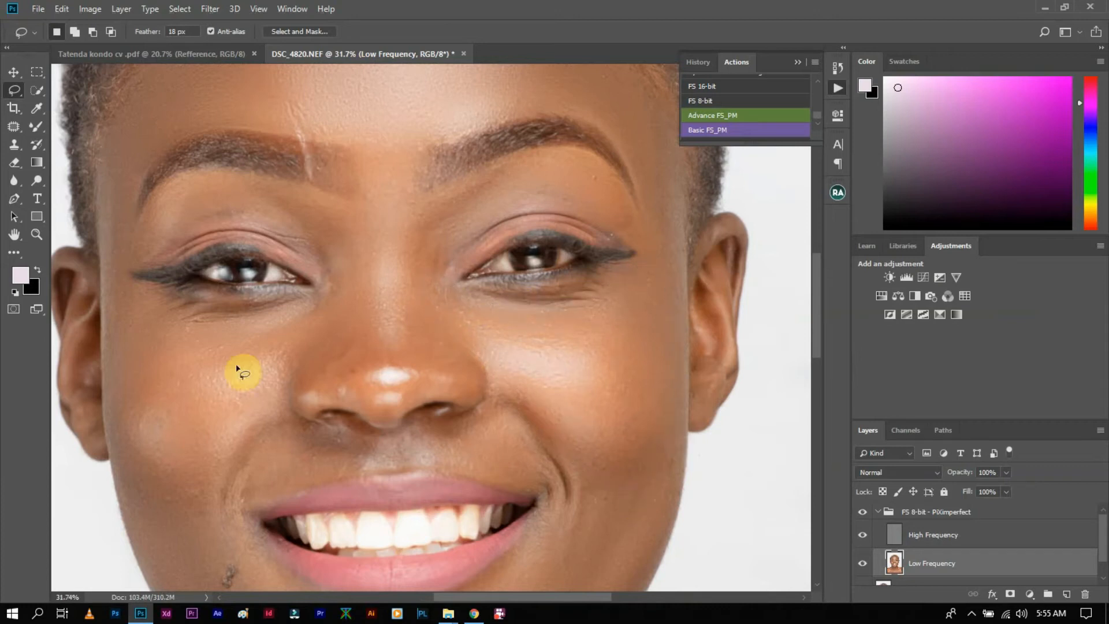
mouse_move(335, 275)
mouse_down()
mouse_move(327, 325)
mouse_move(284, 365)
mouse_move(230, 493)
mouse_move(199, 520)
mouse_move(155, 509)
mouse_move(119, 457)
mouse_move(118, 367)
mouse_move(134, 301)
mouse_move(188, 316)
mouse_move(278, 309)
mouse_move(339, 250)
mouse_move(344, 286)
mouse_move(334, 335)
mouse_up()
key(ctrl+d)
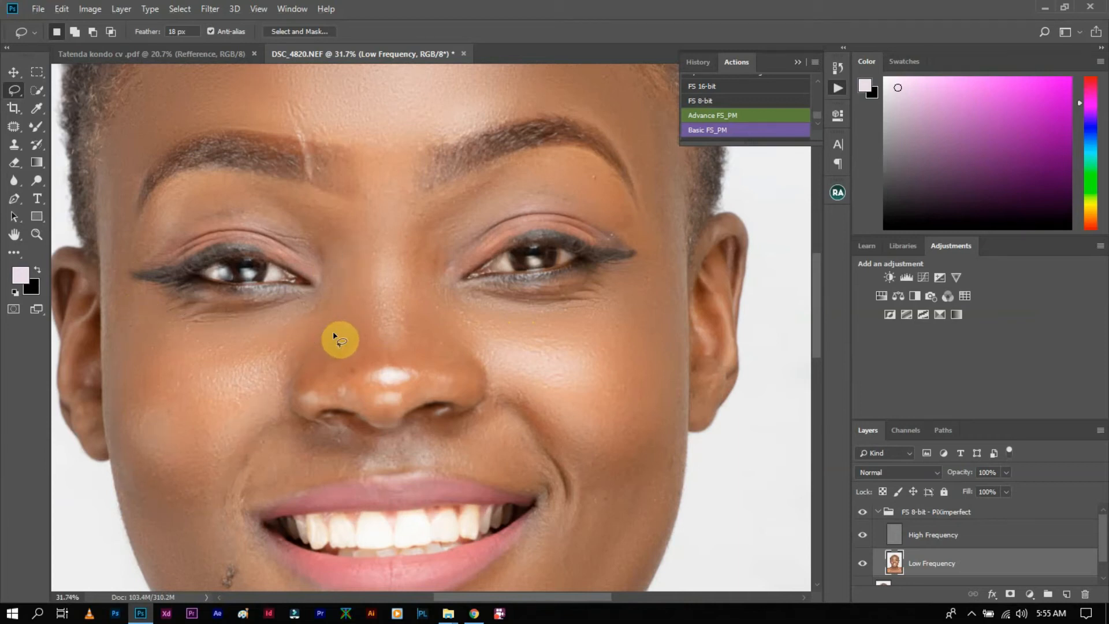
Lasso the nose from the bridge to the tip and apply a Gaussian Blur with a 25-pixel radius.
mouse_move(367, 218)
mouse_down()
mouse_move(373, 254)
mouse_move(343, 364)
mouse_move(350, 398)
mouse_move(409, 401)
mouse_move(430, 376)
mouse_move(412, 244)
mouse_up()
mouse_move(393, 183)
mouse_down()
mouse_move(376, 228)
mouse_move(354, 196)
mouse_up()
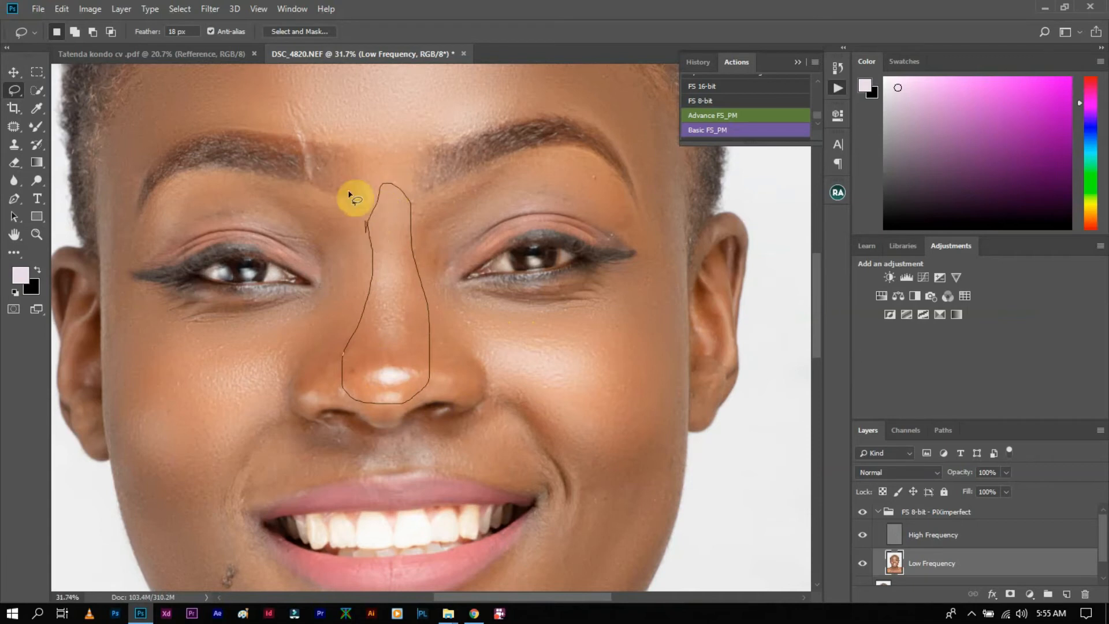
click(209, 8)
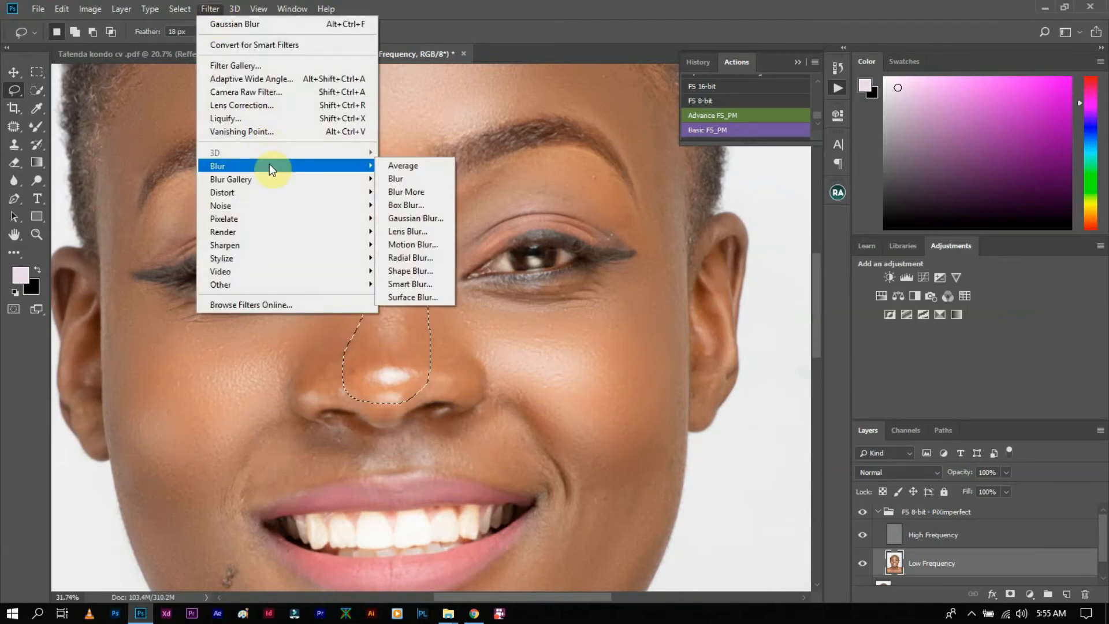
mouse_move(342, 162)
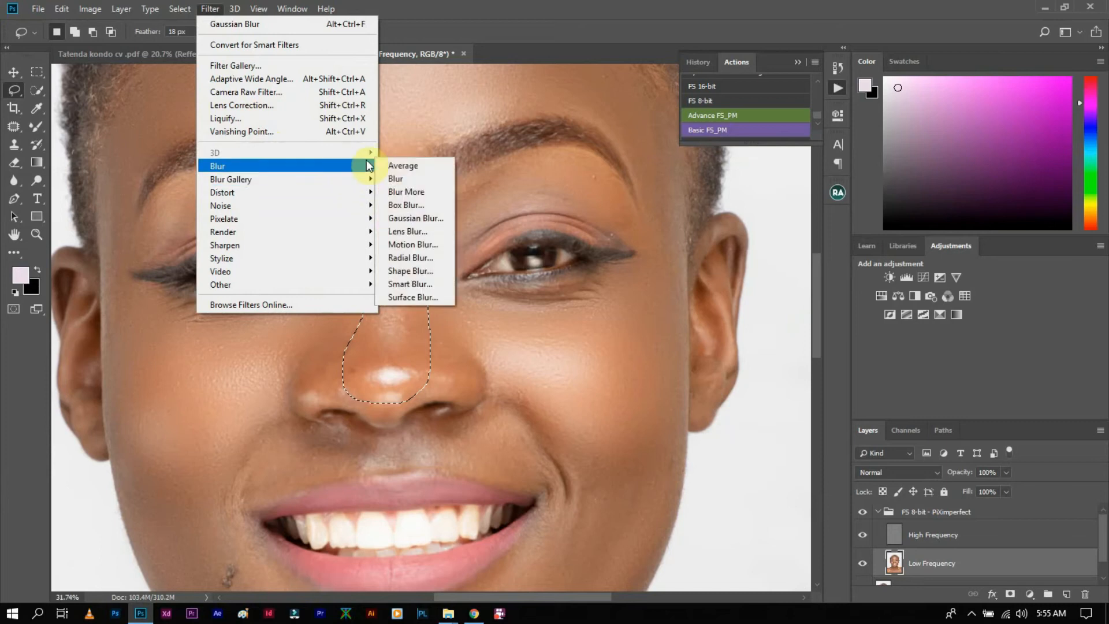
click(418, 218)
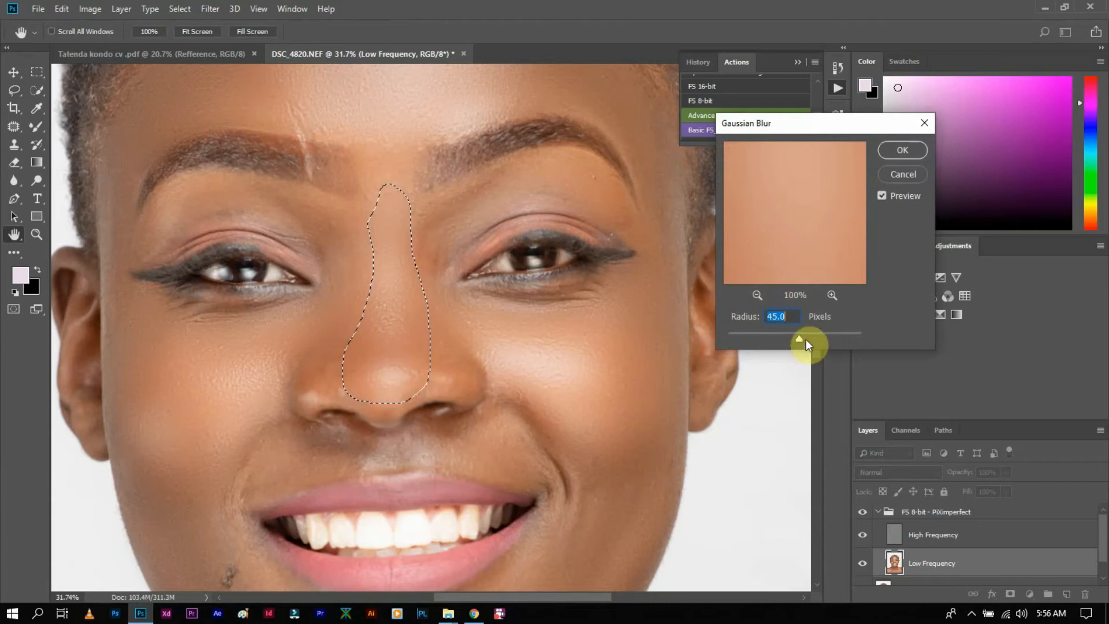
drag(797, 336, 789, 337)
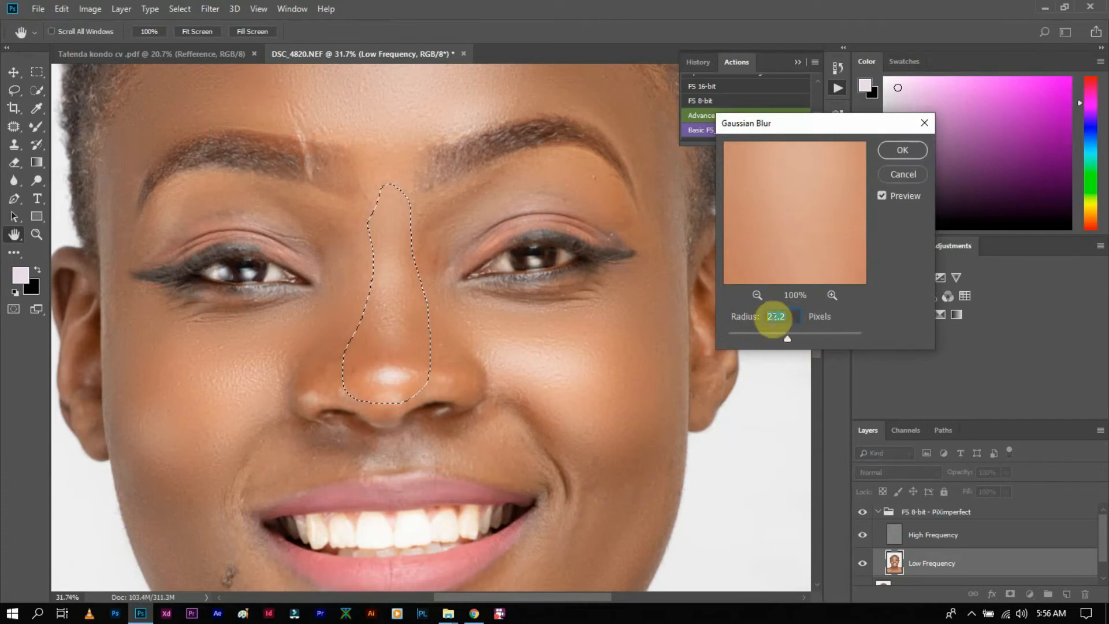
text(25)
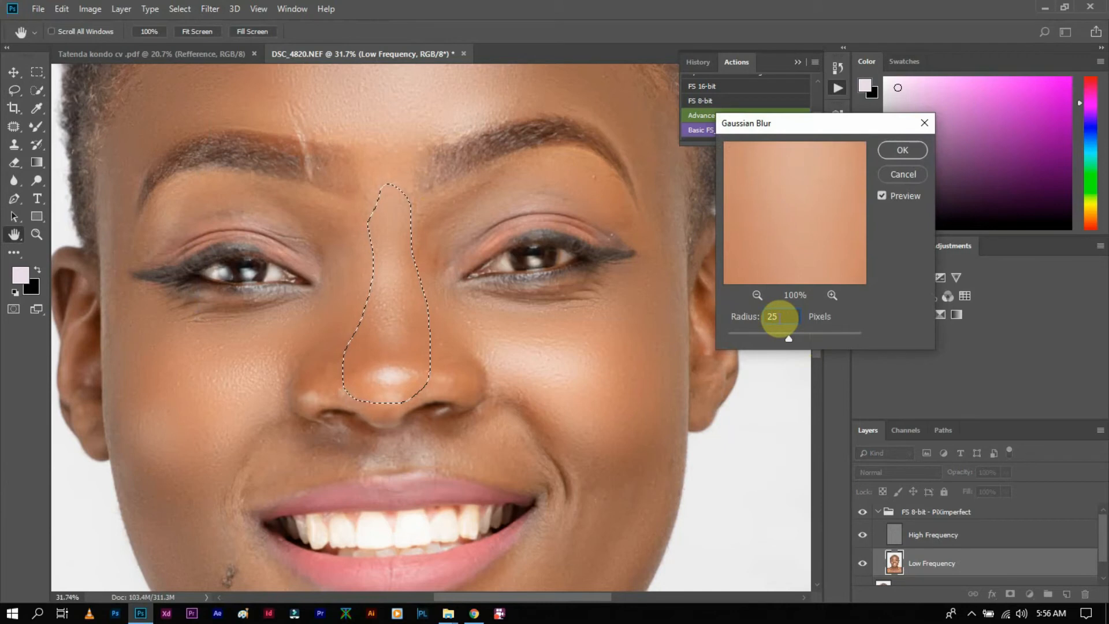
click(893, 152)
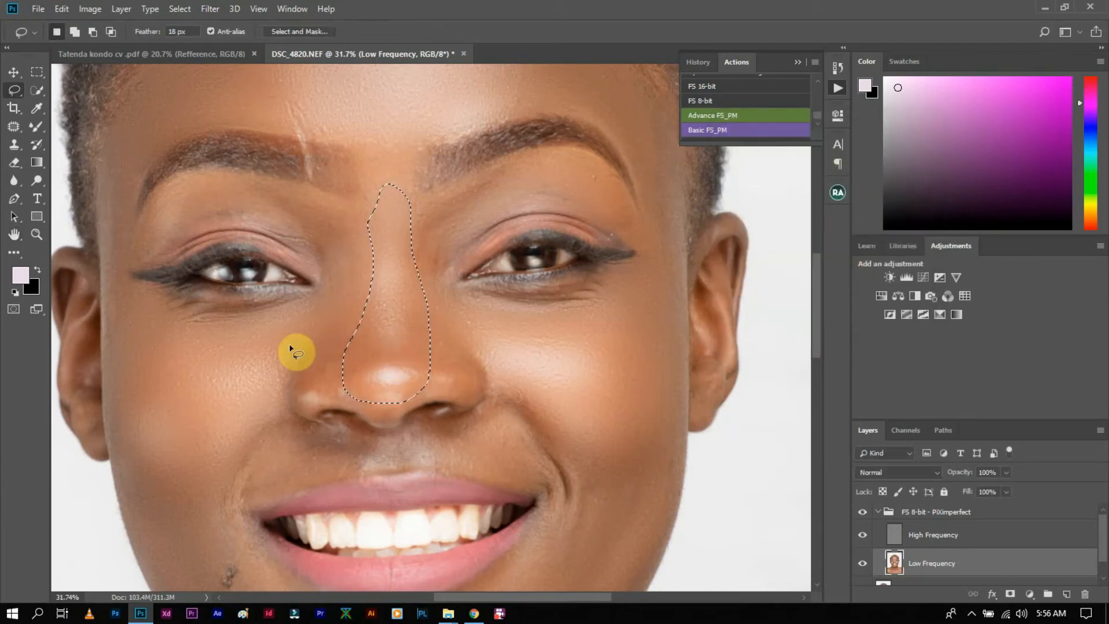
Lasso and blur the skin above the upper lip and along the smile line, then clear the selection.
mouse_move(359, 433)
mouse_down()
mouse_move(282, 427)
mouse_move(262, 437)
mouse_move(230, 497)
mouse_move(268, 500)
mouse_up()
mouse_move(333, 481)
mouse_down()
mouse_move(373, 467)
mouse_move(372, 437)
mouse_move(363, 444)
mouse_up()
mouse_move(438, 469)
mouse_down()
mouse_move(528, 489)
mouse_move(543, 487)
mouse_move(550, 469)
mouse_move(517, 413)
mouse_move(431, 444)
mouse_up()
key(ctrl+d)
Lasso the lower cheeks, jawline and chin area by area and smooth their tones with the repeated Gaussian Blur.
scroll(456, 454, down, 5)
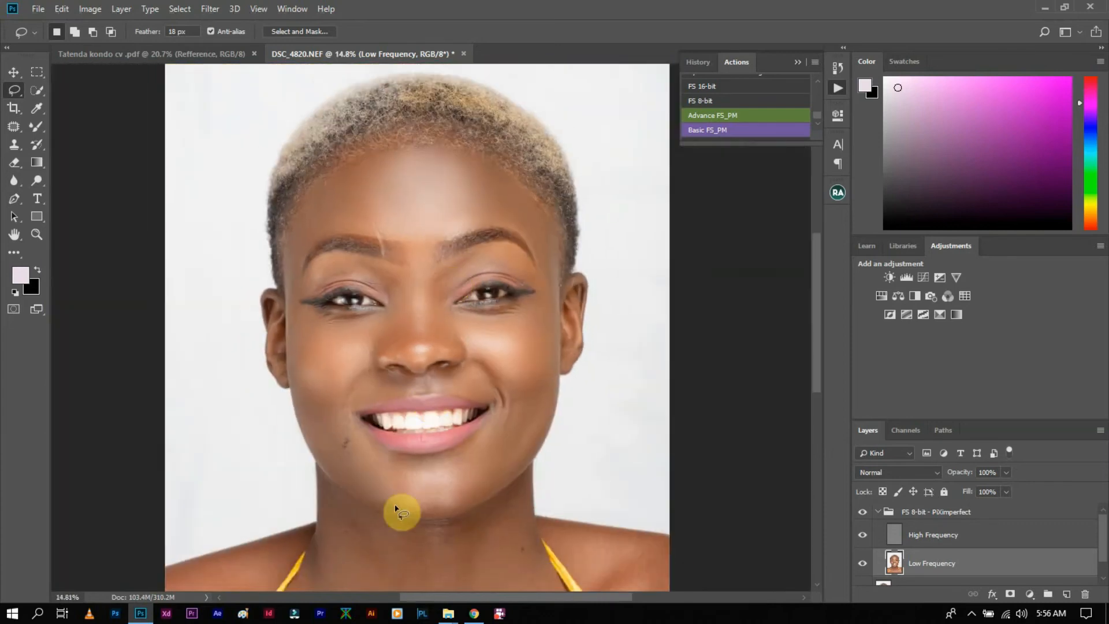
scroll(409, 414, up, 2)
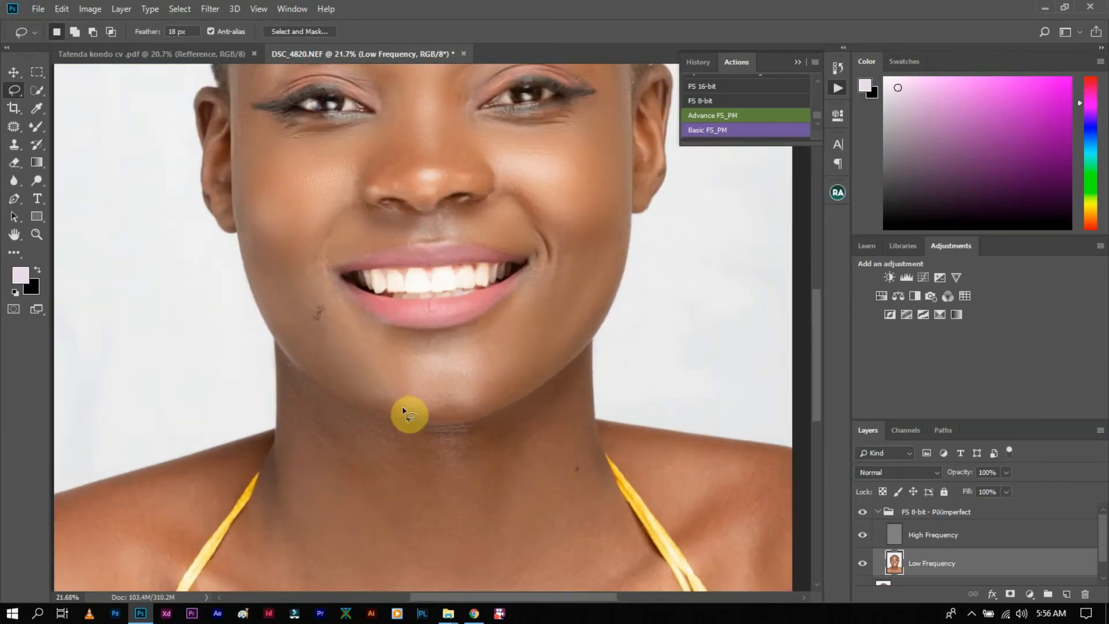
mouse_move(316, 264)
mouse_down()
mouse_move(379, 334)
mouse_move(388, 404)
mouse_move(305, 353)
mouse_move(262, 271)
mouse_move(276, 253)
mouse_move(329, 245)
mouse_move(339, 300)
mouse_move(368, 296)
mouse_up()
key(ctrl+d)
mouse_move(581, 345)
mouse_down()
mouse_move(513, 396)
mouse_move(493, 402)
mouse_move(483, 384)
mouse_move(477, 320)
mouse_move(542, 268)
mouse_move(549, 241)
mouse_move(610, 226)
mouse_up()
click(623, 230)
mouse_move(383, 332)
mouse_down()
mouse_move(475, 338)
mouse_move(485, 397)
mouse_move(452, 415)
mouse_move(405, 415)
mouse_move(388, 392)
mouse_move(403, 342)
mouse_up()
click(403, 341)
Lasso both sides and the center of the neck below the chin and smooth each area with the repeated Gaussian Blur.
scroll(522, 491, down, 4)
scroll(456, 475, up, 4)
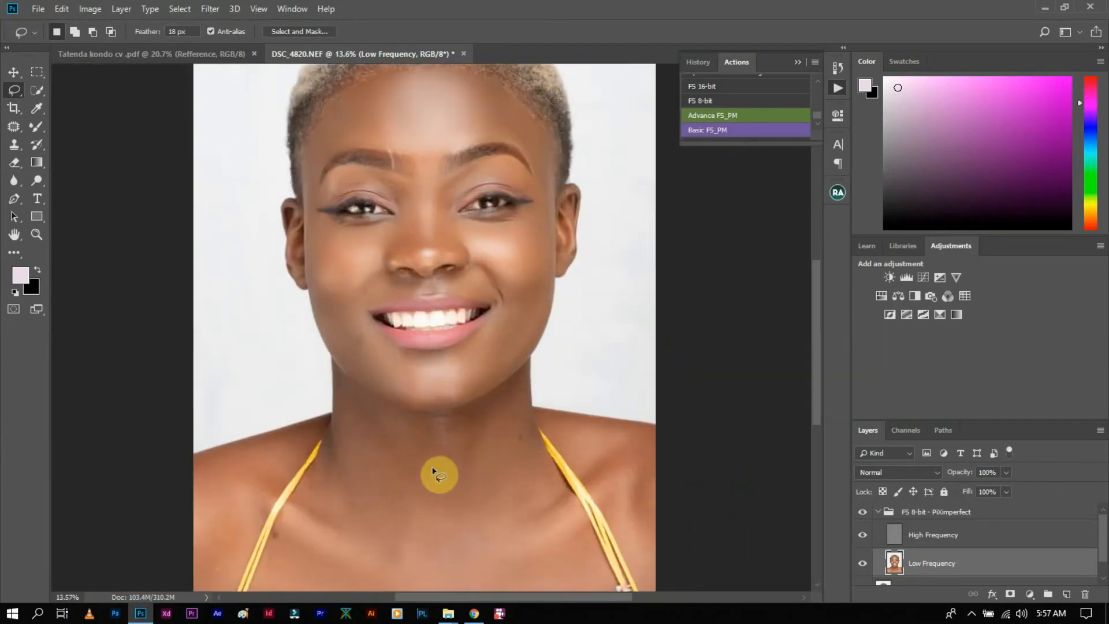
mouse_move(311, 347)
mouse_down()
mouse_move(393, 401)
mouse_move(414, 528)
mouse_move(407, 561)
mouse_move(359, 550)
mouse_move(338, 511)
mouse_move(313, 348)
mouse_up()
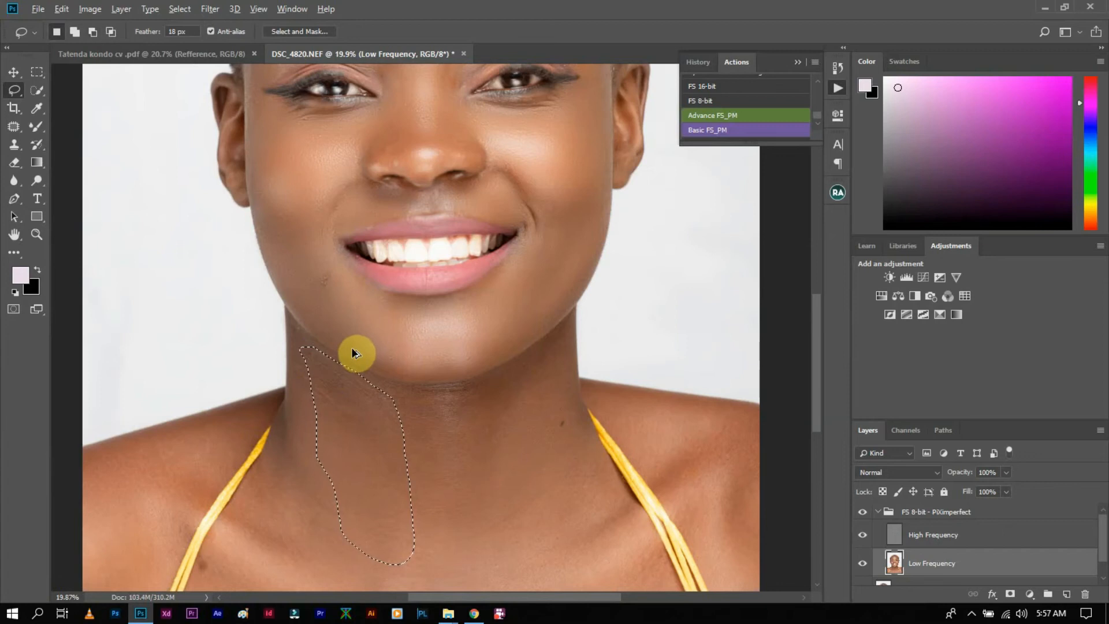
key(ctrl+d)
scroll(384, 549, down, 5)
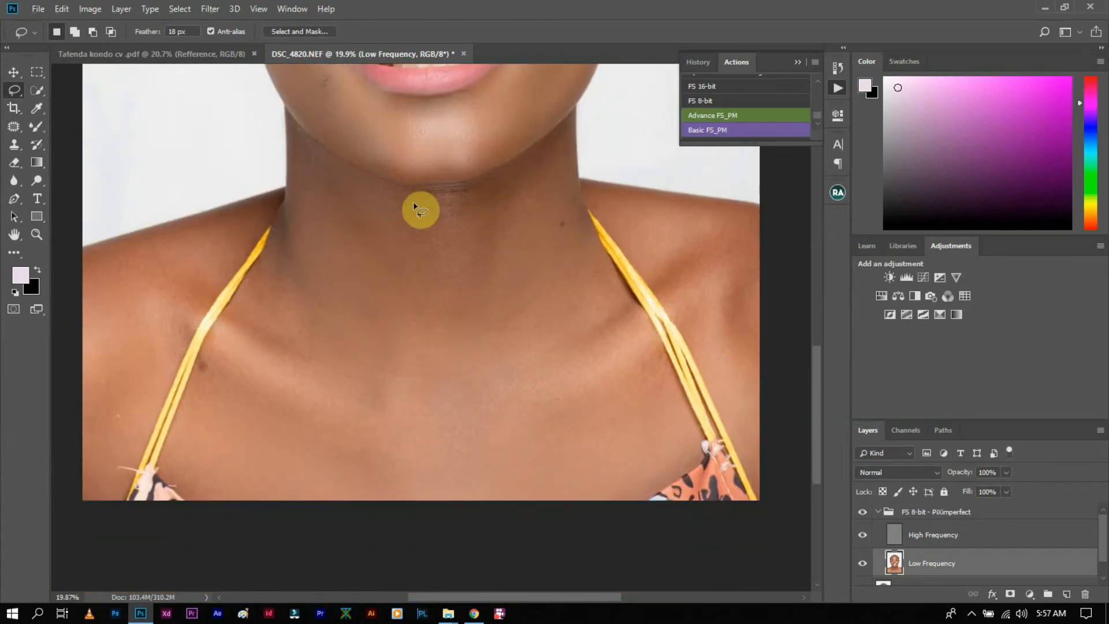
mouse_move(560, 144)
mouse_down()
mouse_move(594, 263)
mouse_move(557, 329)
mouse_move(508, 342)
mouse_move(490, 190)
mouse_move(571, 161)
mouse_move(585, 259)
mouse_up()
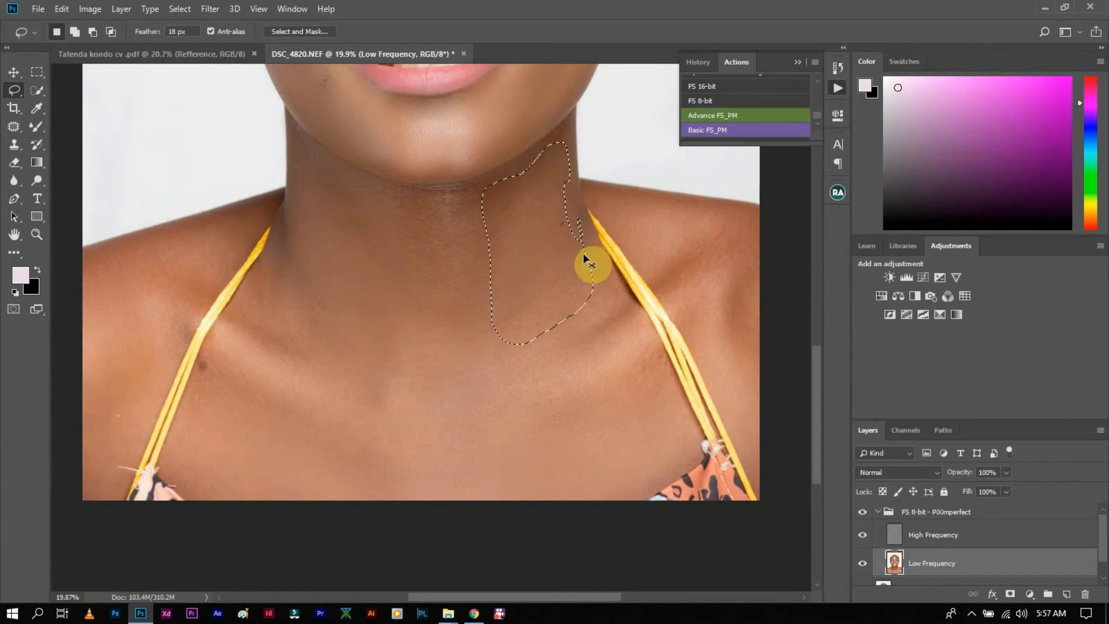
key(ctrl+d)
scroll(503, 358, down, 2)
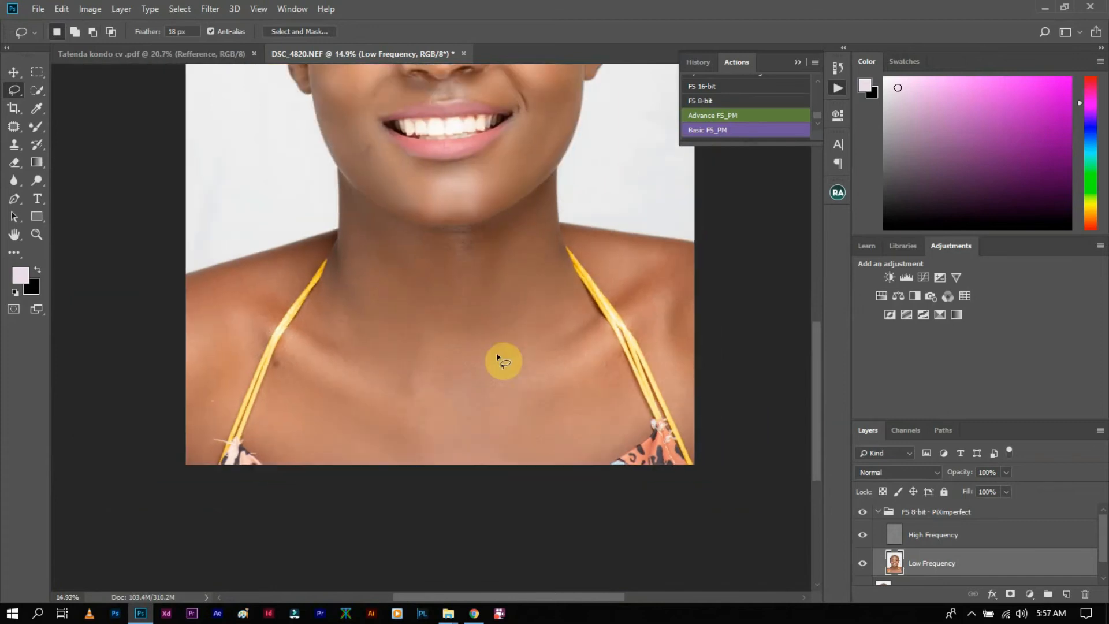
scroll(480, 341, up, 3)
mouse_move(388, 195)
mouse_down()
mouse_move(408, 306)
mouse_move(449, 382)
mouse_move(481, 323)
mouse_move(486, 176)
mouse_move(397, 176)
mouse_move(385, 193)
mouse_up()
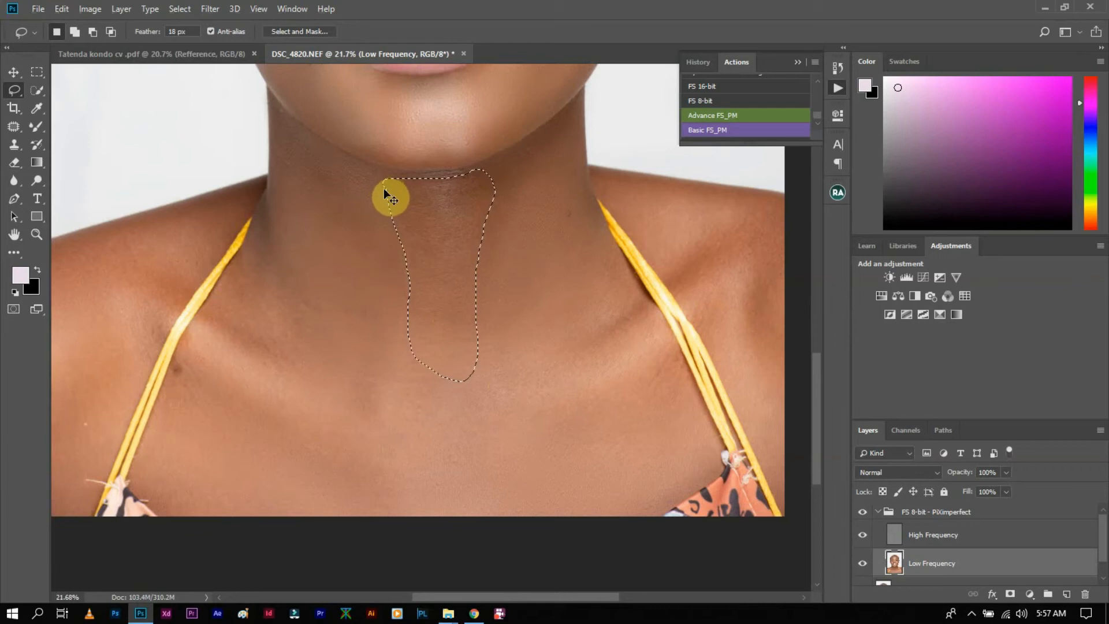
Lasso the chest and collarbone skin between the yellow straps and smooth it with the repeated Gaussian Blur.
scroll(409, 200, down, 6)
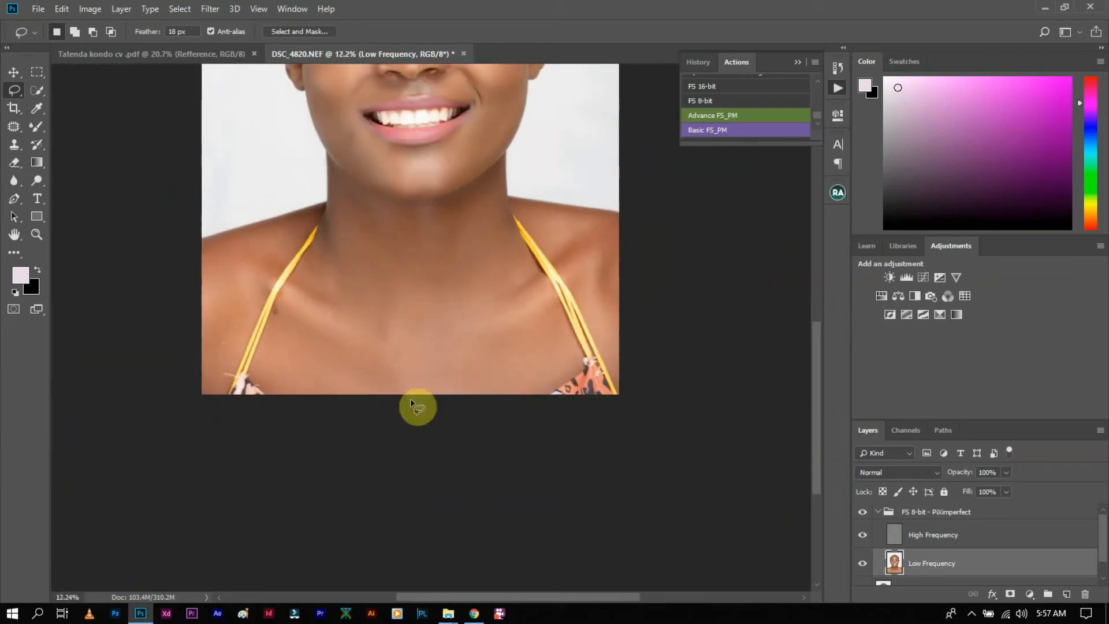
scroll(419, 404, up, 3)
mouse_move(568, 247)
mouse_down()
mouse_move(522, 277)
mouse_move(443, 302)
mouse_move(436, 335)
mouse_move(460, 350)
mouse_move(583, 306)
mouse_move(597, 296)
mouse_move(562, 253)
mouse_up()
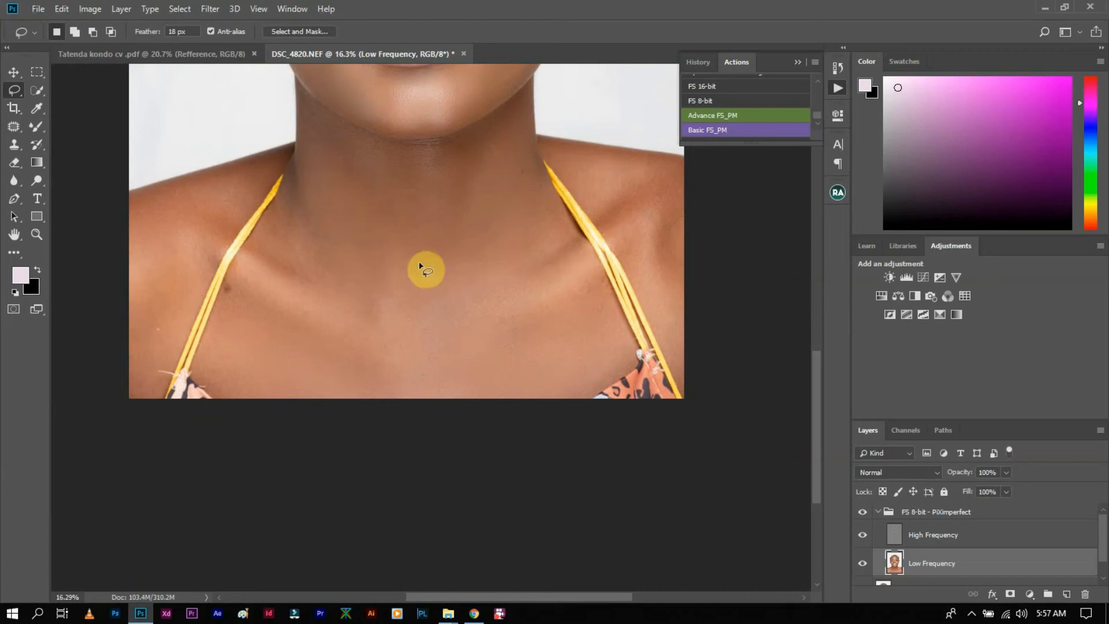
Lasso and blur the shoulder skin outside the yellow strap on the scar side, from the neck to the image edge.
key(ctrl+0)
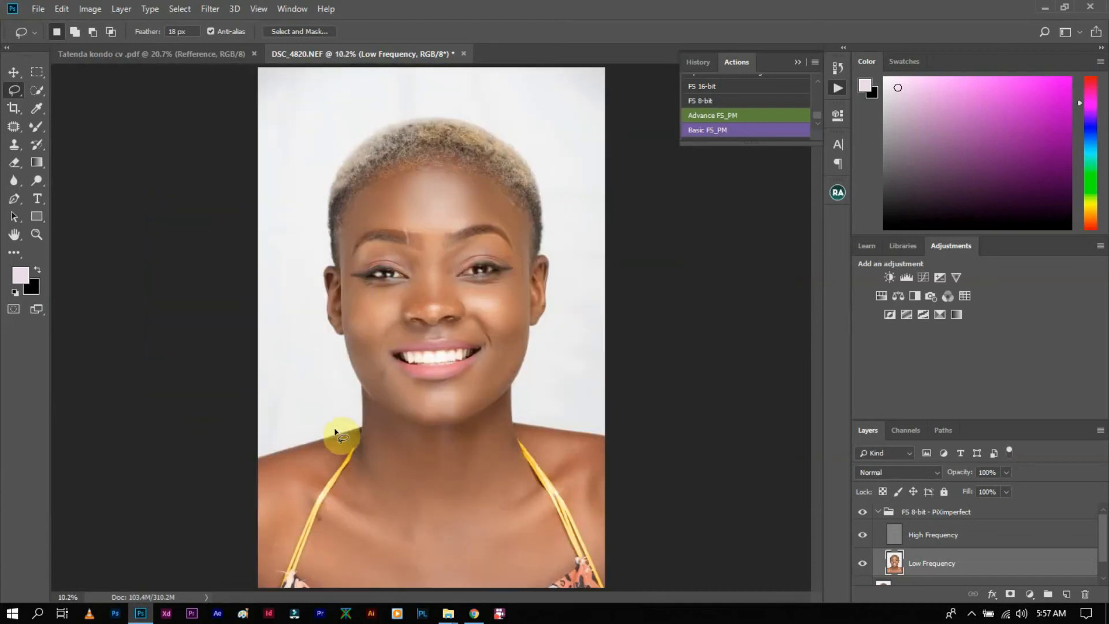
scroll(286, 525, up, 10)
scroll(327, 404, down, 2)
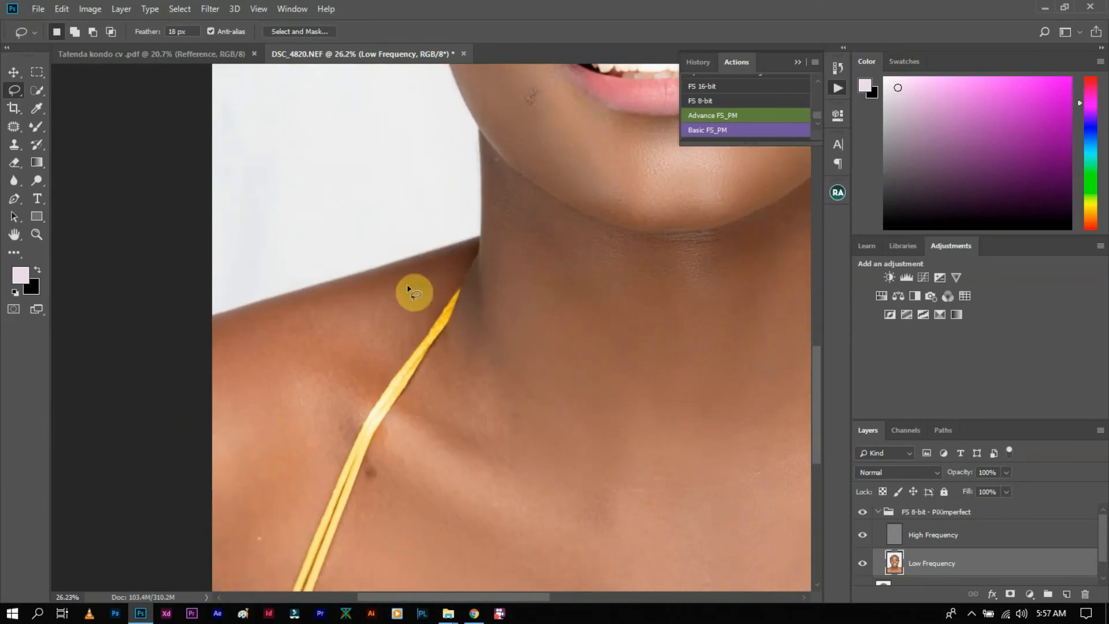
mouse_move(437, 271)
mouse_down()
mouse_move(389, 380)
mouse_move(342, 380)
mouse_move(289, 328)
mouse_move(335, 298)
mouse_move(377, 292)
mouse_move(371, 281)
mouse_move(454, 292)
mouse_up()
scroll(427, 292, down, 2)
mouse_move(213, 269)
mouse_down()
mouse_move(281, 276)
mouse_move(317, 328)
mouse_move(322, 360)
mouse_move(314, 442)
mouse_move(234, 585)
mouse_move(207, 563)
mouse_move(213, 269)
mouse_up()
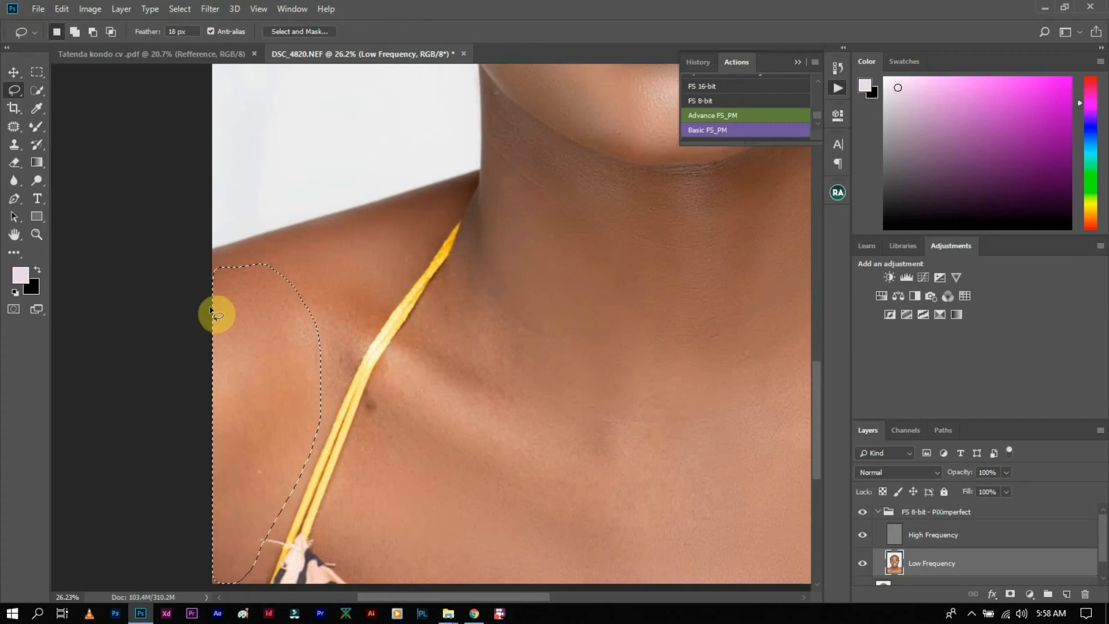
key(ctrl+d)
key(ctrl+0)
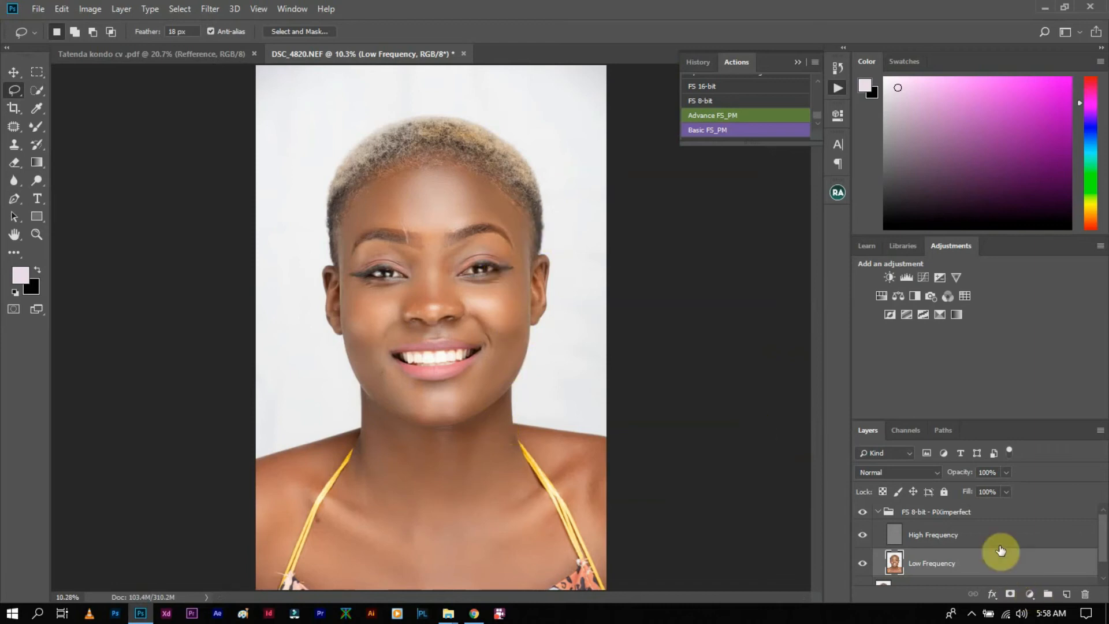
scroll(998, 557, down, 1)
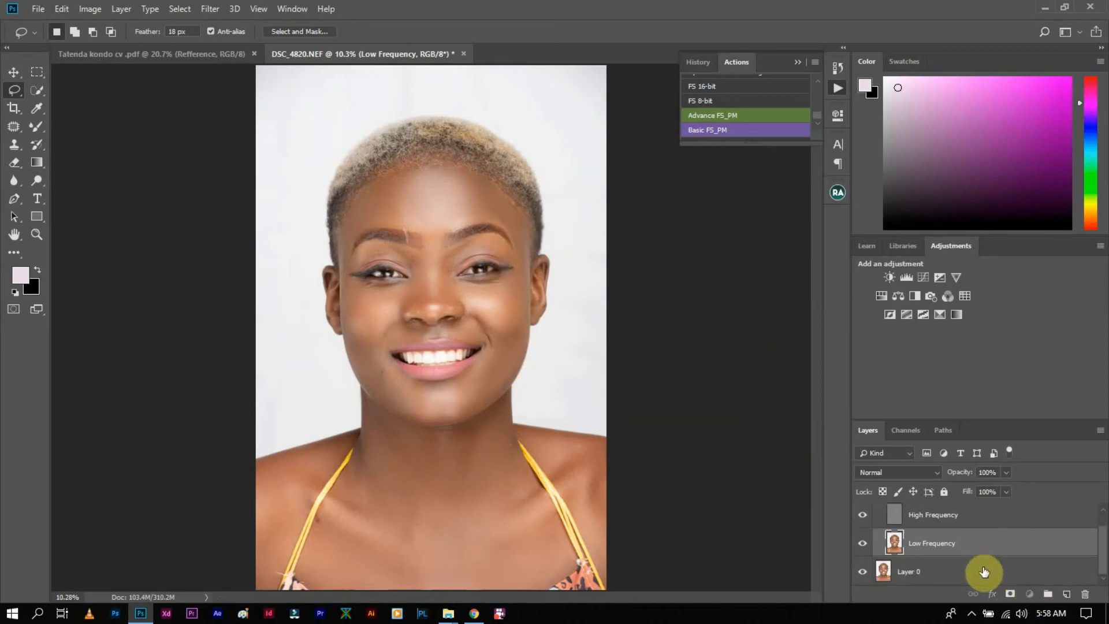
Merge all visible layers of the frequency separation into a single layer.
right_click(984, 572)
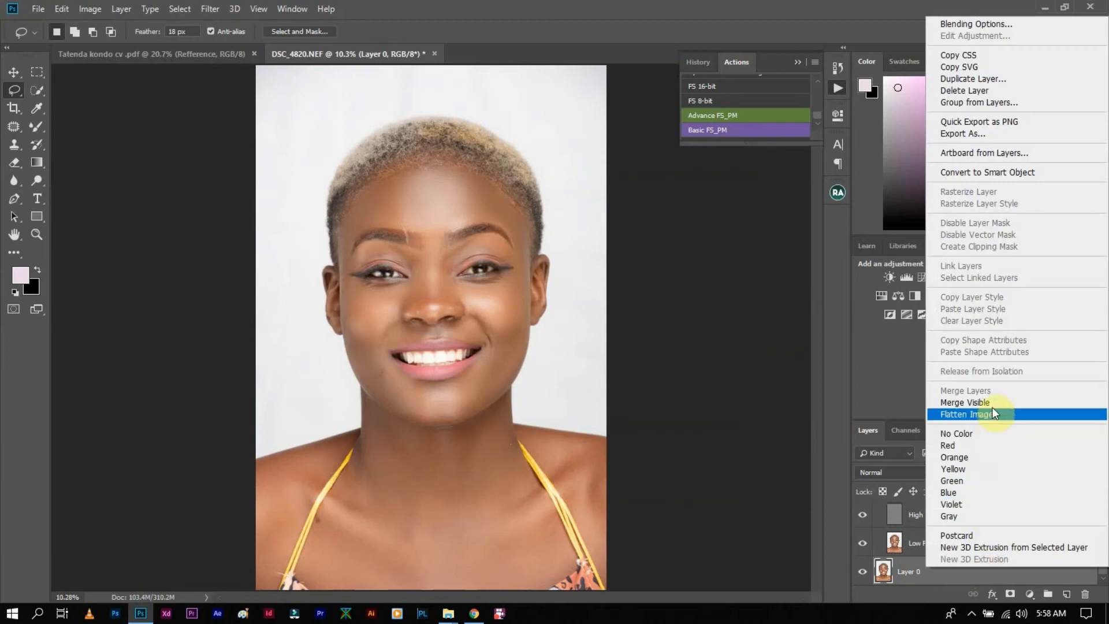
click(993, 403)
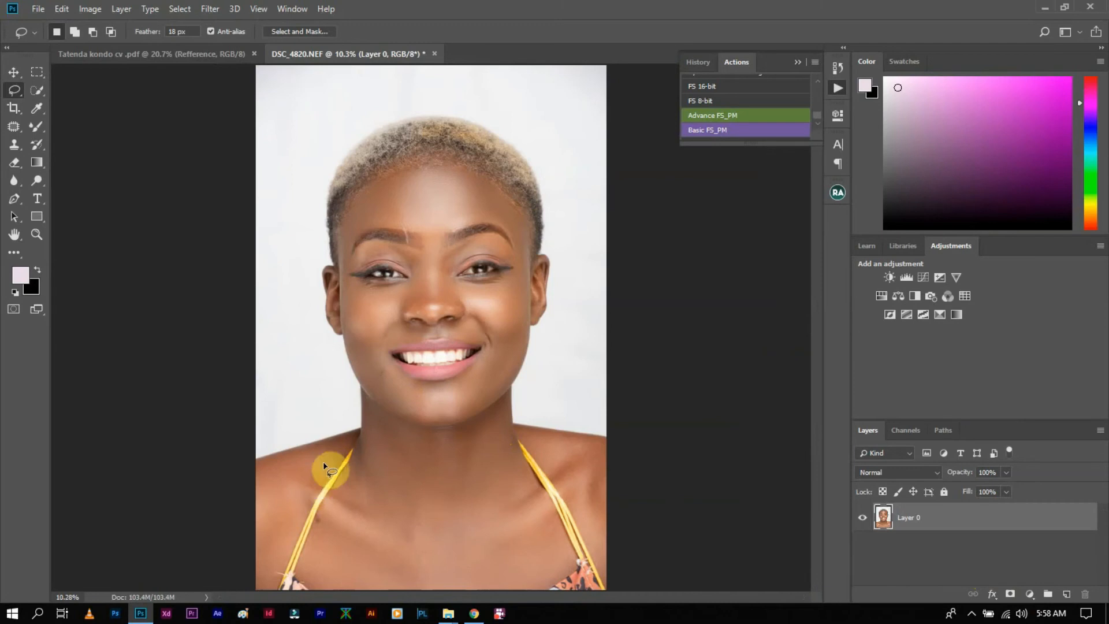
Patch out the dark spot inside the yellow strap and the light spot on the adjacent shoulder, and clear the selection.
scroll(330, 463, up, 3)
scroll(404, 520, down, 3)
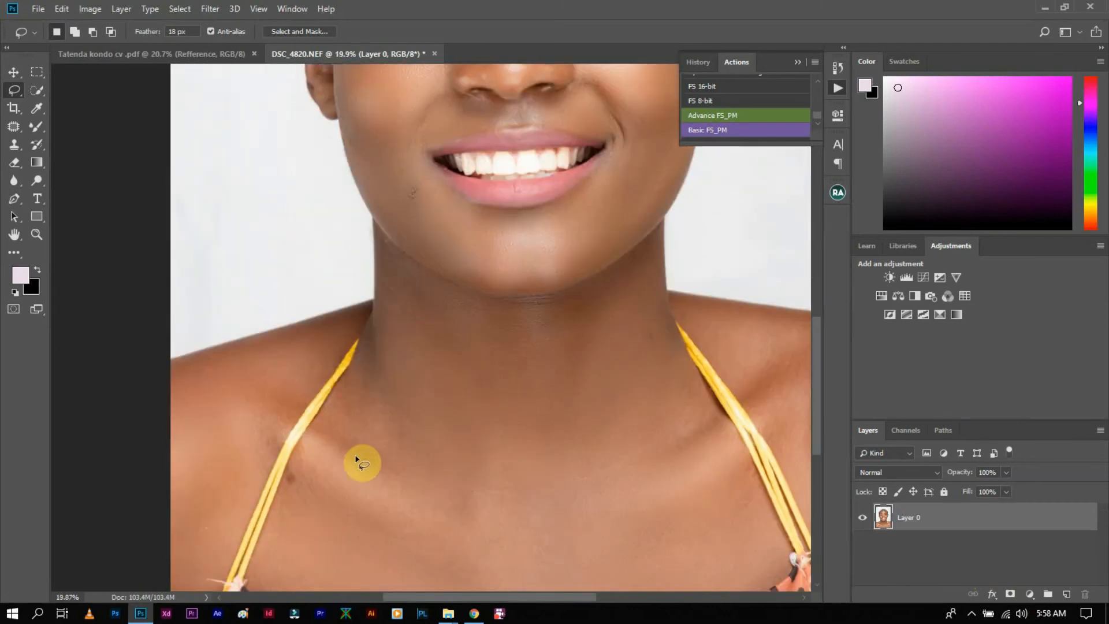
click(9, 128)
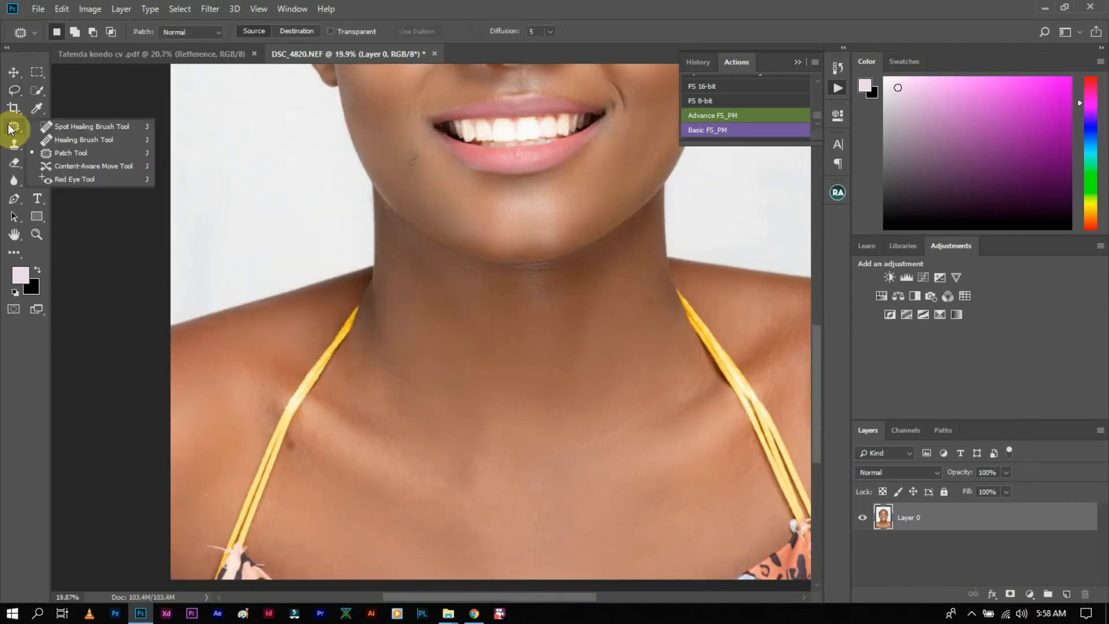
click(58, 152)
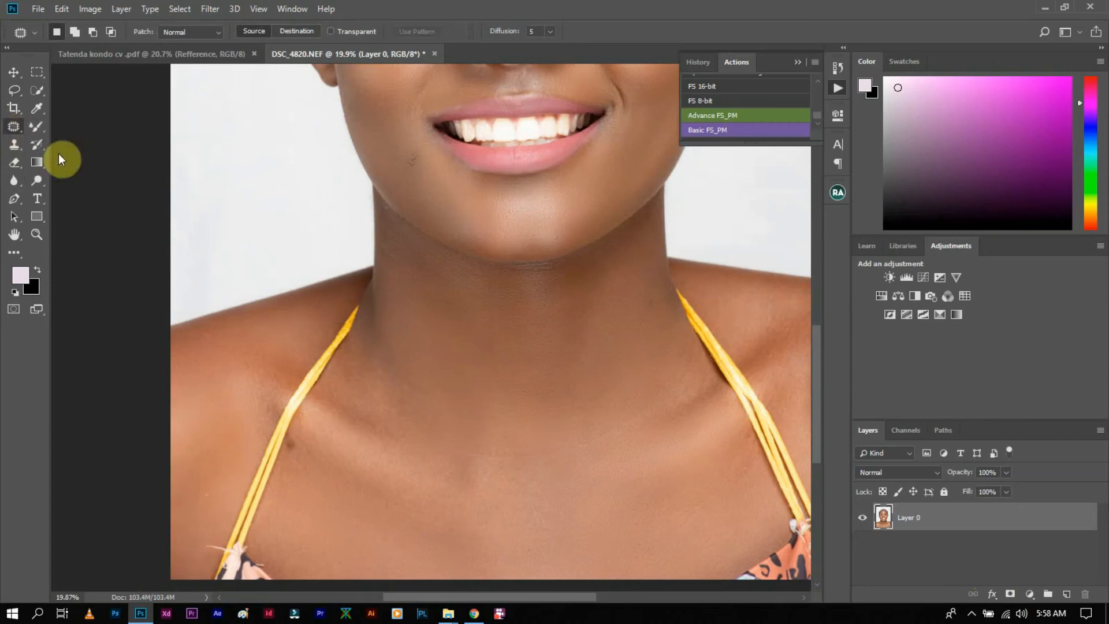
scroll(449, 404, down, 1)
scroll(305, 443, up, 3)
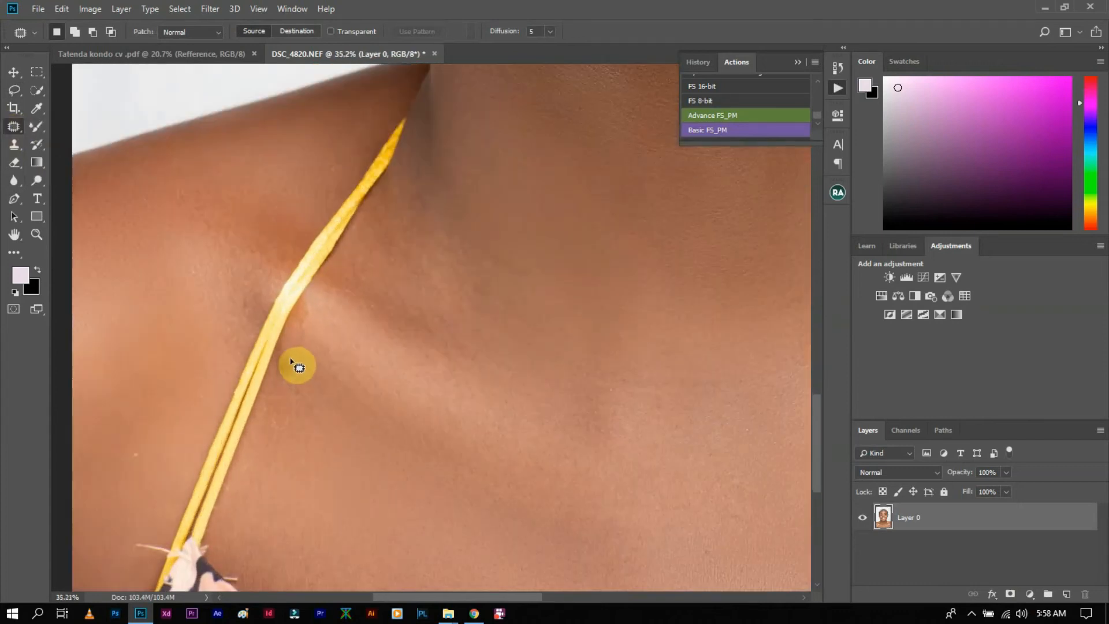
mouse_move(283, 352)
mouse_down()
mouse_move(280, 383)
mouse_move(300, 359)
mouse_move(295, 374)
mouse_move(344, 398)
mouse_move(266, 439)
mouse_move(270, 408)
mouse_move(342, 446)
mouse_up()
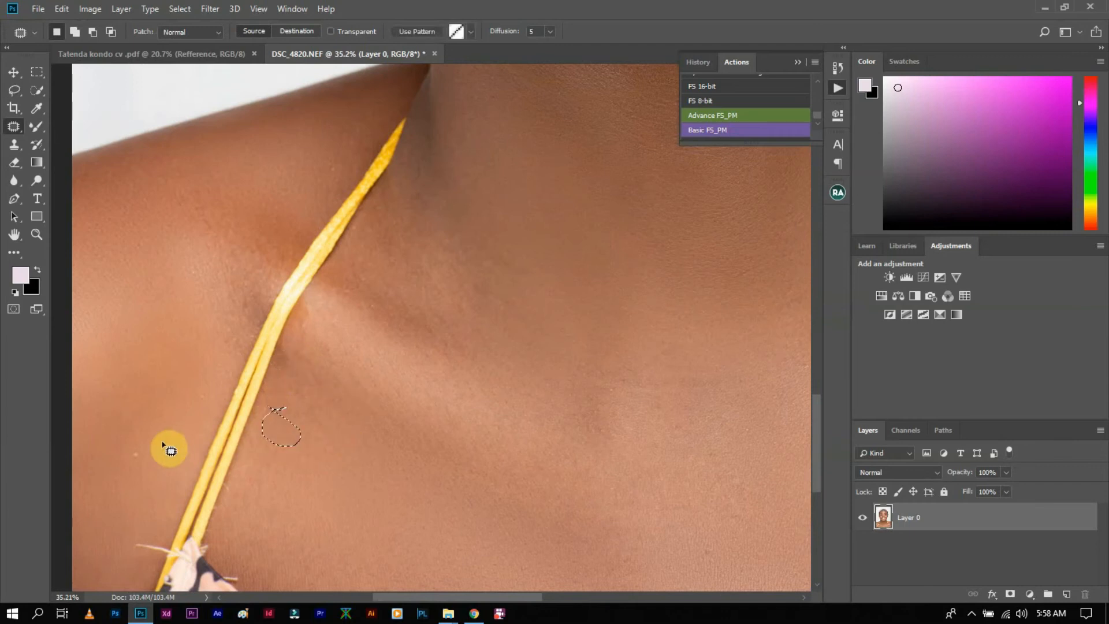
mouse_move(141, 452)
mouse_down()
mouse_move(152, 470)
mouse_move(141, 460)
mouse_move(151, 445)
mouse_up()
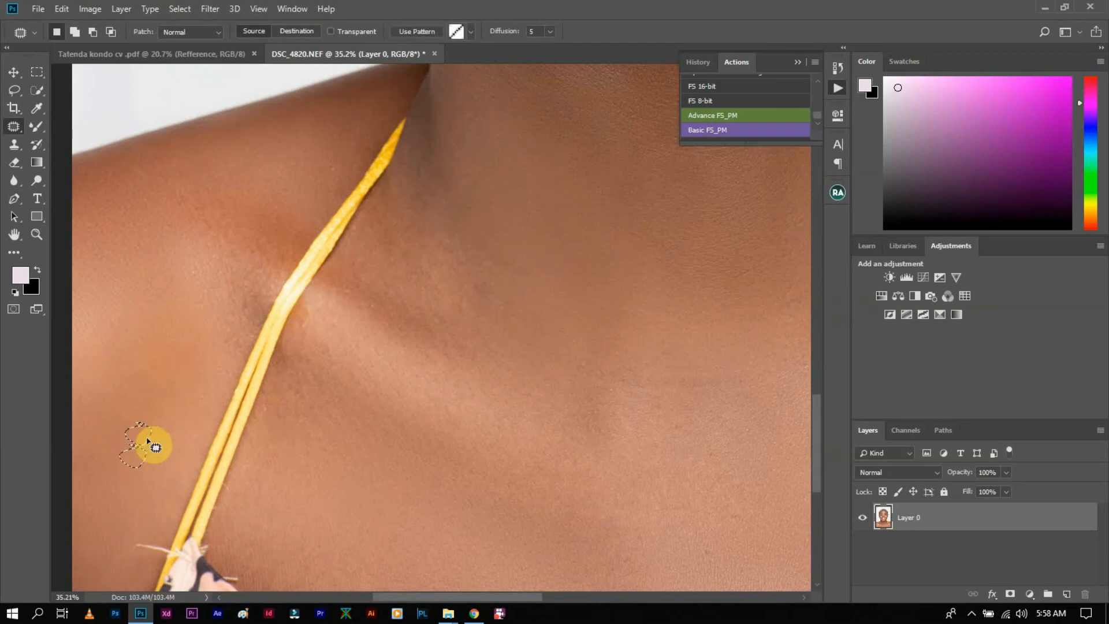
scroll(397, 350, down, 6)
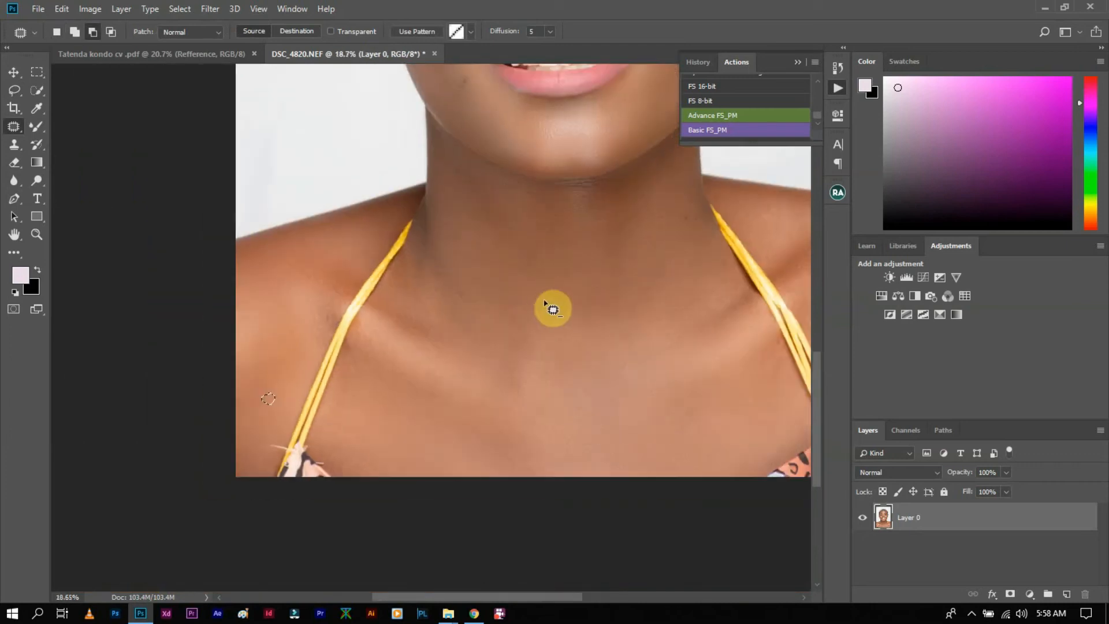
scroll(626, 261, up, 2)
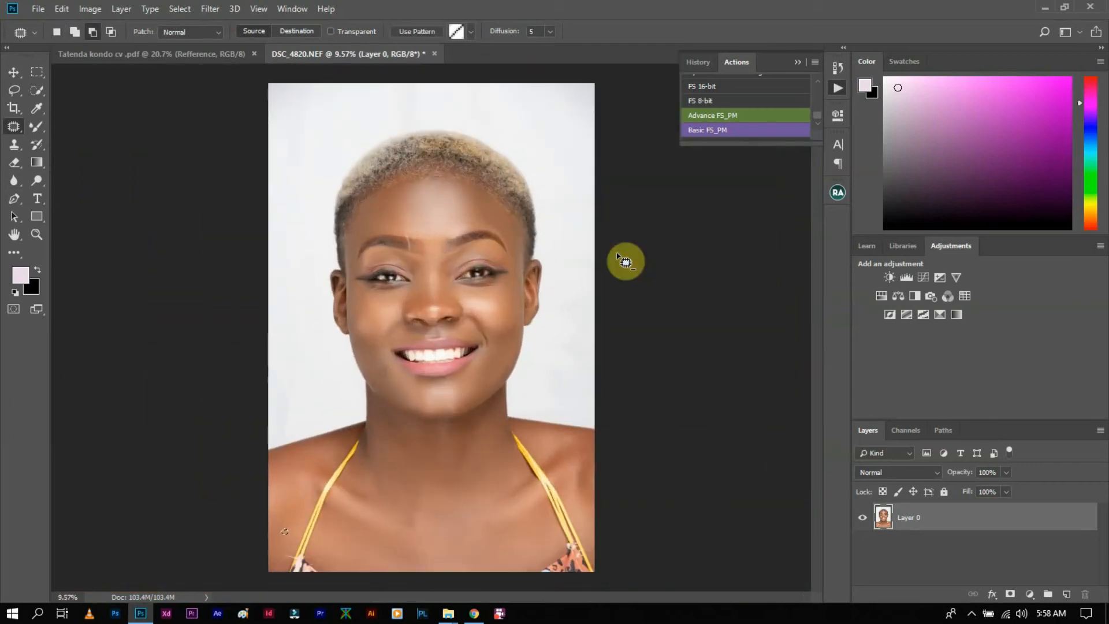
scroll(364, 532, up, 2)
scroll(364, 533, down, 2)
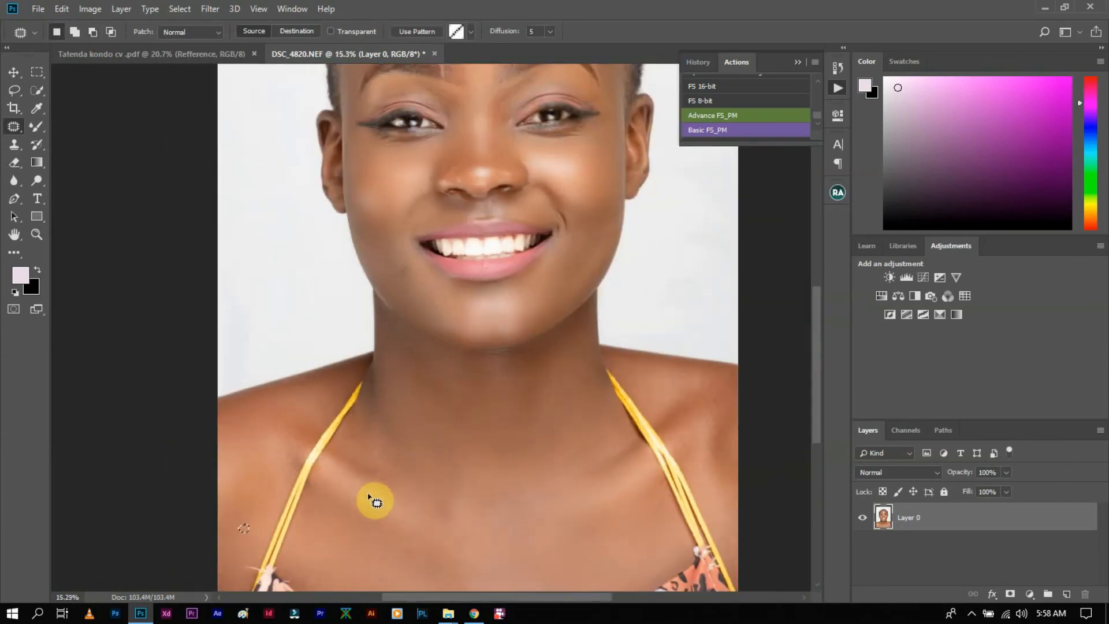
click(355, 510)
scroll(364, 513, down, 2)
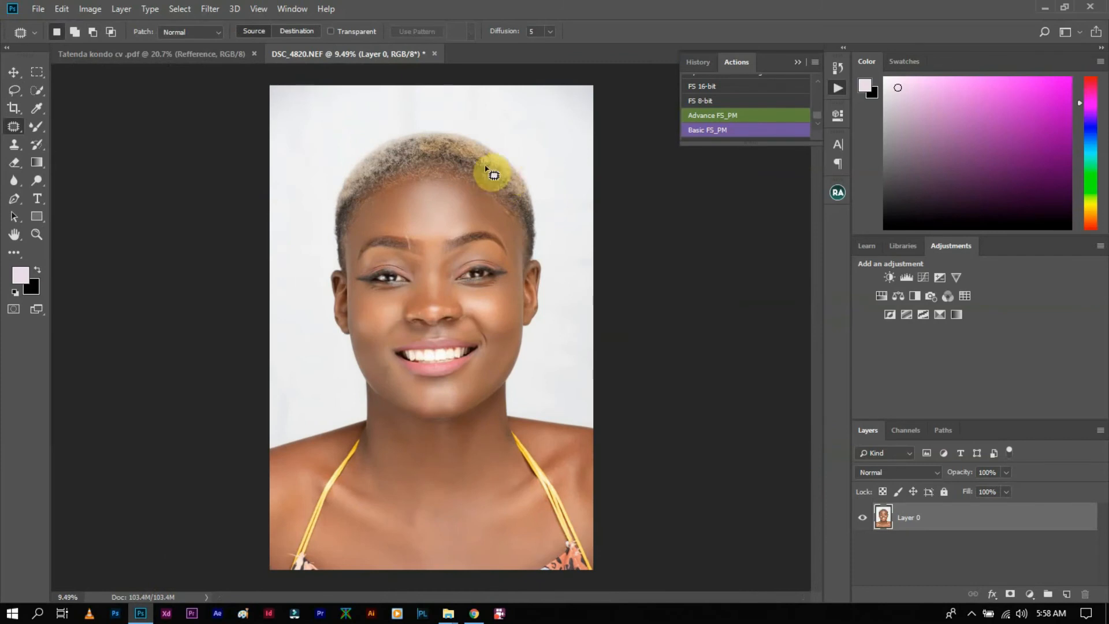
Patch the forehead end of the scar above the eyebrow with clean skin from higher up, and clear the selection.
scroll(422, 206, up, 4)
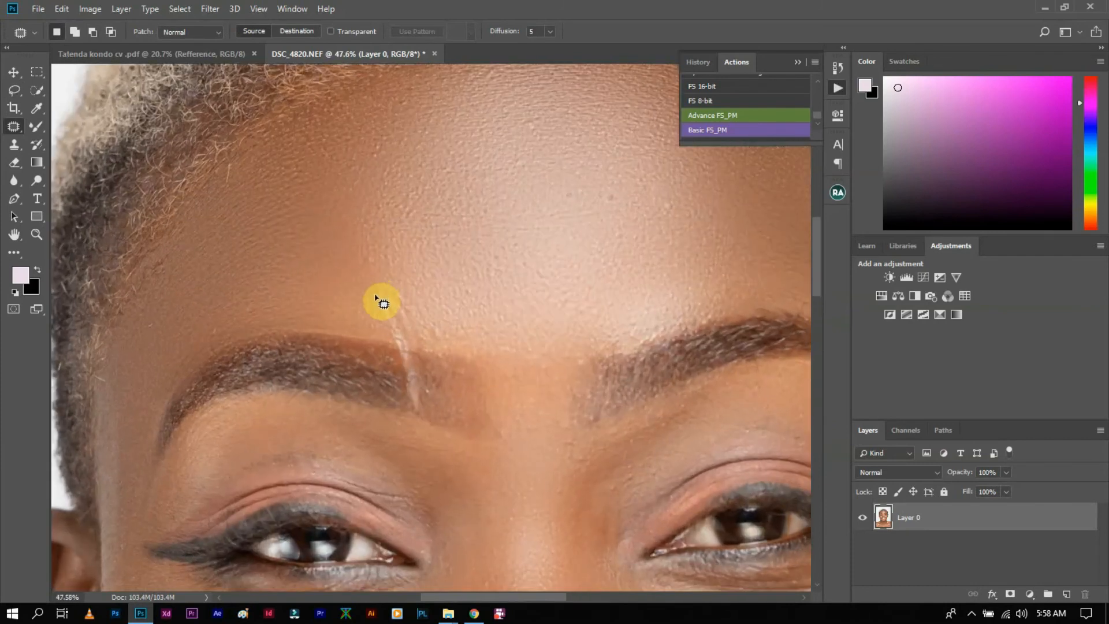
mouse_move(375, 297)
mouse_down()
mouse_move(399, 342)
mouse_move(449, 341)
mouse_move(445, 320)
mouse_move(376, 293)
mouse_up()
drag(407, 328, 433, 250)
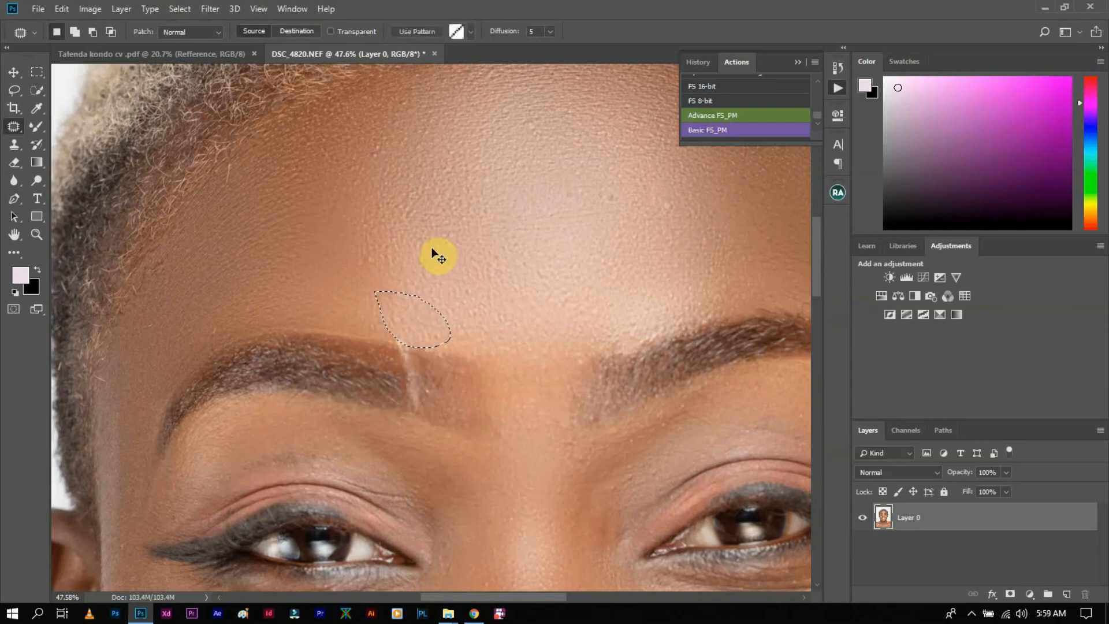
scroll(446, 270, down, 6)
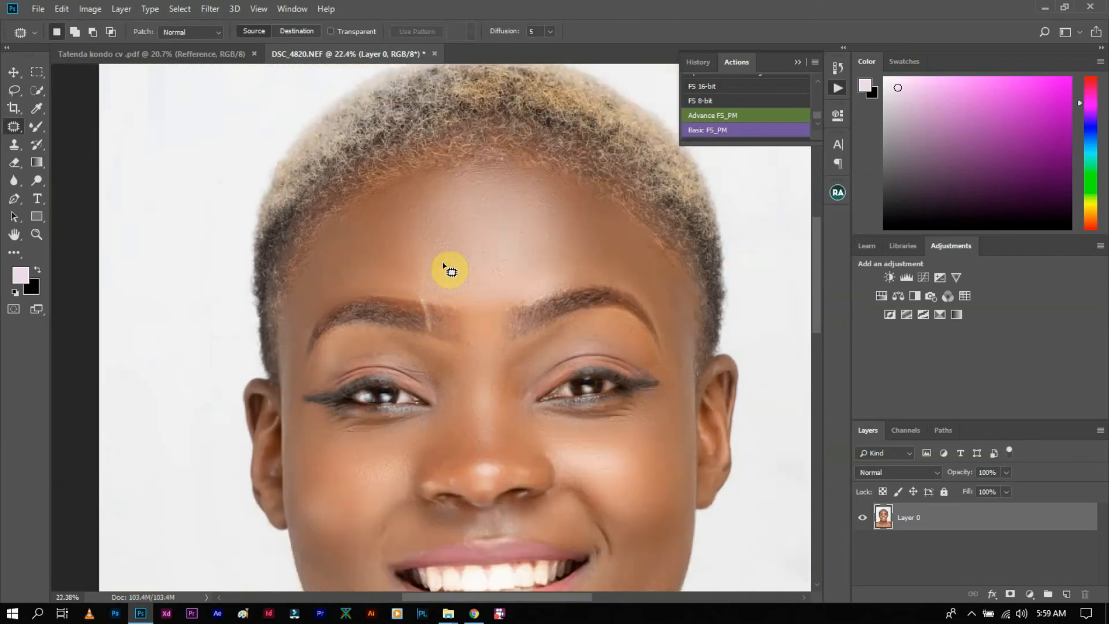
scroll(550, 278, down, 2)
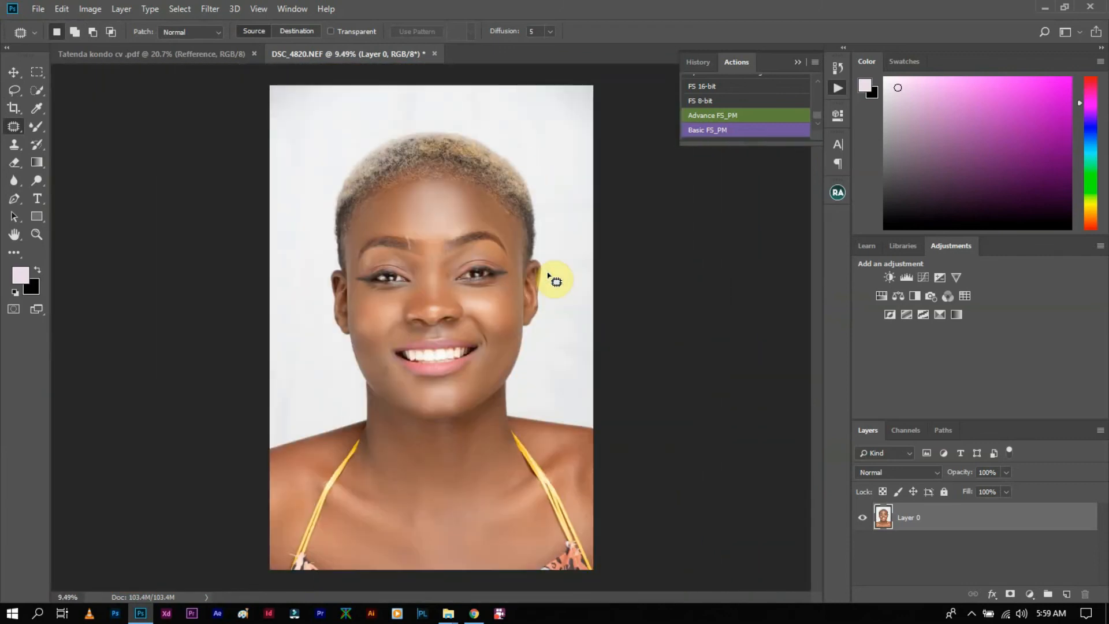
Run the Eyes N Teeth Whitening action on the merged portrait layer.
scroll(551, 280, up, 1)
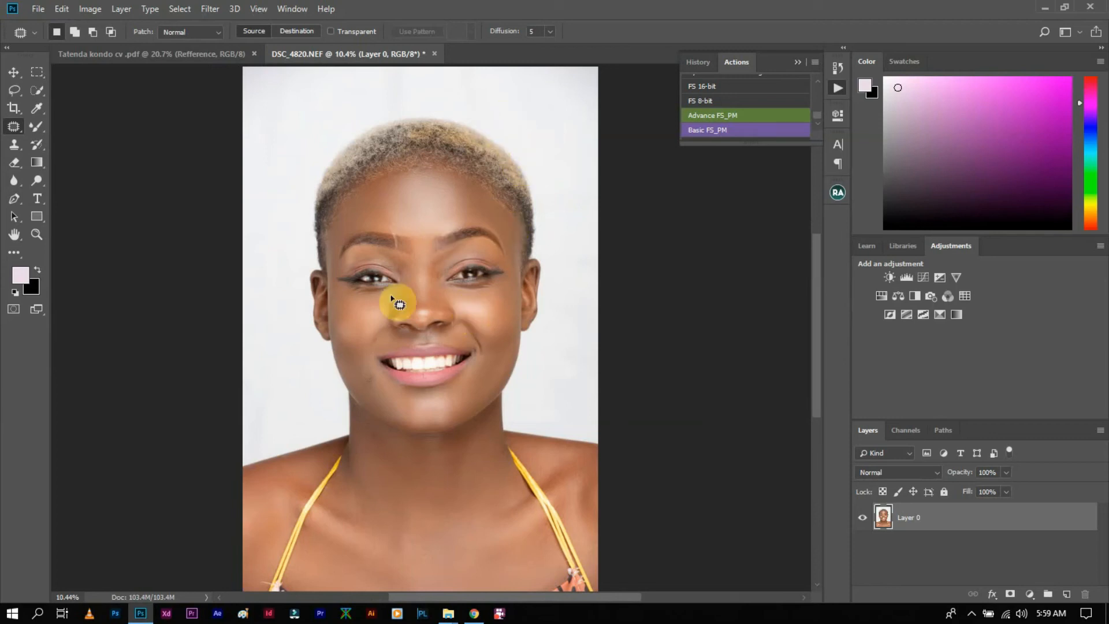
scroll(375, 278, up, 5)
scroll(374, 275, up, 4)
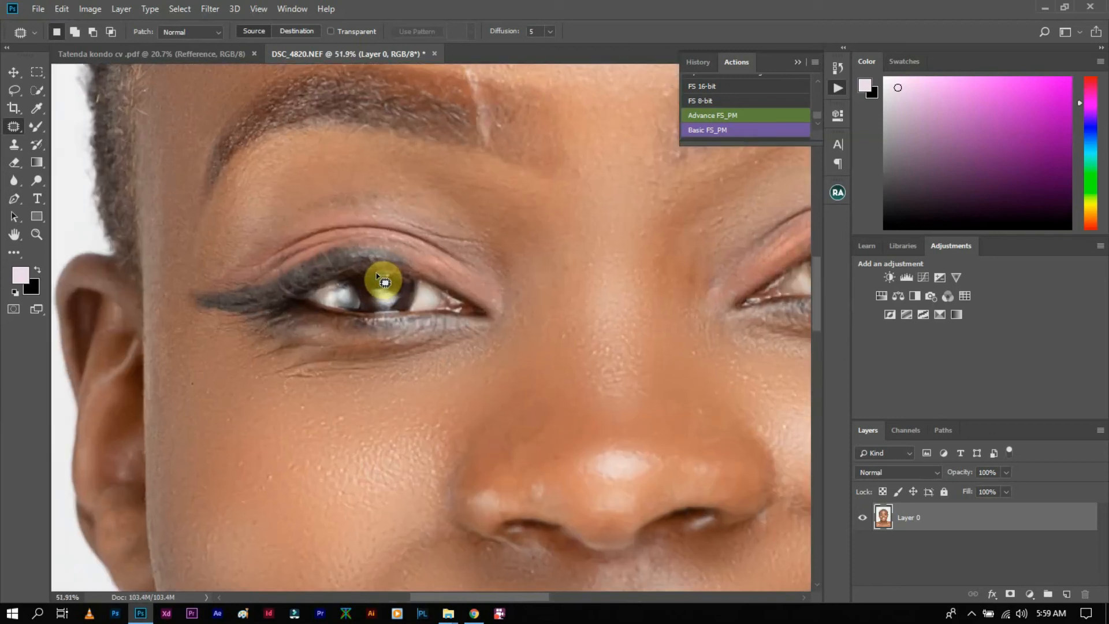
scroll(397, 276, down, 2)
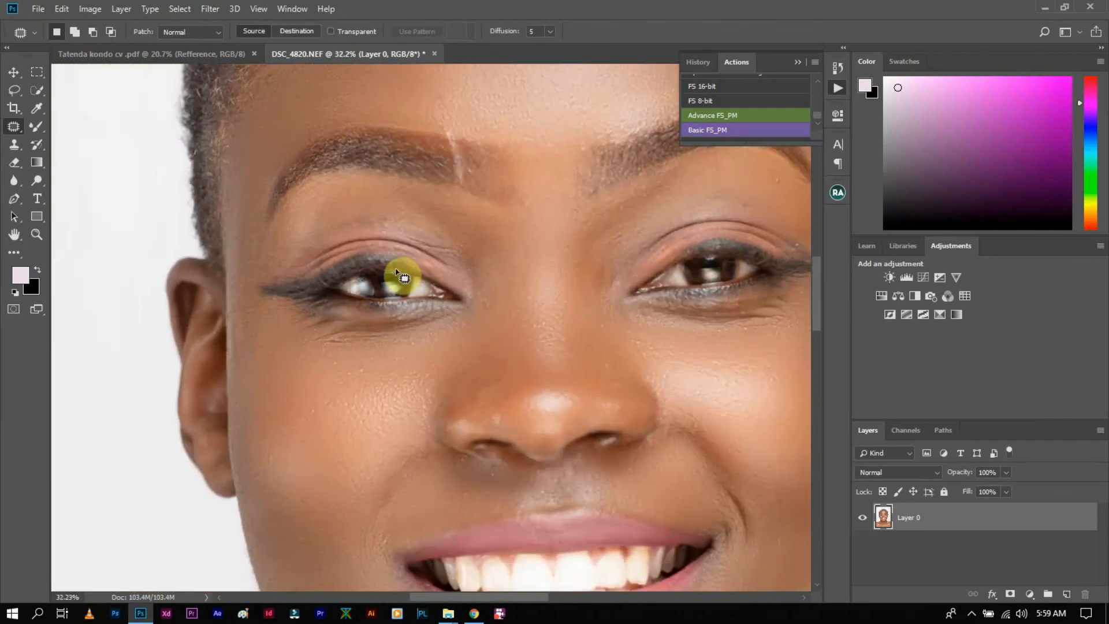
scroll(763, 270, up, 1)
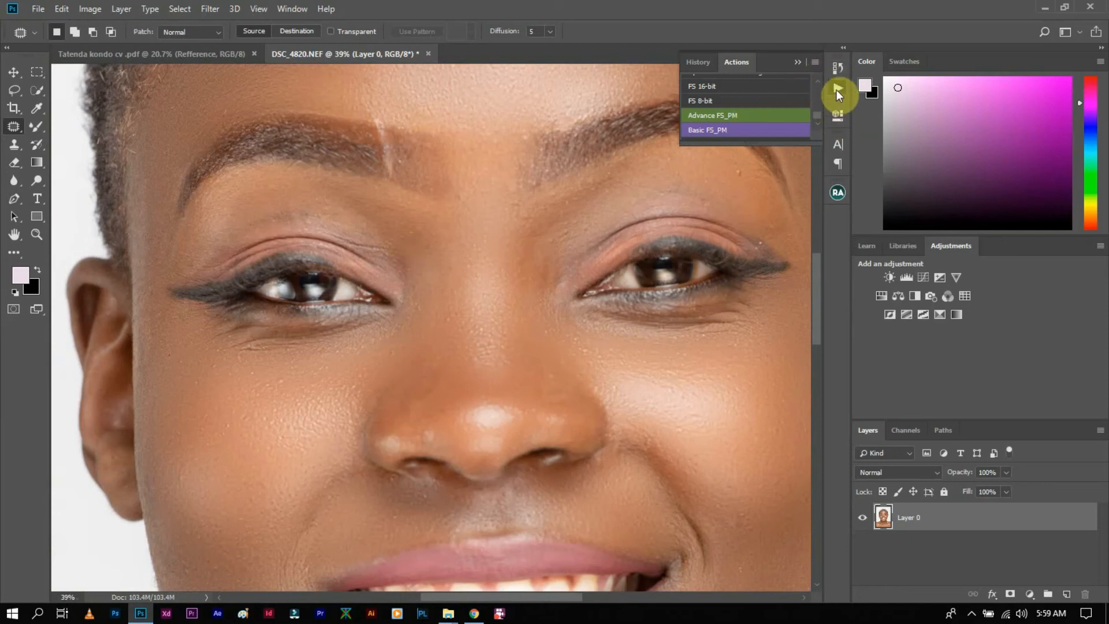
scroll(759, 106, down, 1)
scroll(763, 107, up, 3)
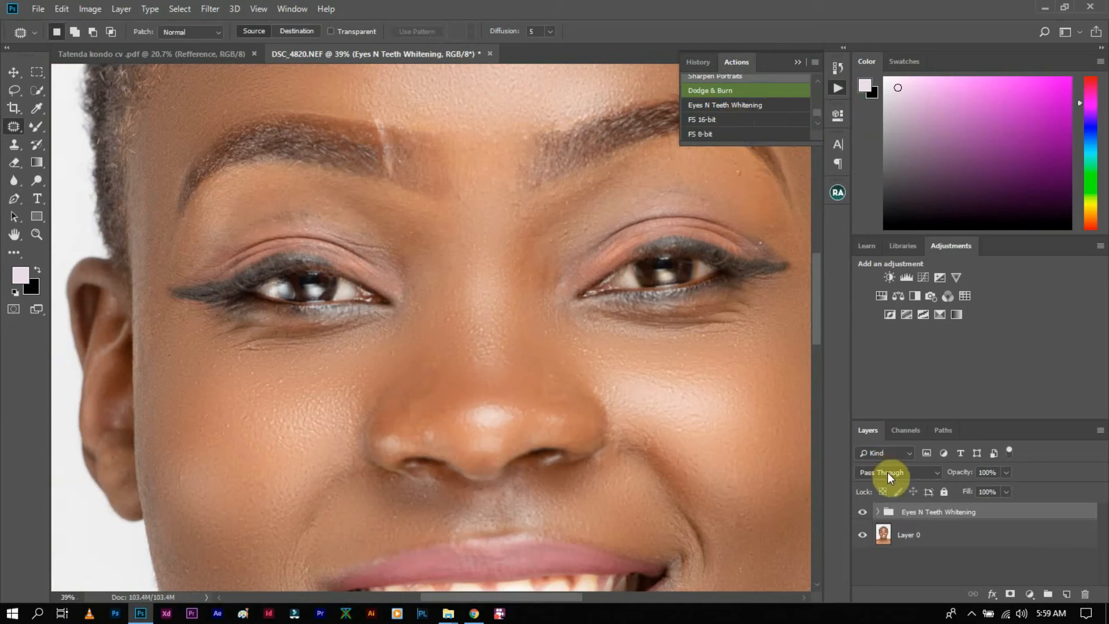
Paint white with the Brush on the Photo Filter 1 mask over the whites of the eye below the scarred eyebrow.
click(877, 512)
scroll(890, 514, down, 2)
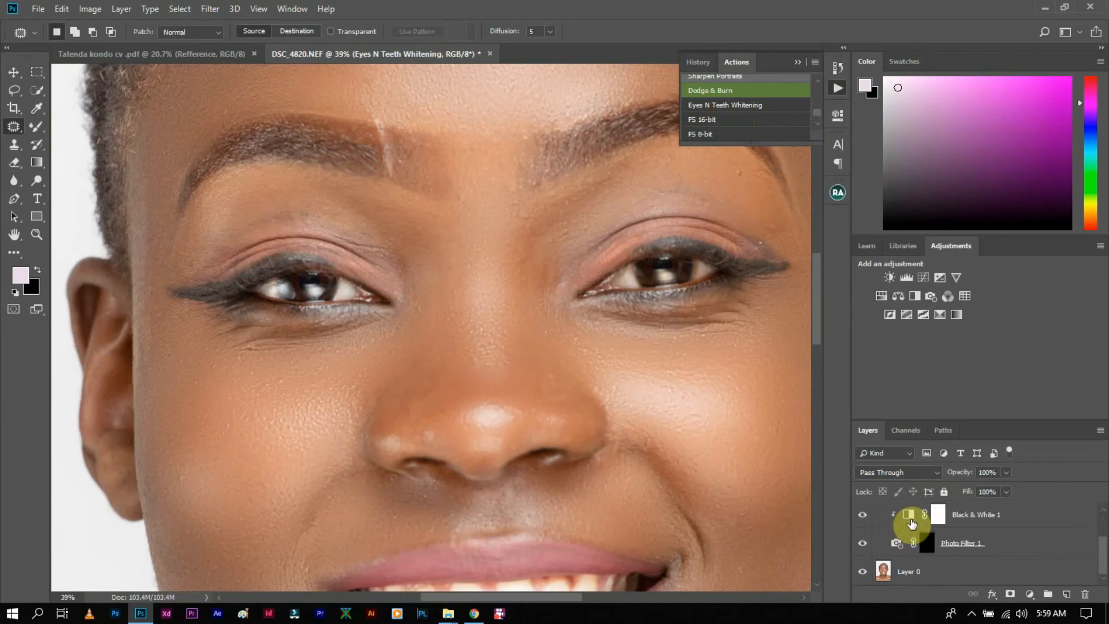
click(929, 548)
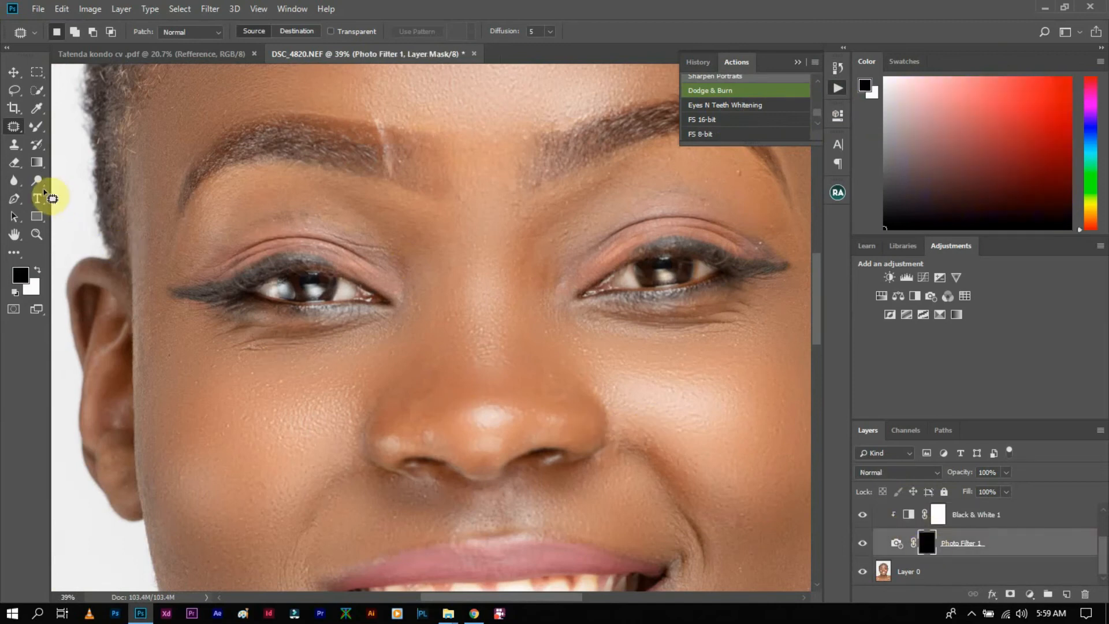
right_click(35, 132)
click(86, 127)
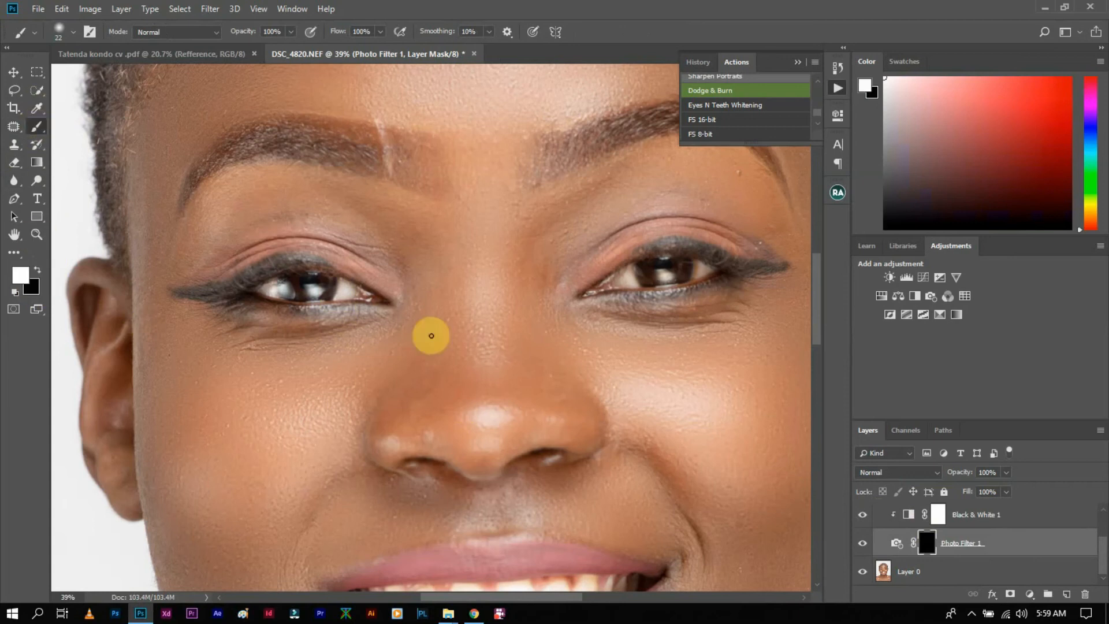
scroll(370, 317, up, 5)
mouse_move(333, 285)
mouse_down()
mouse_move(341, 264)
mouse_move(358, 289)
mouse_move(322, 297)
mouse_up()
mouse_move(191, 300)
mouse_down()
mouse_move(174, 271)
mouse_move(132, 265)
mouse_move(146, 293)
mouse_move(124, 275)
mouse_up()
scroll(277, 288, down, 1)
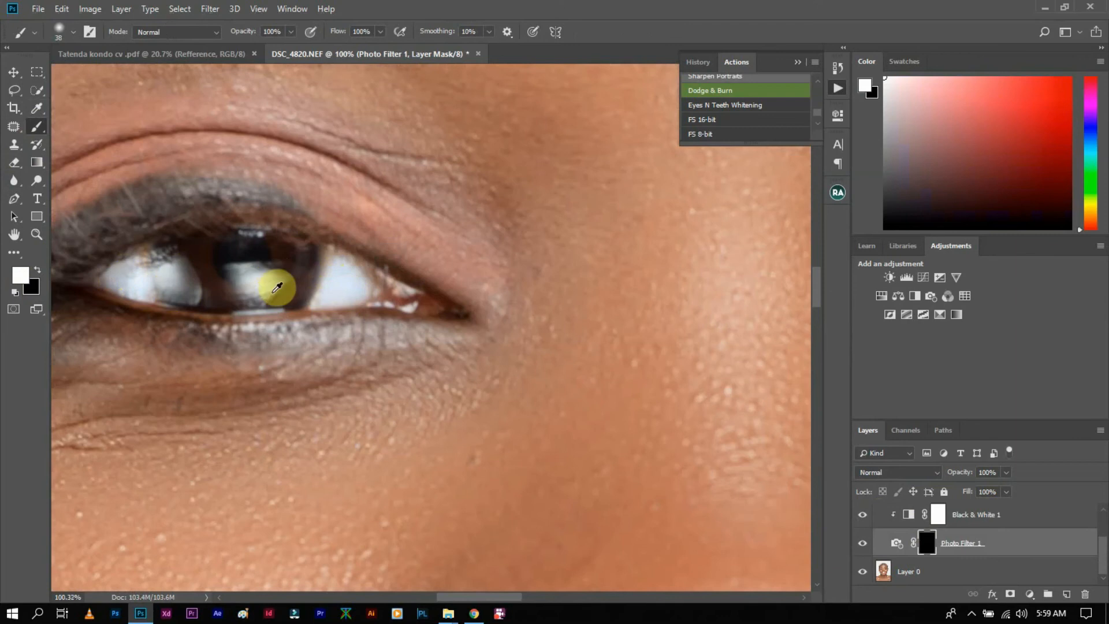
Paint white on the Photo Filter 1 mask over both sides of the other eye's white, using a 38 px brush.
scroll(277, 288, down, 10)
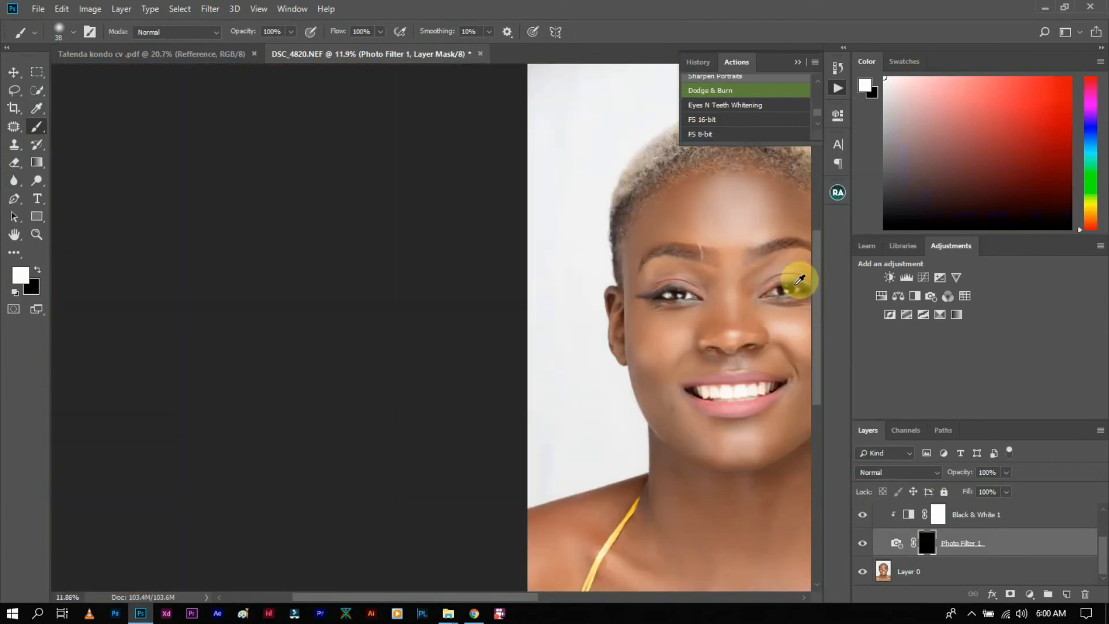
scroll(800, 280, down, 3)
scroll(454, 280, up, 8)
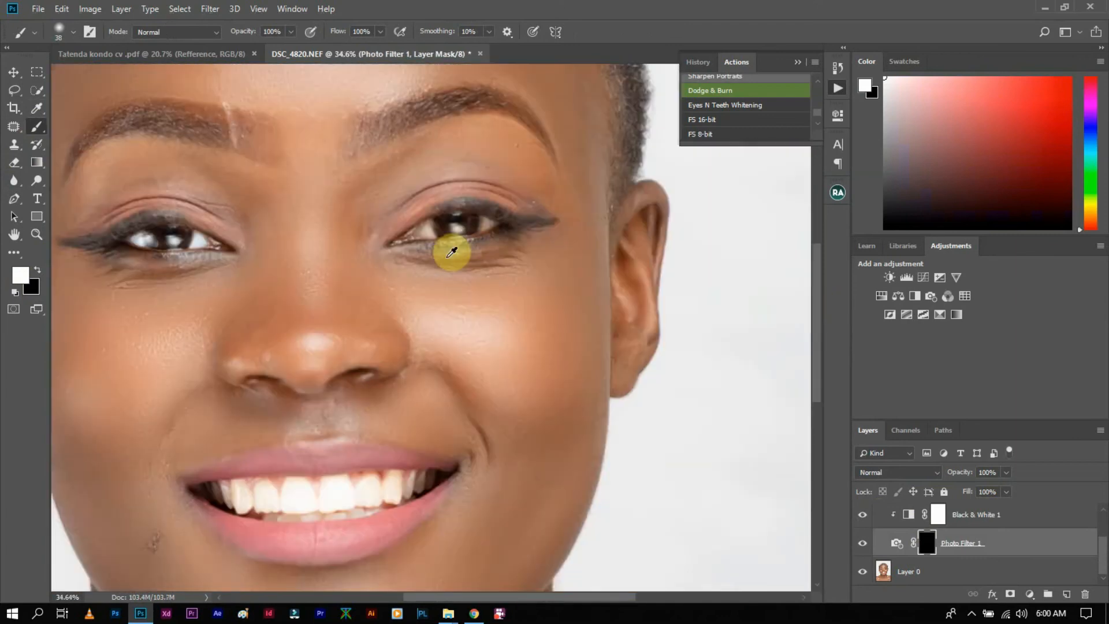
scroll(452, 252, up, 6)
mouse_move(429, 199)
mouse_down()
mouse_move(367, 197)
mouse_move(398, 162)
mouse_move(364, 186)
mouse_up()
mouse_move(635, 152)
mouse_down()
mouse_move(655, 139)
mouse_move(645, 126)
mouse_move(638, 167)
mouse_move(675, 153)
mouse_move(669, 141)
mouse_move(655, 164)
mouse_up()
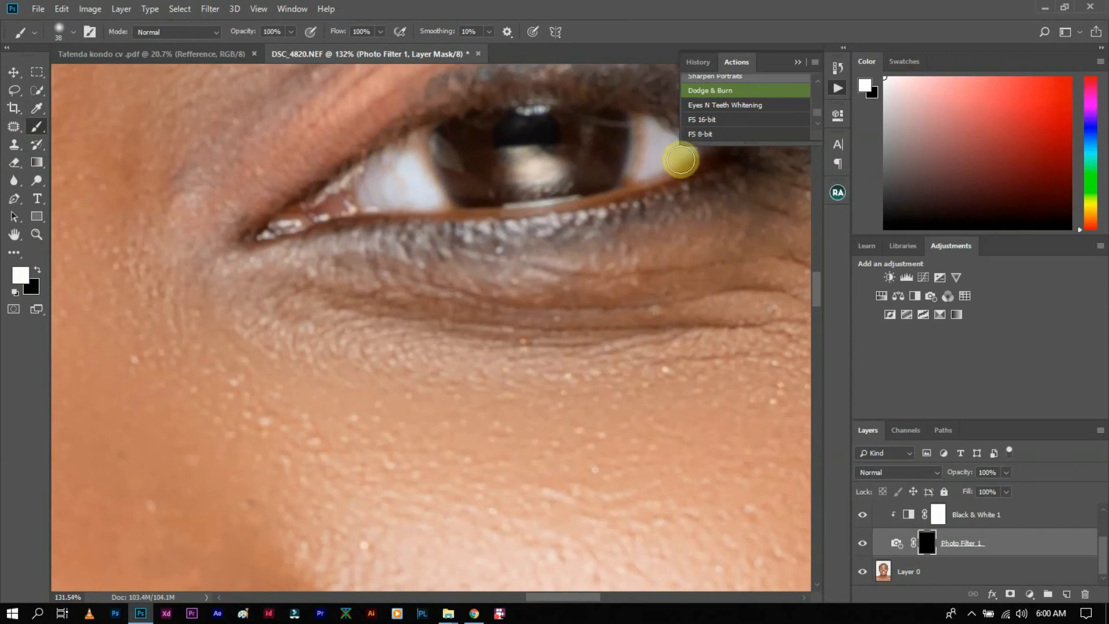
drag(411, 154, 392, 178)
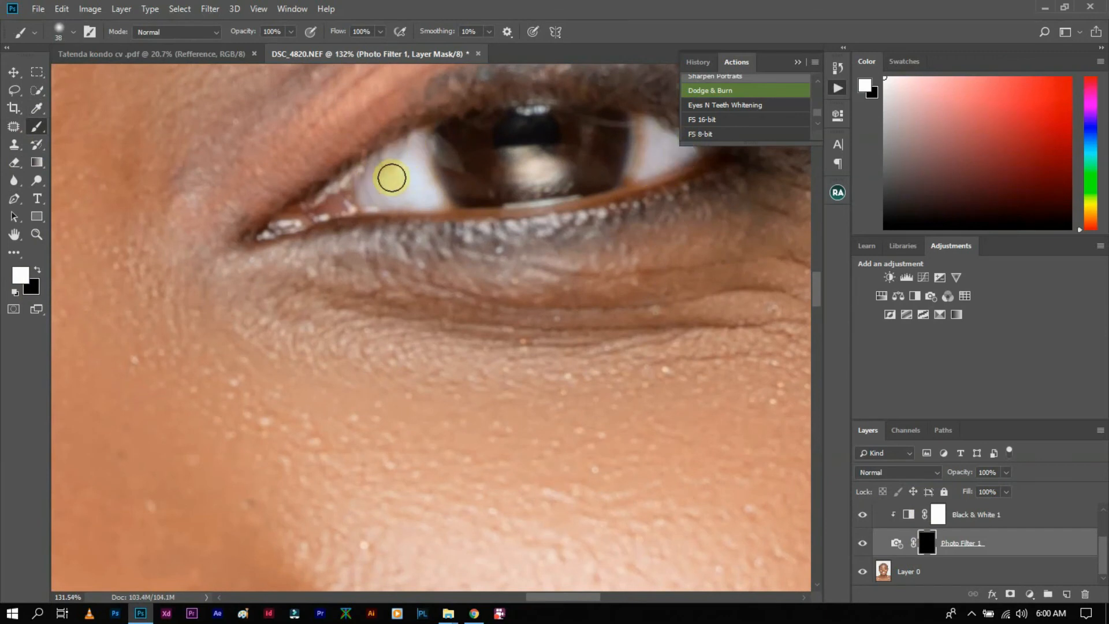
scroll(322, 215, down, 8)
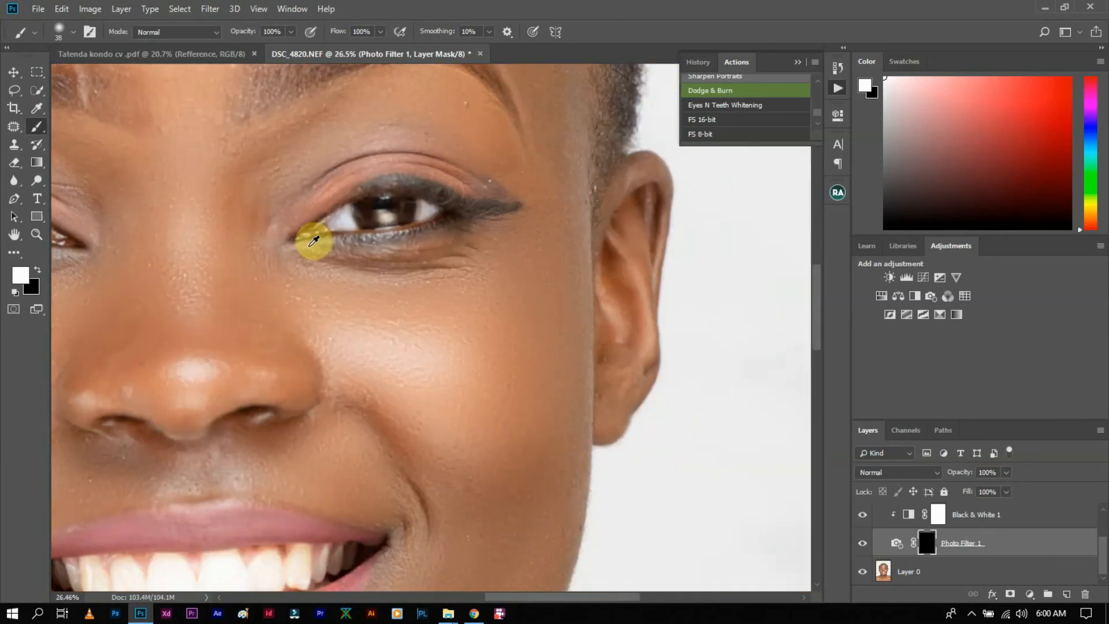
scroll(310, 231, down, 2)
scroll(416, 384, up, 4)
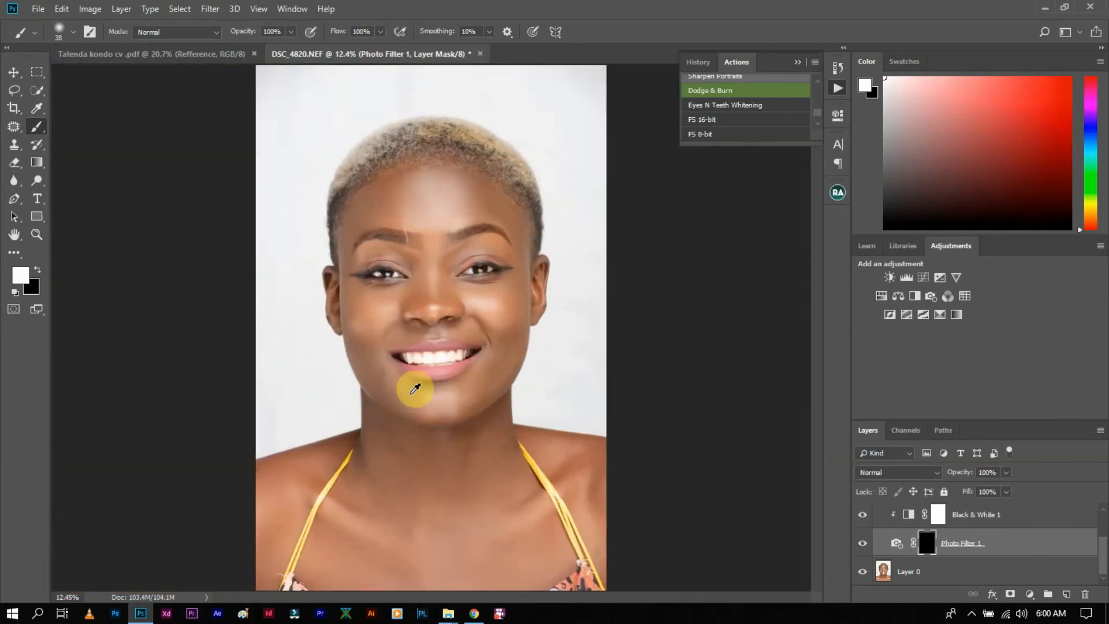
Select the Photo Filter 1 layer mask in the Eyes N Teeth Whitening group and set the layer's opacity to 50%.
scroll(431, 384, up, 2)
scroll(947, 558, up, 3)
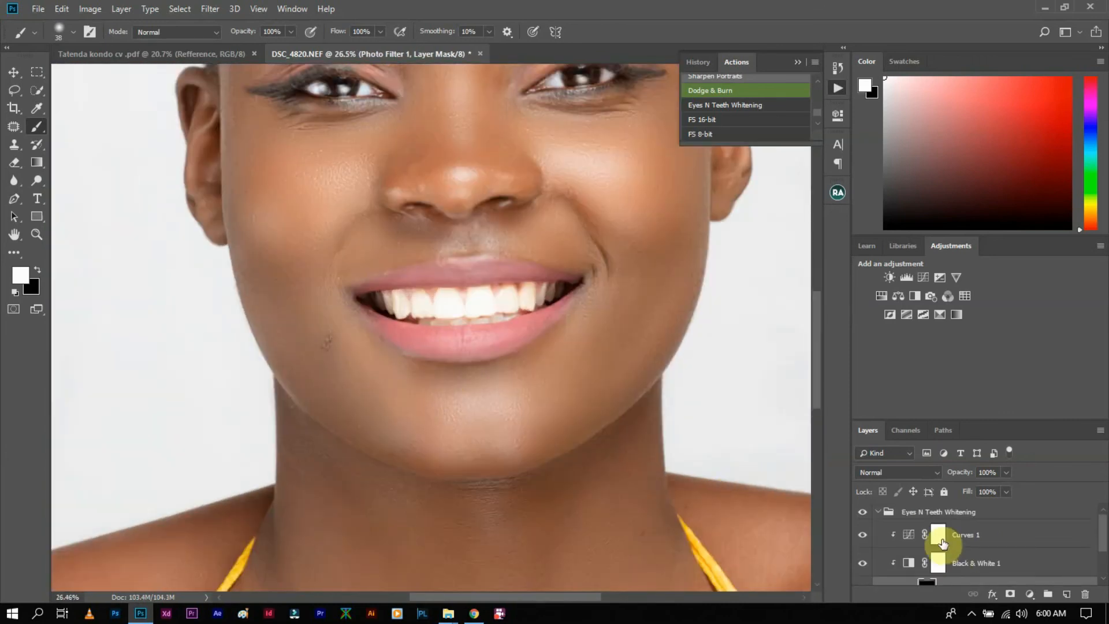
click(878, 514)
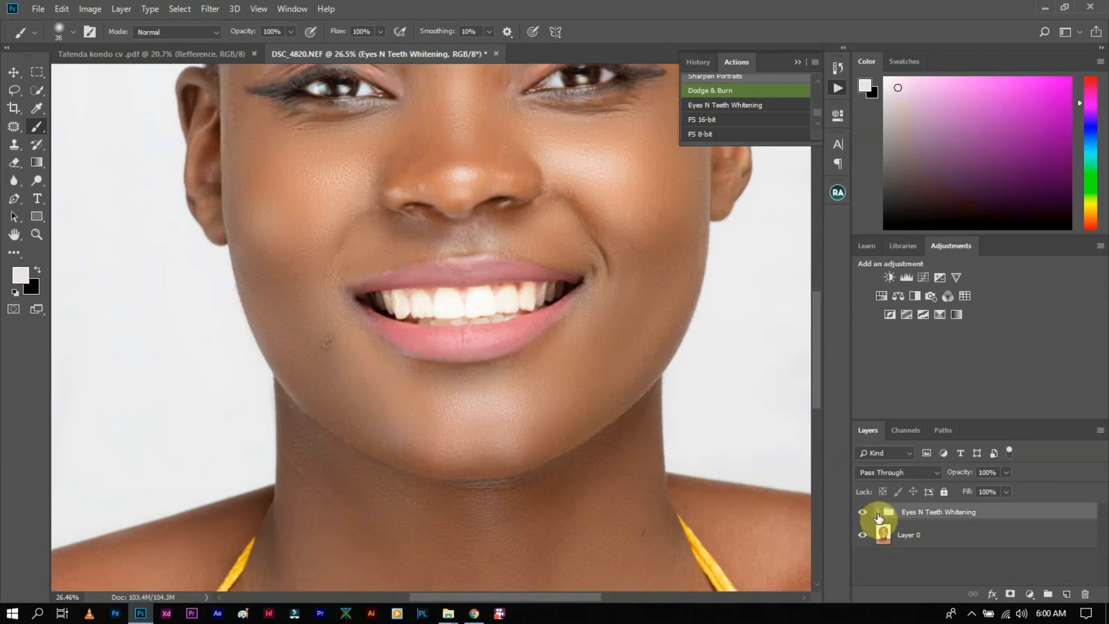
click(877, 513)
scroll(935, 564, down, 2)
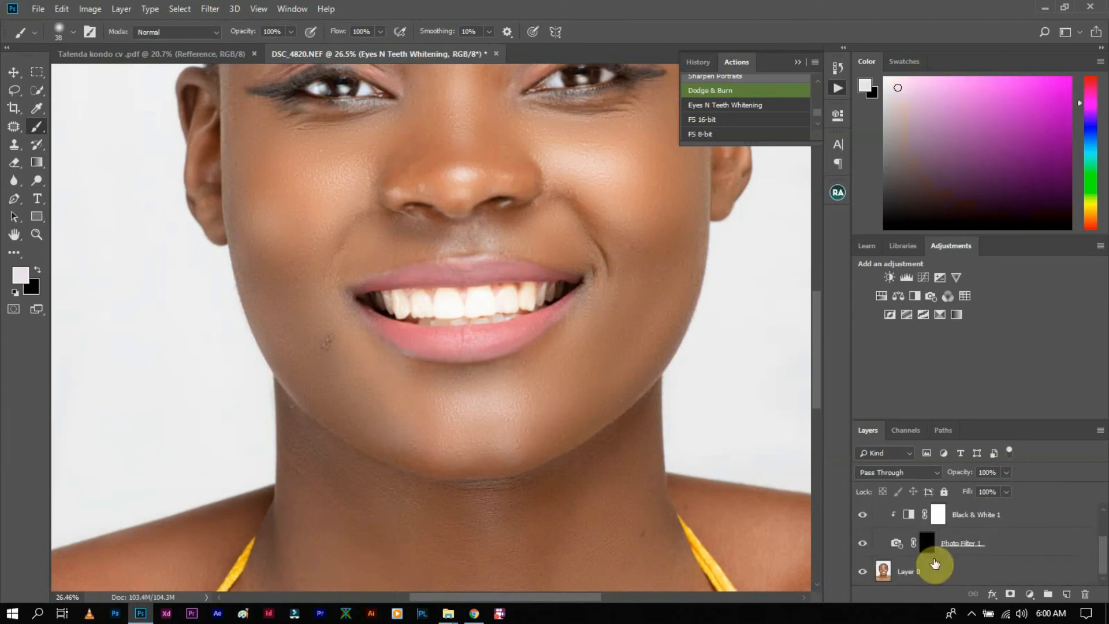
click(929, 548)
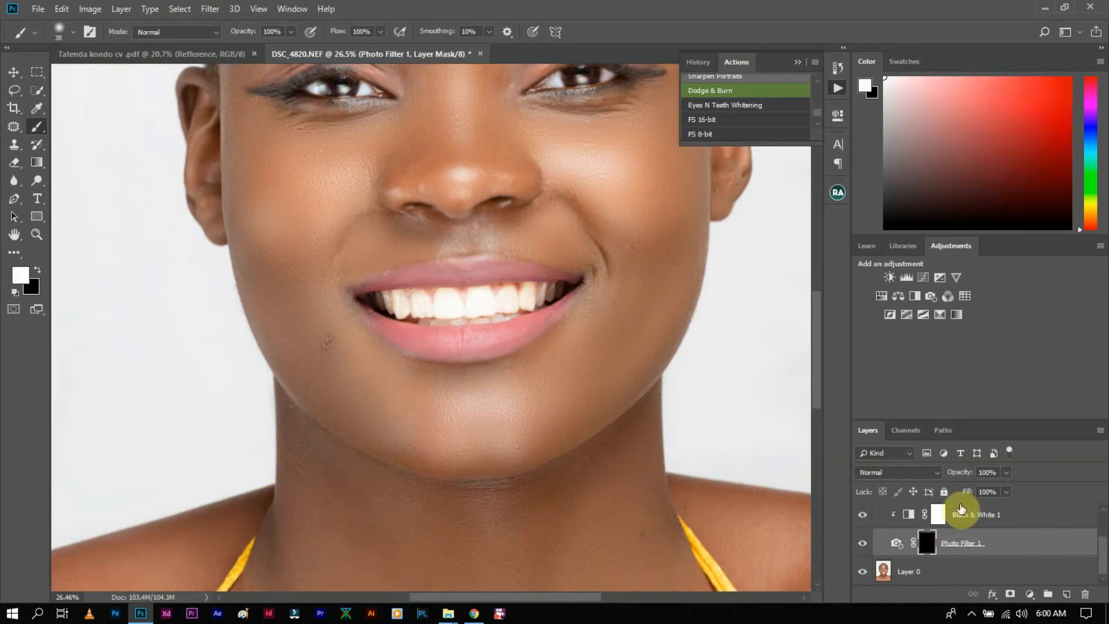
click(1007, 472)
click(986, 472)
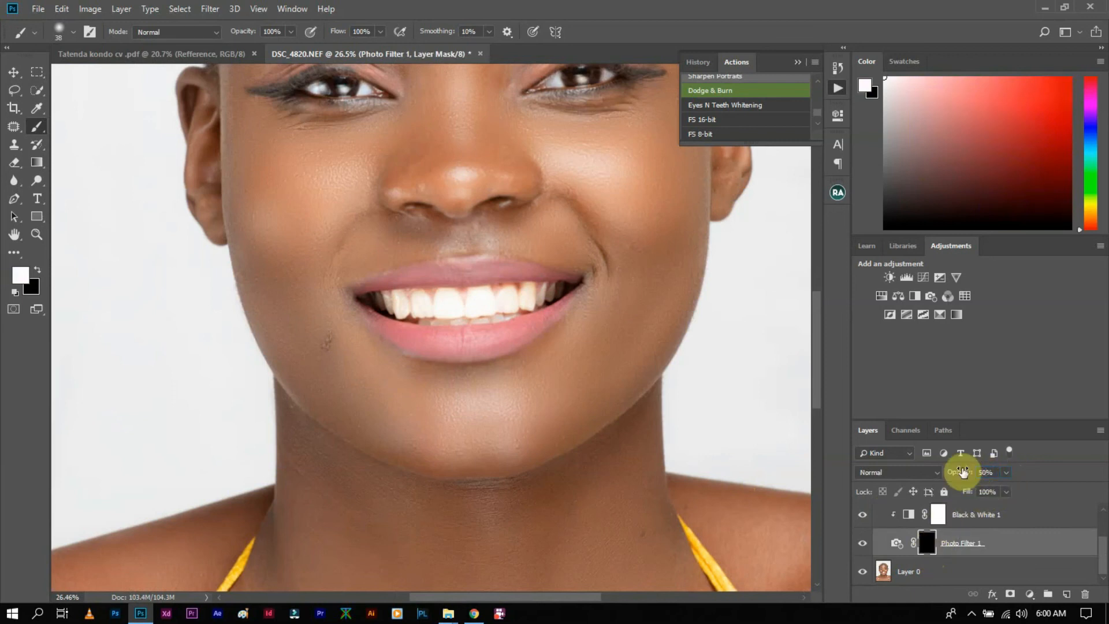
Paint white on the Photo Filter 1 mask over all the visible teeth, using a 94 px brush.
scroll(477, 285, up, 5)
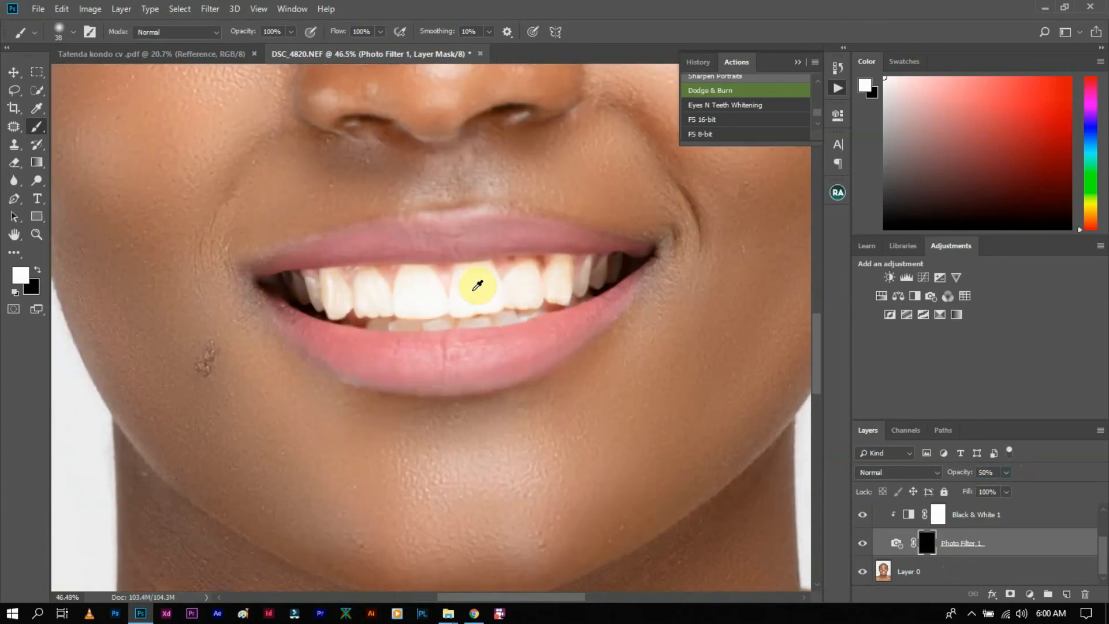
alt+drag(475, 276, 483, 284)
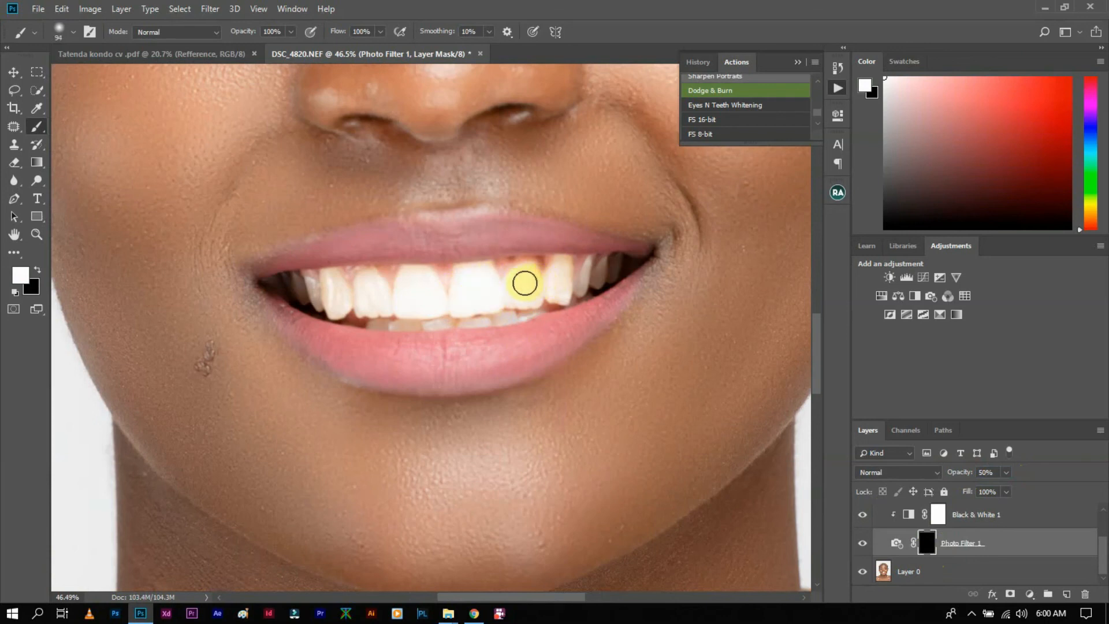
mouse_move(552, 270)
mouse_down()
mouse_move(561, 299)
mouse_move(565, 272)
mouse_move(562, 297)
mouse_move(613, 271)
mouse_move(570, 289)
mouse_up()
drag(483, 282, 427, 296)
mouse_move(330, 310)
mouse_down()
mouse_move(295, 292)
mouse_move(354, 305)
mouse_up()
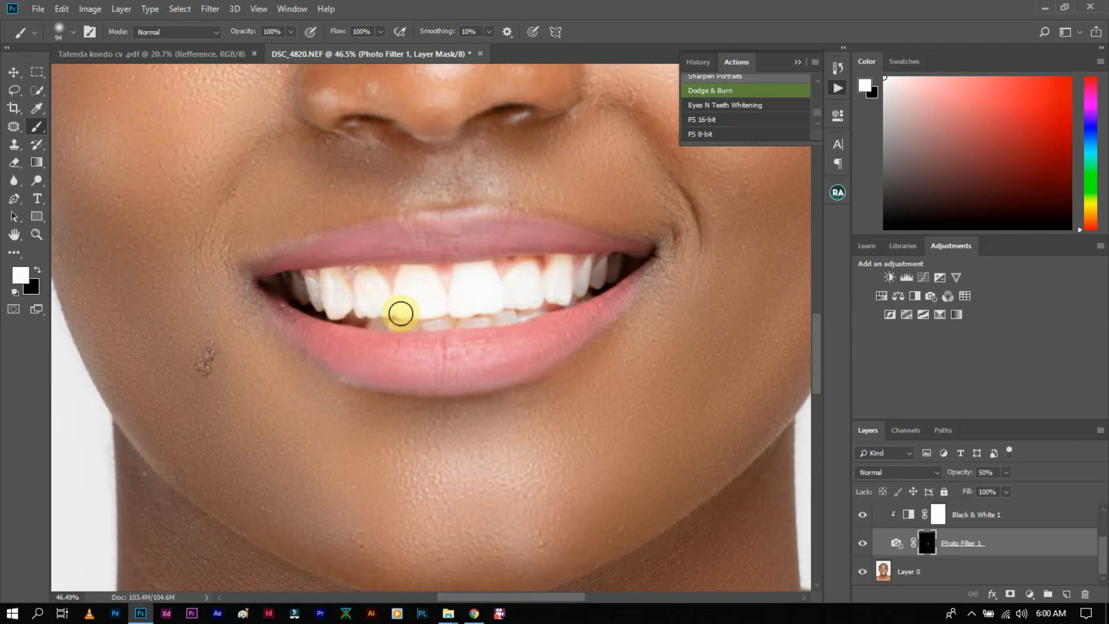
mouse_move(461, 312)
mouse_down()
mouse_move(427, 317)
mouse_move(515, 297)
mouse_move(486, 294)
mouse_move(480, 279)
mouse_move(443, 287)
mouse_up()
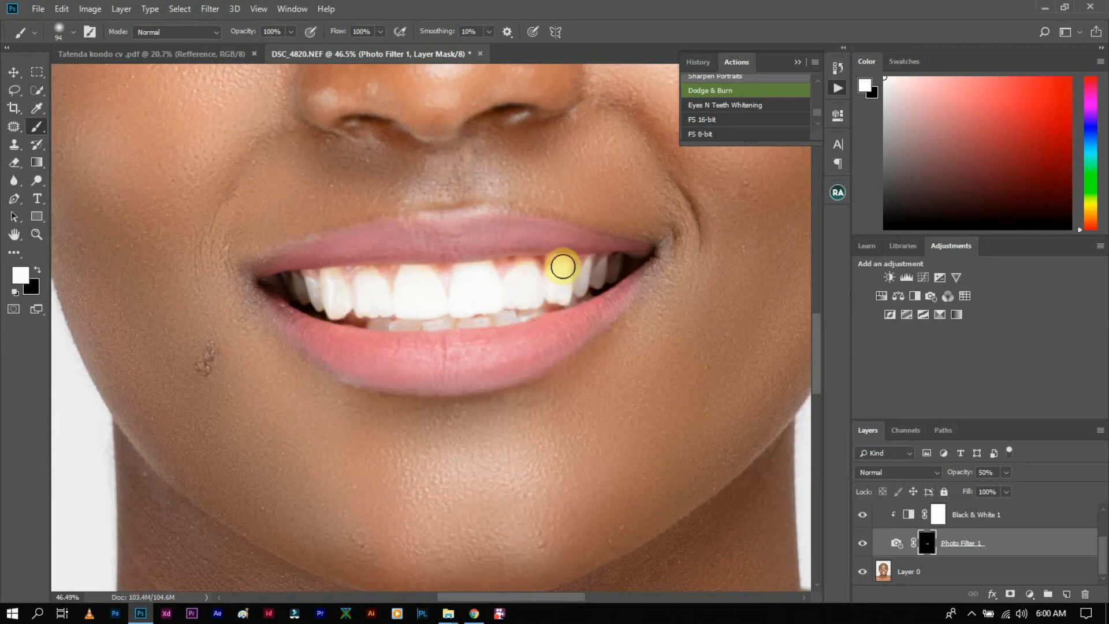
mouse_move(458, 313)
mouse_down()
mouse_move(388, 321)
mouse_move(422, 310)
mouse_move(392, 304)
mouse_up()
scroll(393, 305, down, 5)
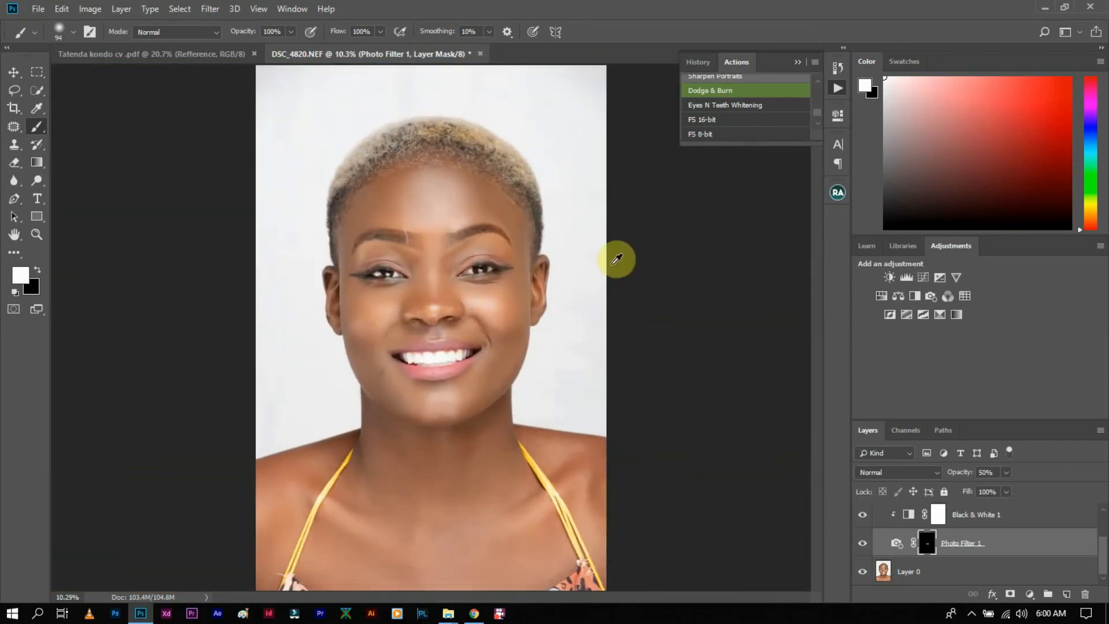
Collapse the Eyes N Teeth Whitening group and check the retouched portrait both up close and as a whole.
scroll(510, 255, down, 2)
scroll(508, 260, up, 2)
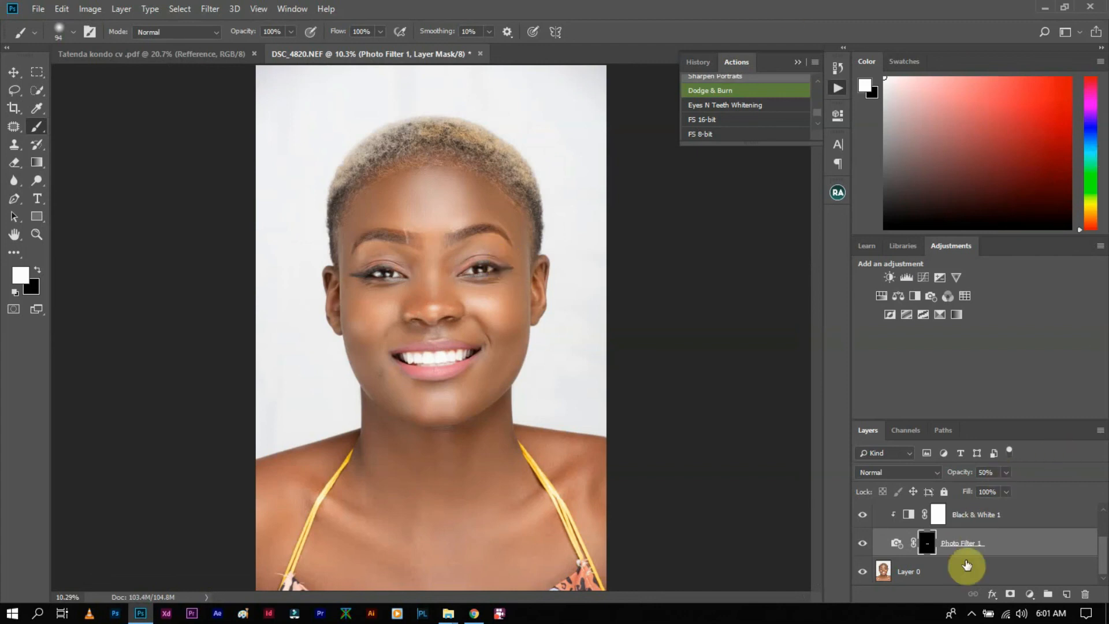
scroll(968, 543, up, 2)
click(877, 515)
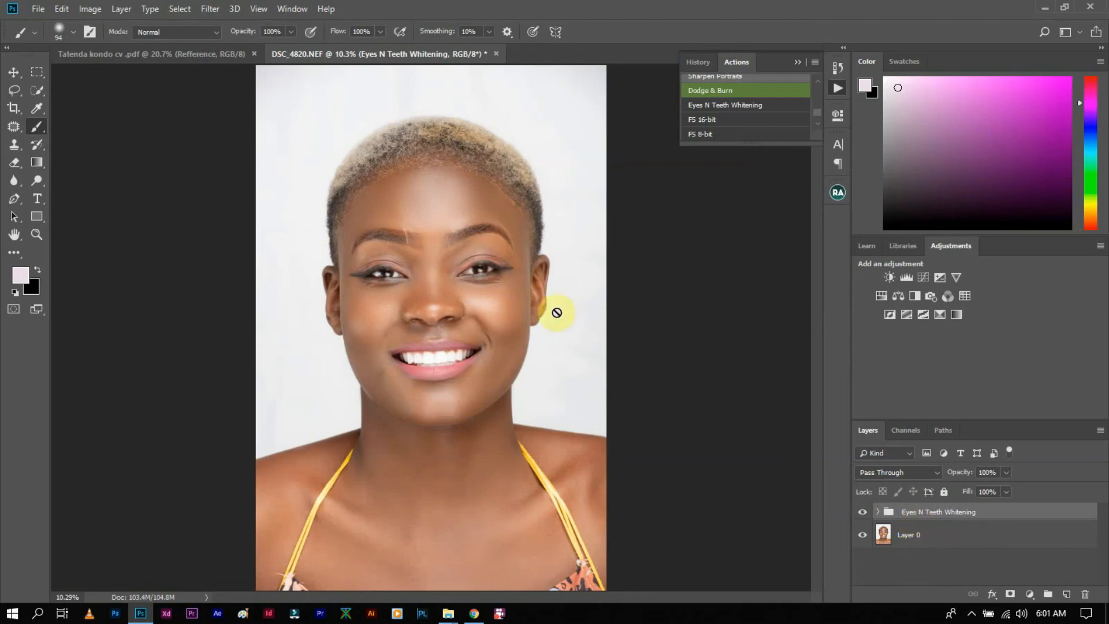
scroll(470, 202, up, 5)
scroll(431, 173, down, 5)
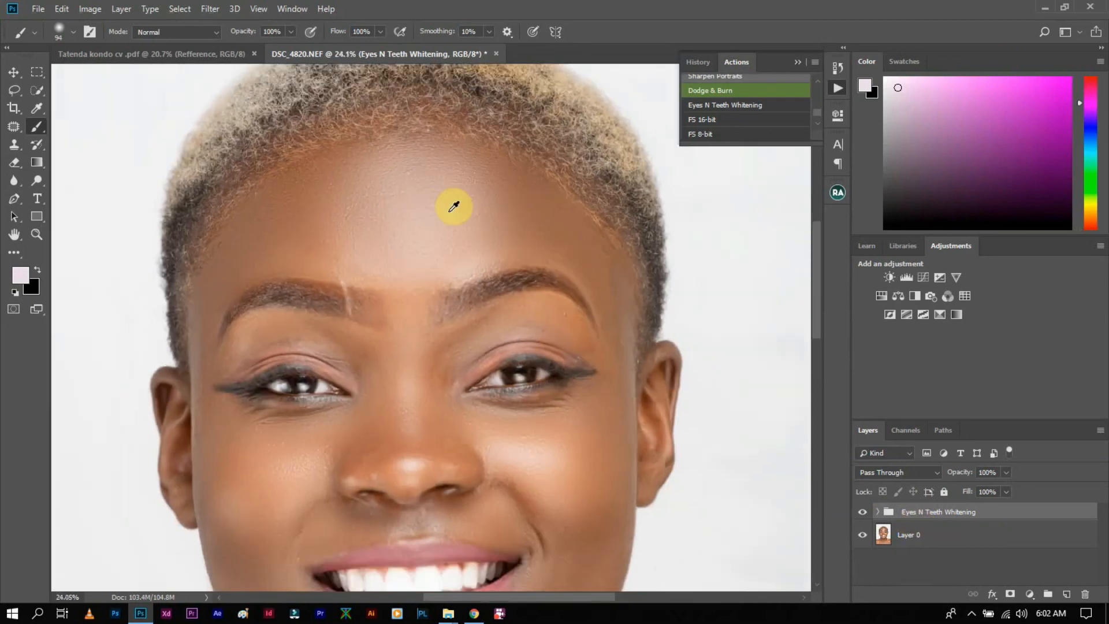
scroll(452, 287, down, 1)
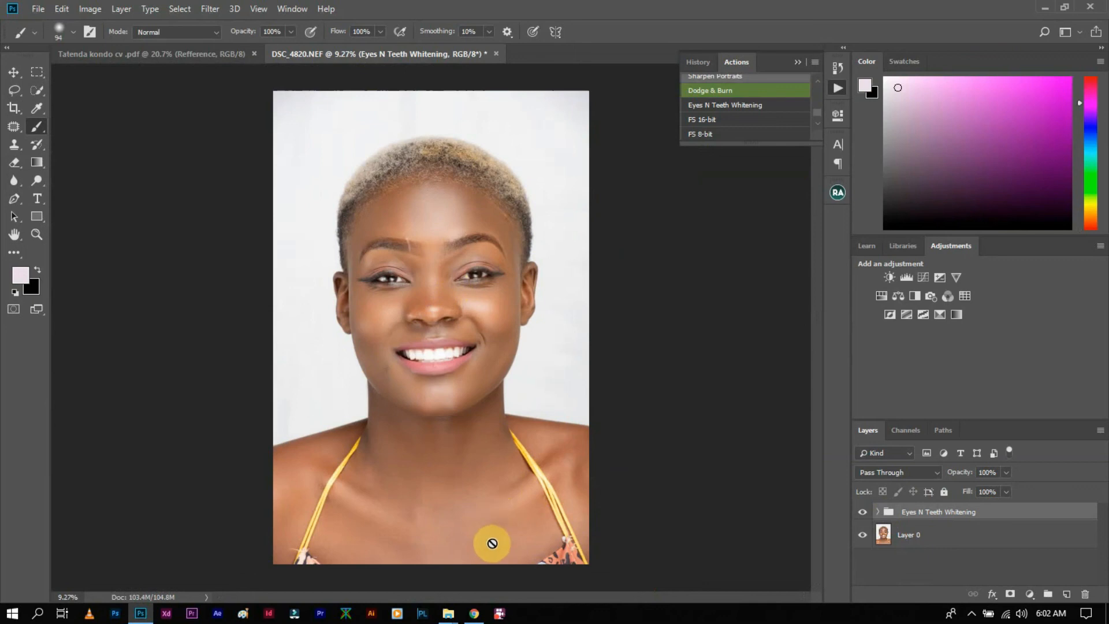
Switch briefly to the Chrome browser, then minimize it and Photoshop to show the desktop.
click(478, 616)
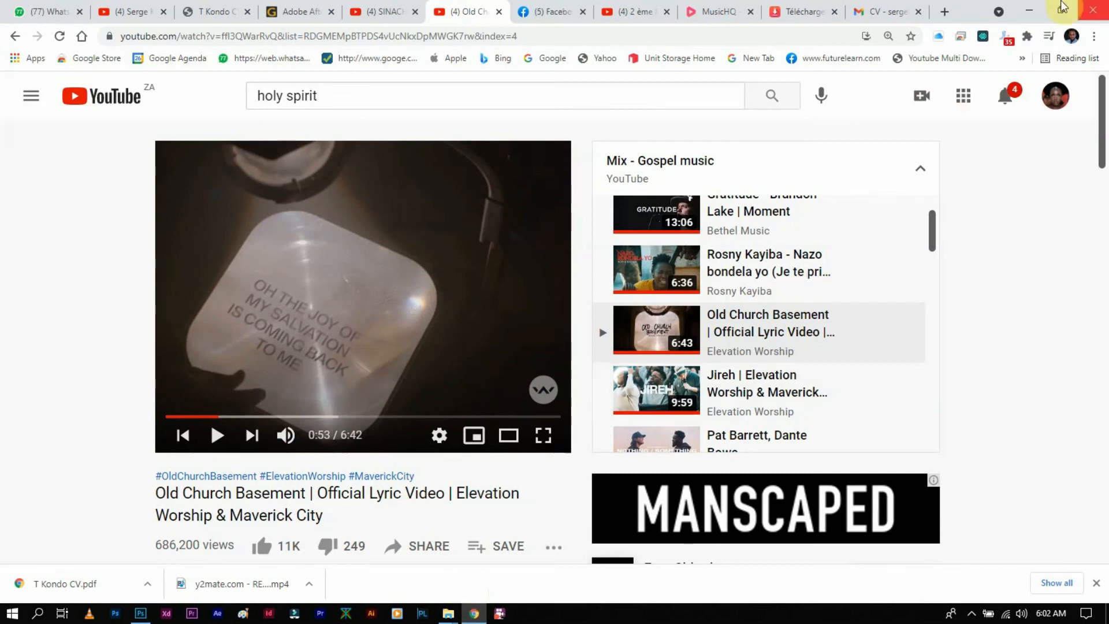
click(1038, 9)
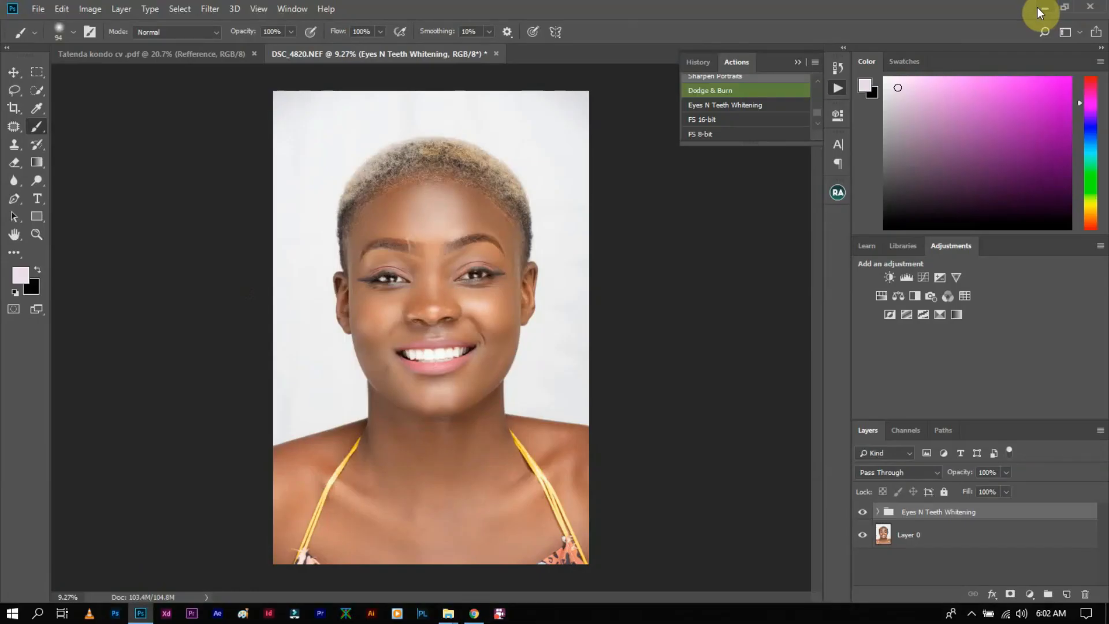
click(1037, 7)
click(1030, 7)
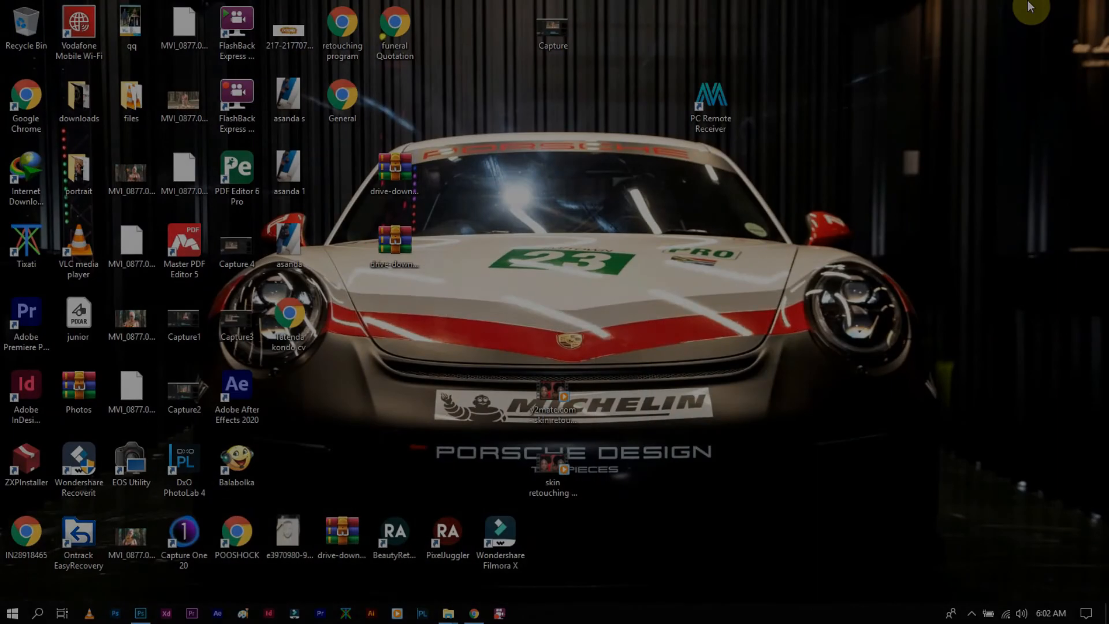